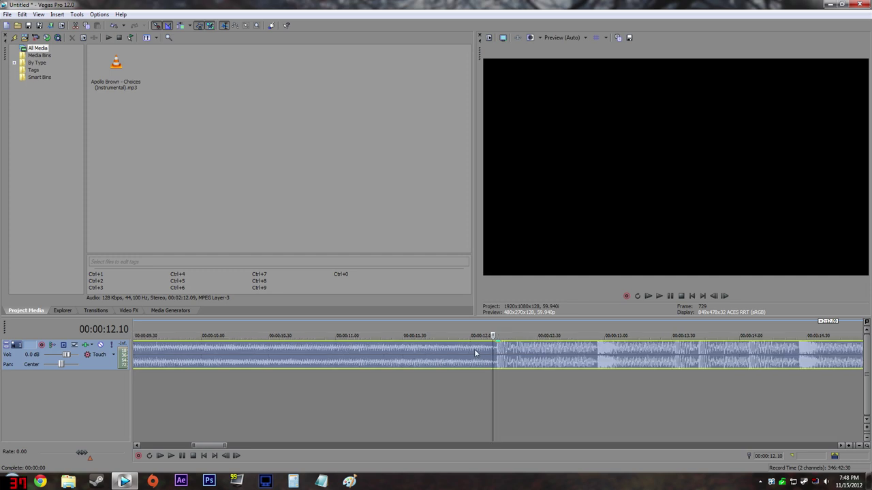
Play the music around the 12-second point to find where the beat drops
scroll(553, 369, "up", 4)
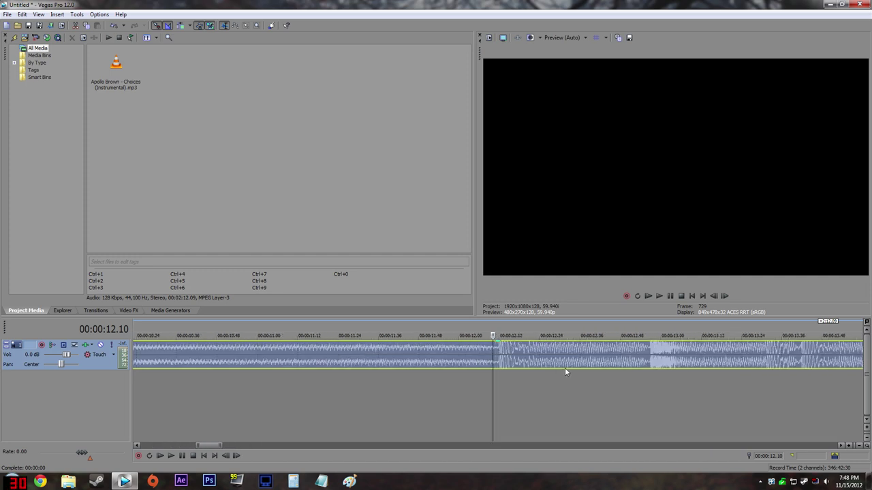
left_click_drag(211, 447, 216, 446)
key("space")
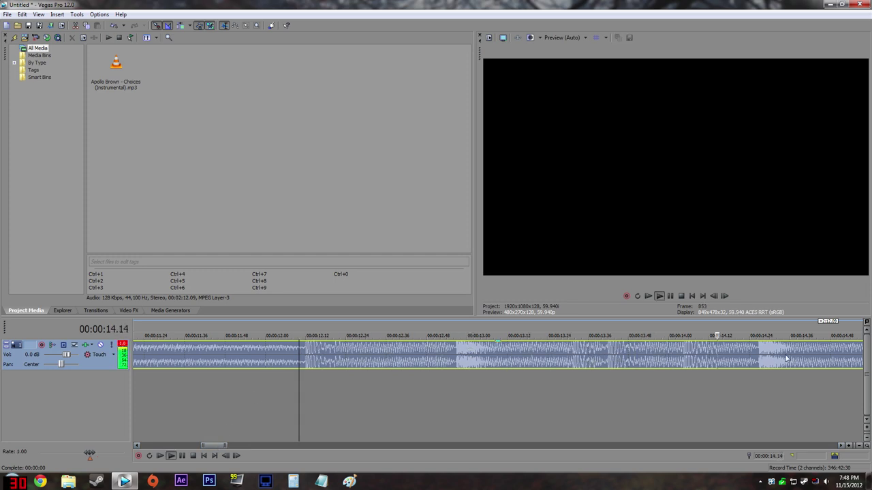
key("space")
left_click(303, 349)
left_click(305, 350)
left_click(303, 350)
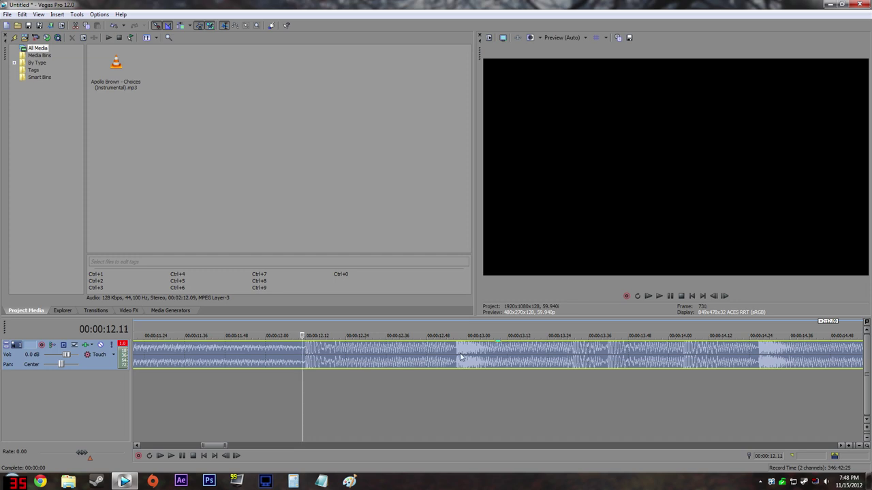
key("space")
key("space")
Place a marker at 00:00:12.11, just before the first loud beat in the music's waveform
scroll(300, 349, "down", 8)
scroll(300, 349, "up", 12)
scroll(480, 352, "up", 2)
scroll(509, 353, "down", 2)
scroll(510, 354, "down", 3)
key("space")
key("space")
scroll(469, 353, "up", 5)
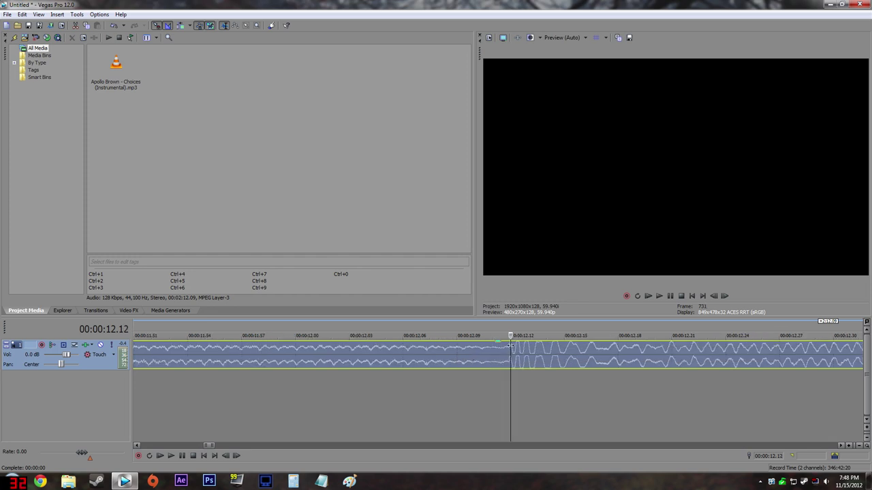
key("Left")
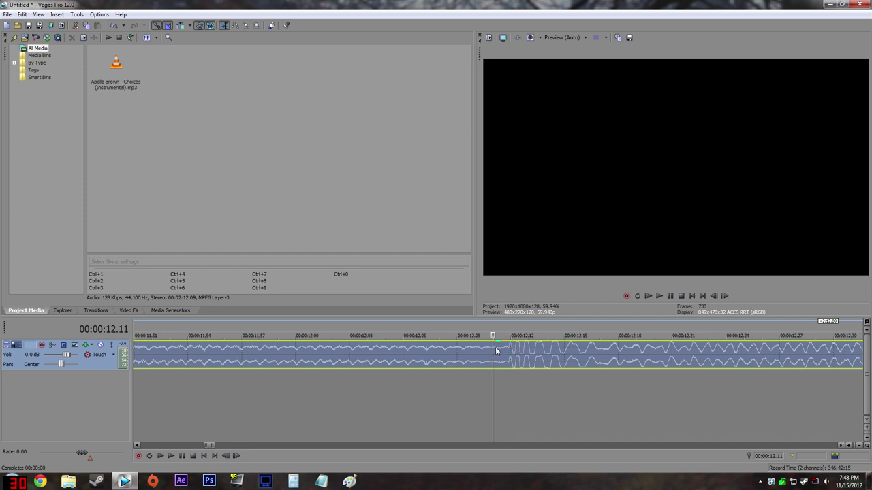
key("m")
key("Return")
scroll(486, 348, "down", 4)
scroll(478, 348, "down", 3)
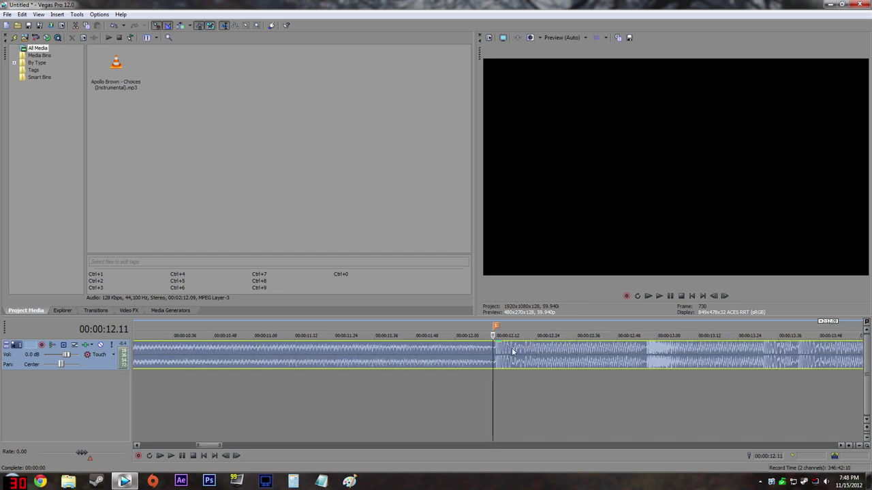
Play the music from the first marker and examine the following drum hits in the waveform up to about 14 seconds
key("space")
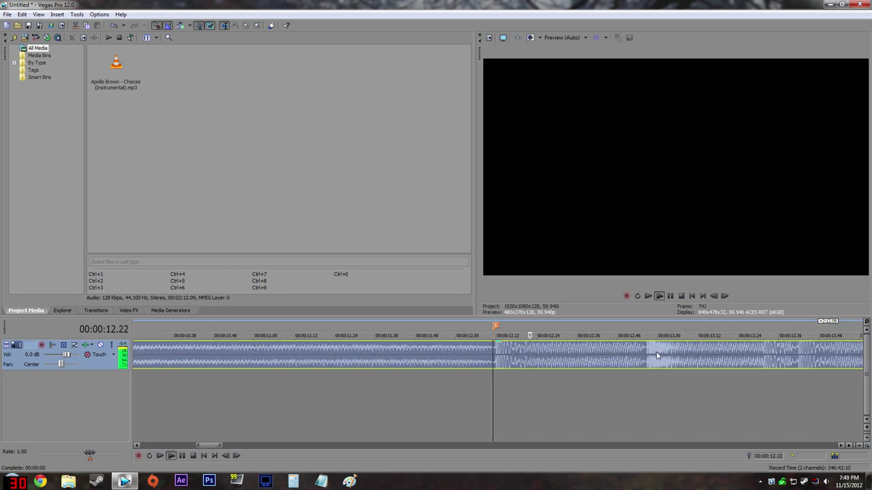
key("space")
left_click(647, 350)
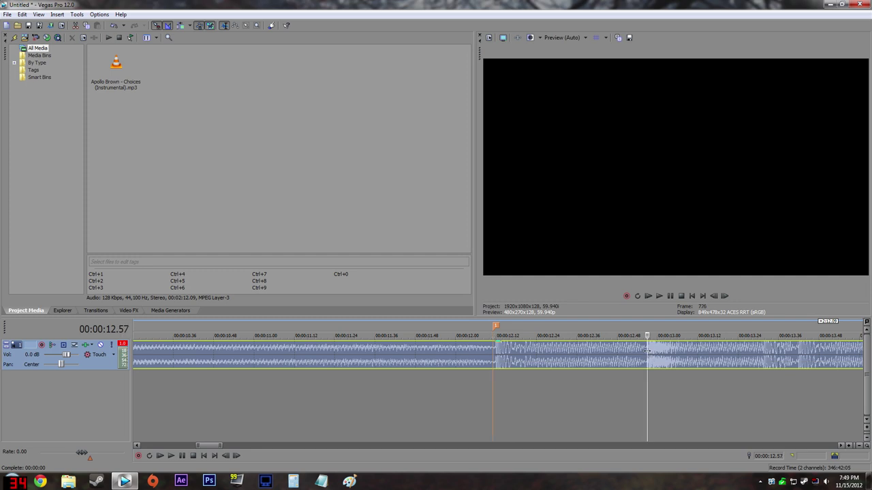
scroll(647, 351, "up", 1)
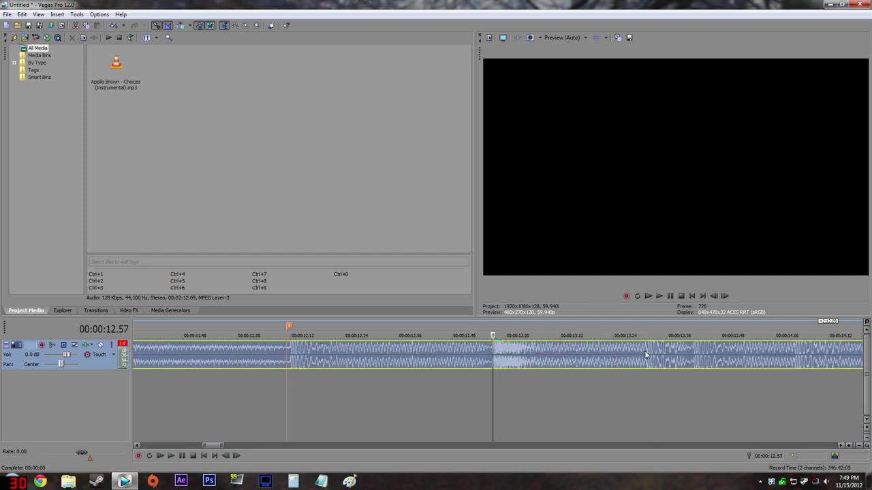
left_click(488, 347)
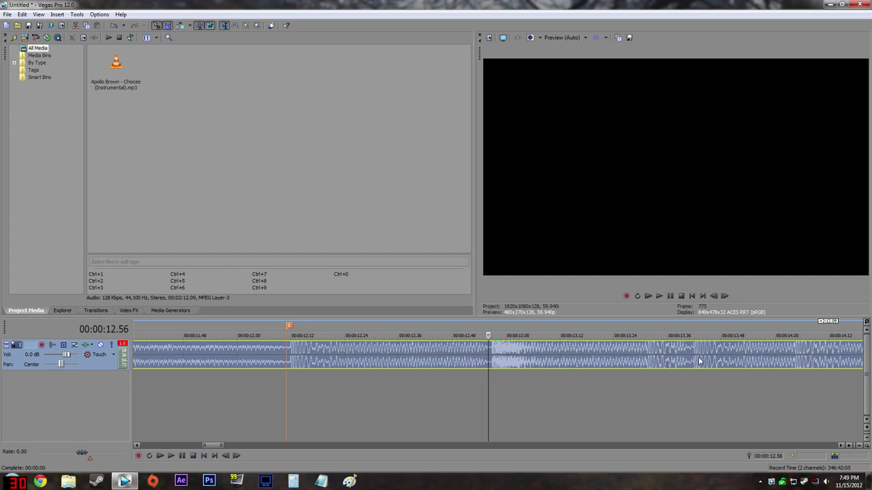
left_click(286, 350)
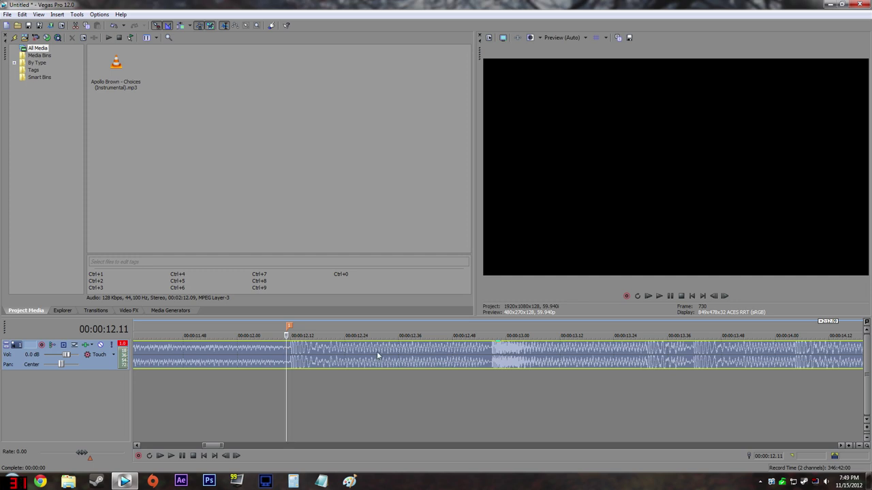
key("space")
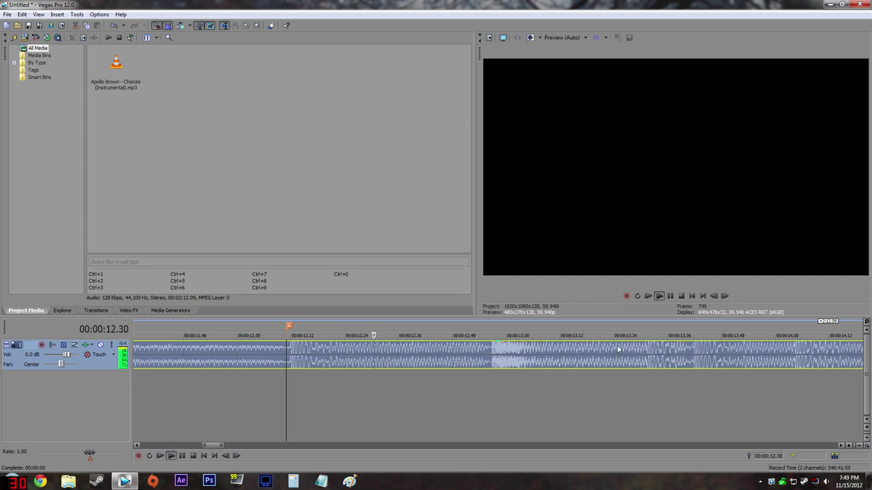
key("space")
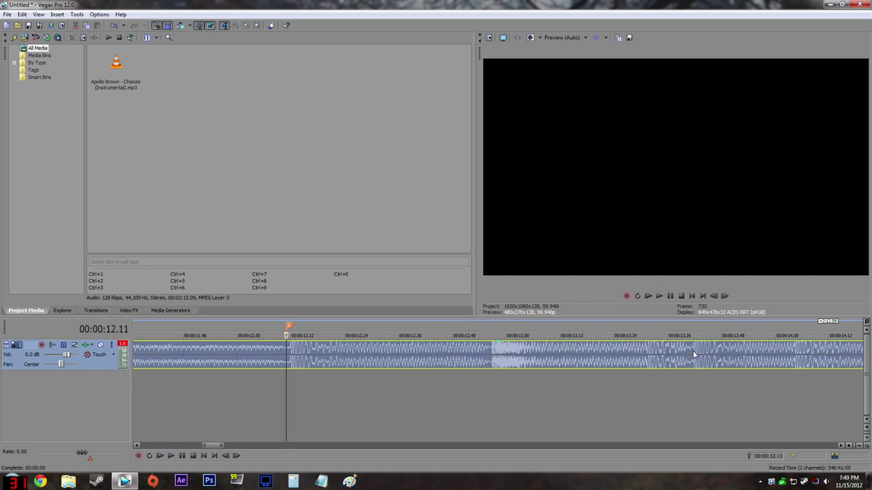
left_click(790, 349)
key("space")
key("space")
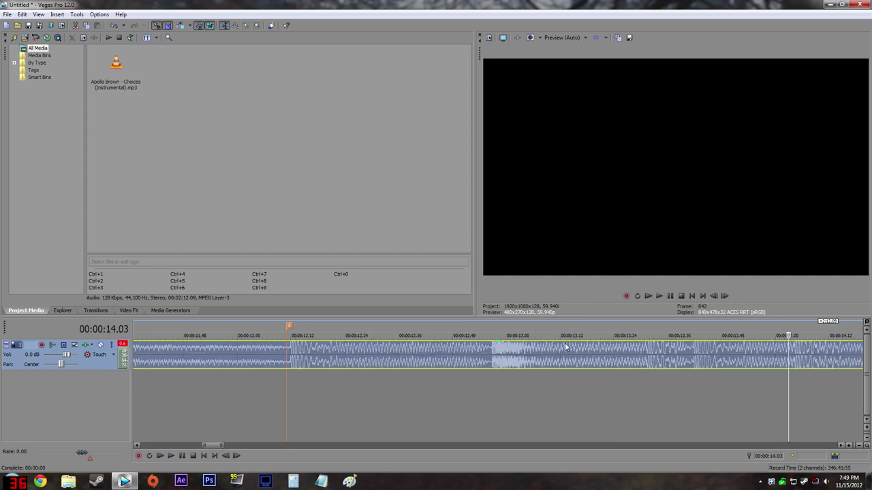
Place a second marker at 00:00:13.41, just before the next heavy bass hit
scroll(566, 347, "down", 1)
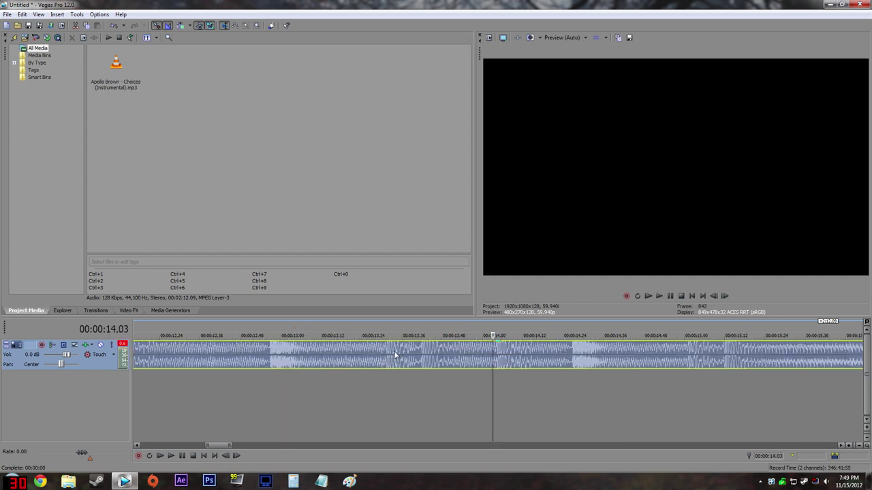
left_click(422, 349)
scroll(513, 359, "up", 4)
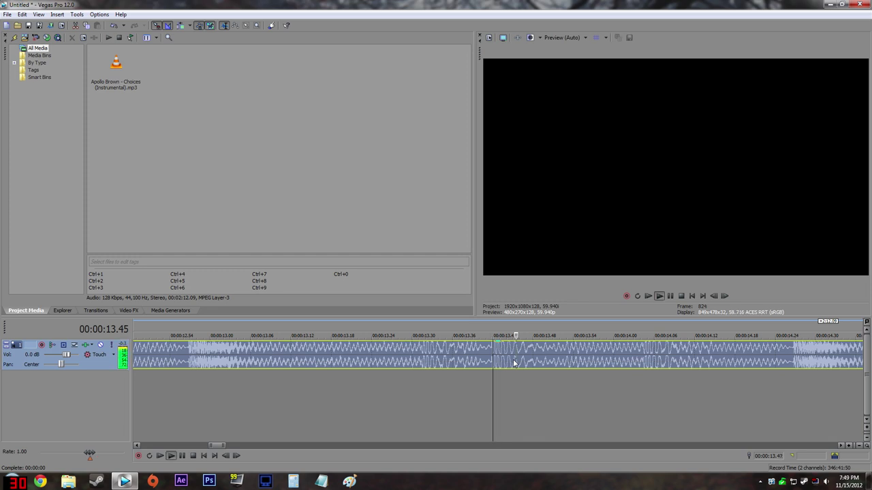
key("Left")
key("space")
key("space")
key("space")
key("space")
scroll(494, 354, "down", 3)
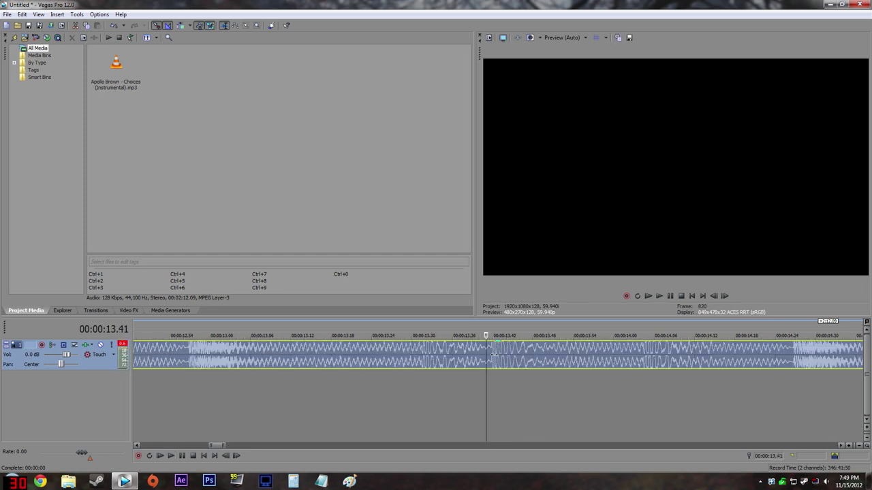
key("m")
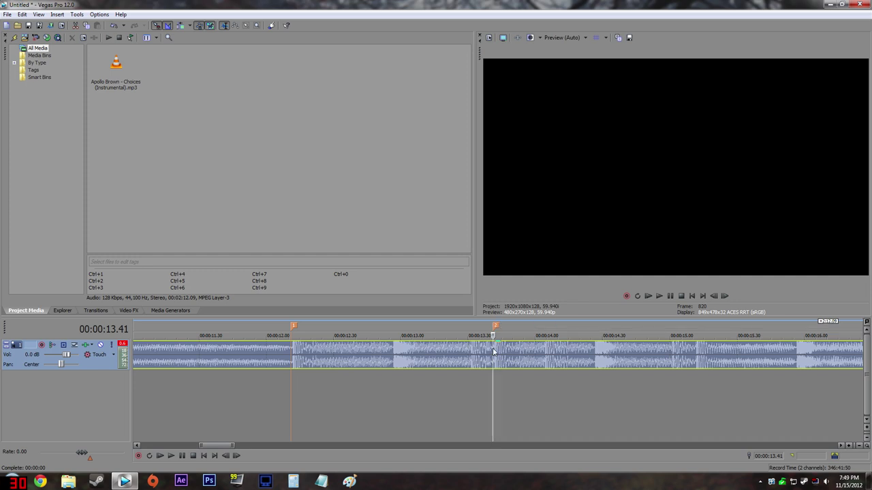
Play on from the second marker and place a third marker at 00:00:15.11, just before the next bass hit
key("space")
key("Return")
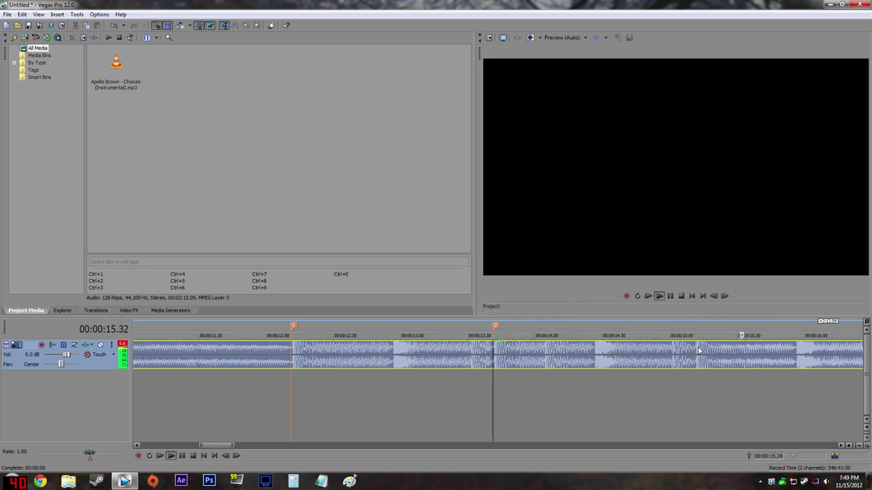
scroll(505, 346, "up", 8)
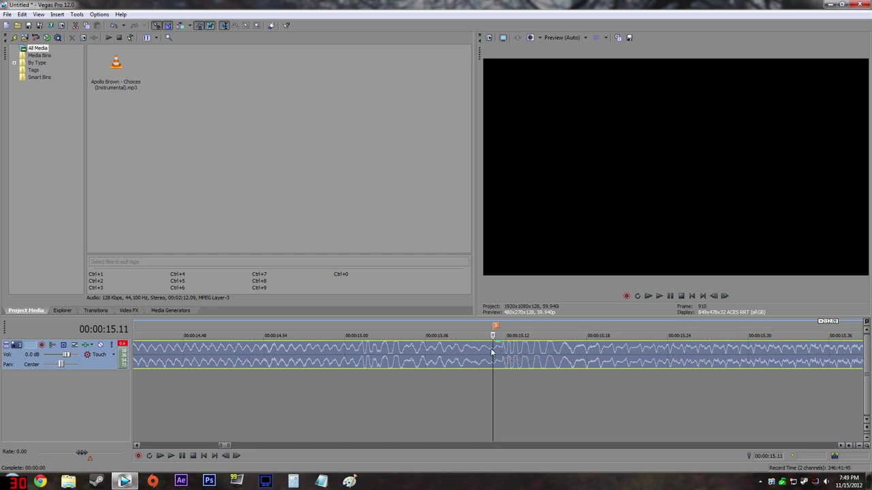
Place a fourth marker at the heavy bass hit following the third marker and audition the music from it
scroll(510, 346, "down", 9)
left_click(645, 349)
scroll(636, 351, "up", 5)
key("space")
scroll(492, 347, "down", 3)
key("space")
scroll(493, 351, "down", 3)
key("space")
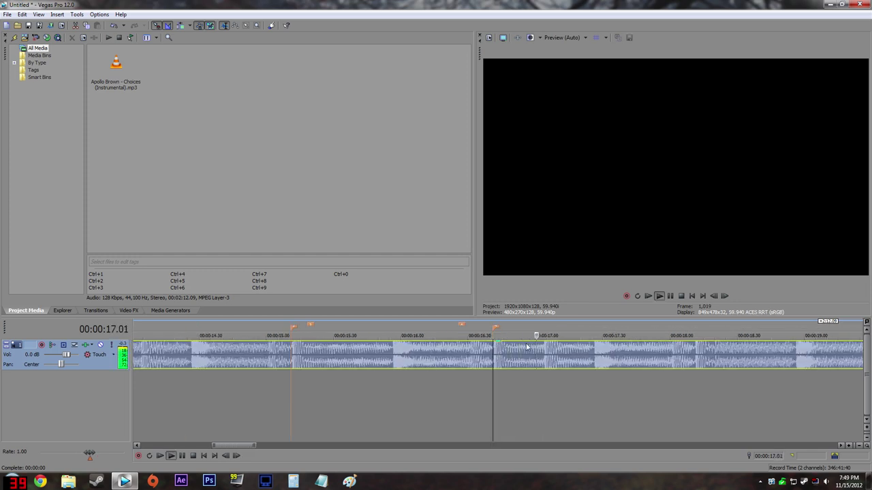
scroll(493, 351, "down", 2)
key("space")
Play the music from 00:00:11.58 through all four markers to check their timing against the beat
left_click(309, 355)
scroll(340, 352, "up", 1)
scroll(428, 351, "up", 3)
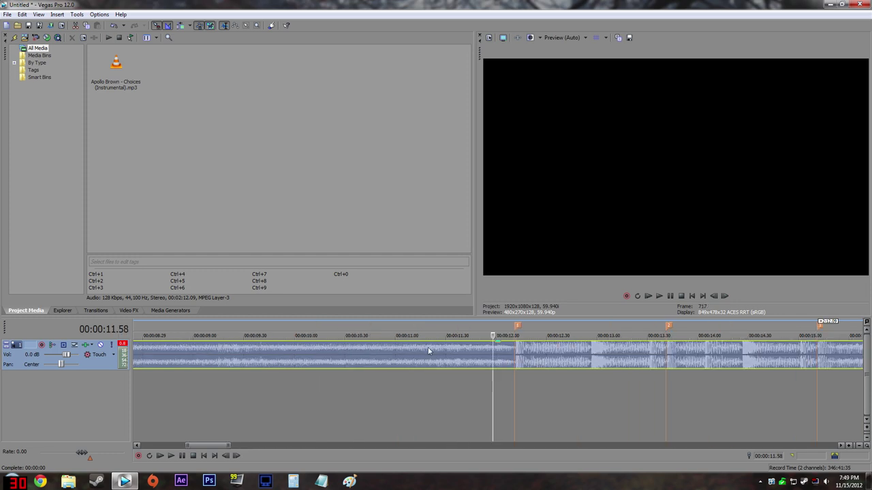
key("space")
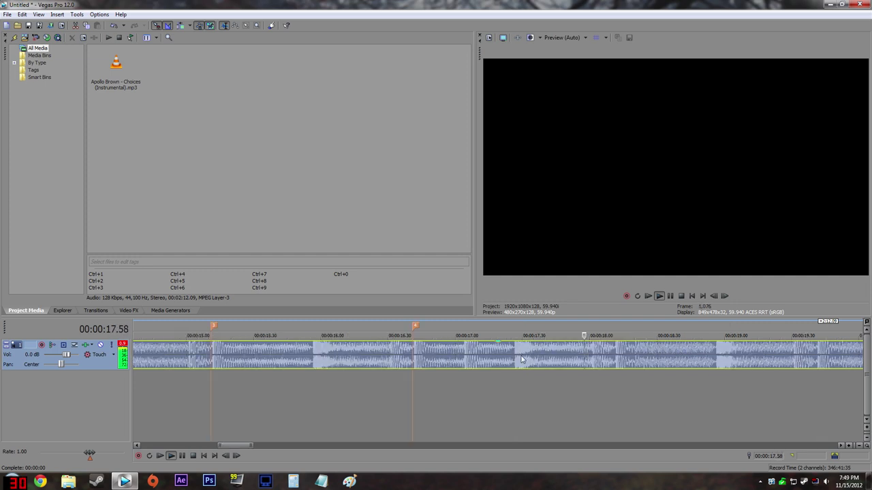
left_click(617, 349)
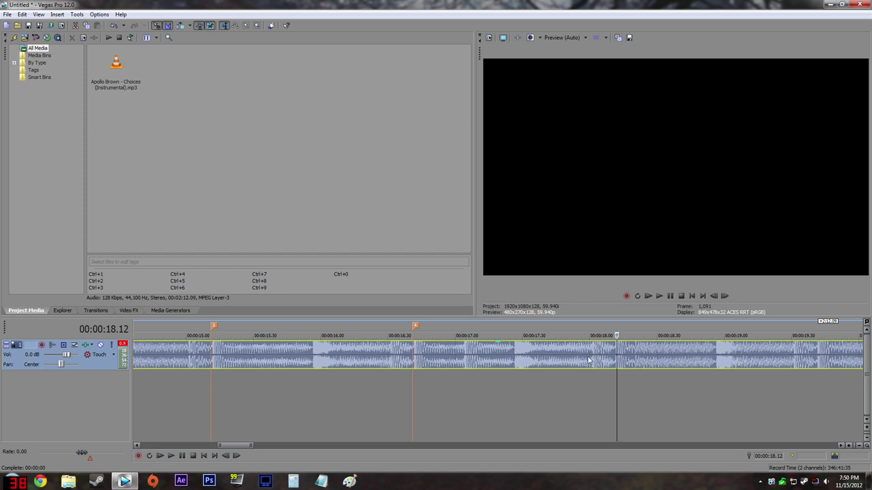
scroll(583, 355, "down", 4)
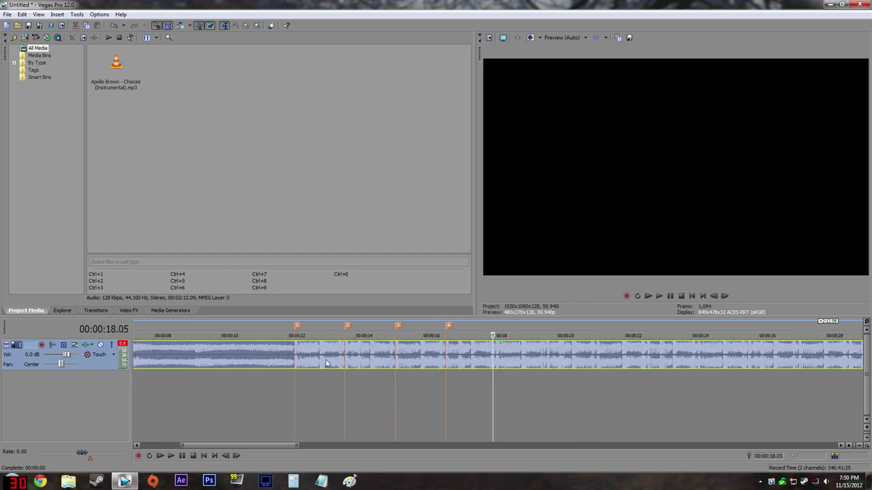
Examine the marked beats on the music track, comparing the interval between the first and second markers up close
left_click(290, 354)
left_click(295, 350)
left_click(342, 350)
left_click(397, 352)
left_click(298, 351)
left_click(294, 351)
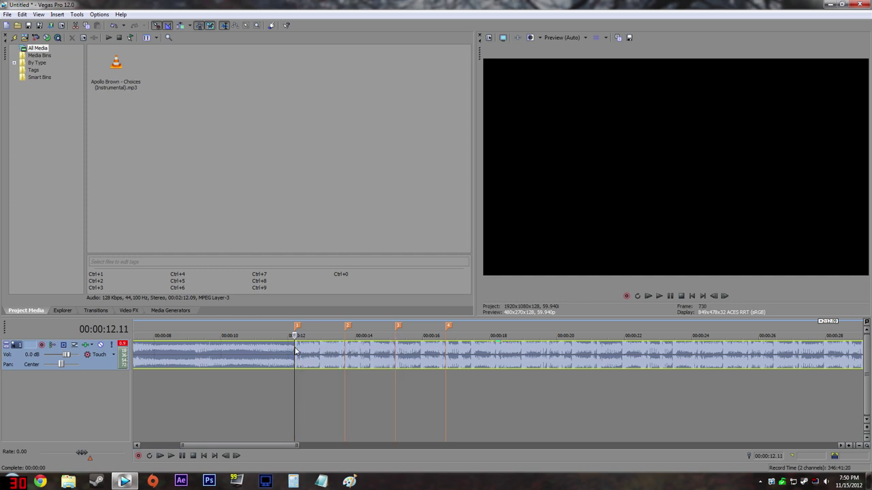
scroll(295, 351, "up", 8)
scroll(495, 350, "down", 2)
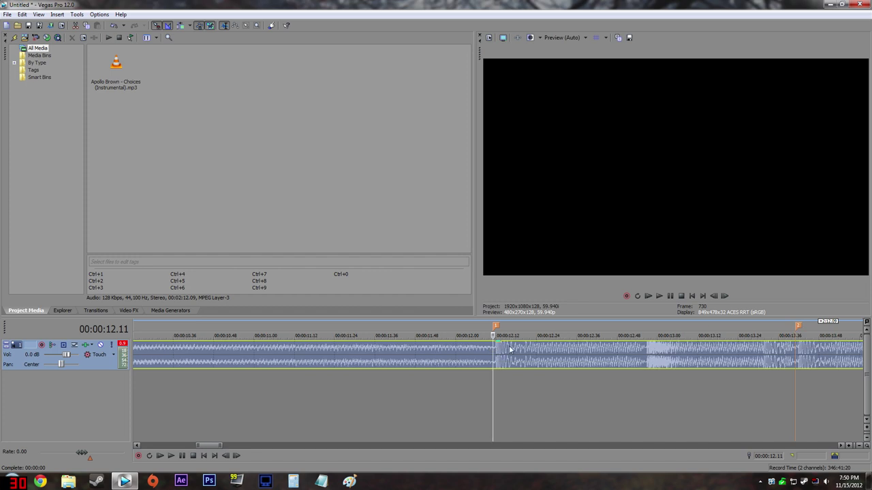
left_click(794, 348)
left_click(497, 352)
left_click(794, 347)
left_click(490, 351)
left_click(794, 351)
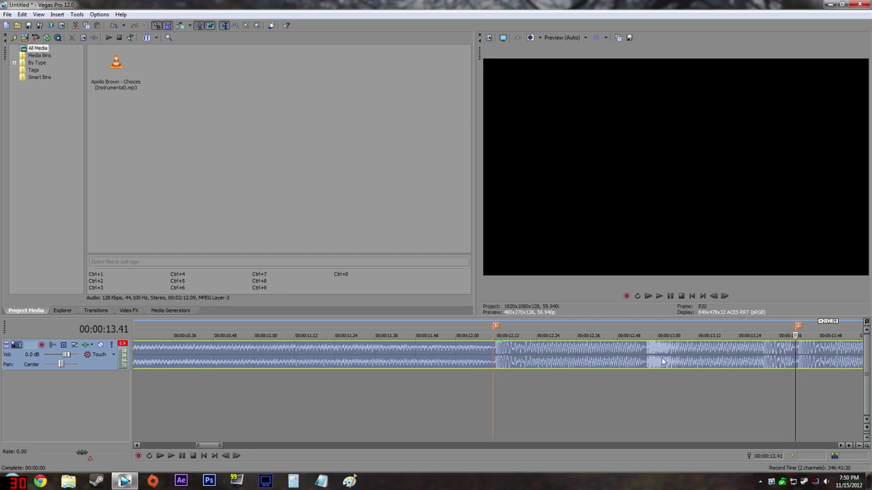
Set the cursor at the first marker and insert a video track above the music
left_click(493, 369)
key("ctrl+shift+q")
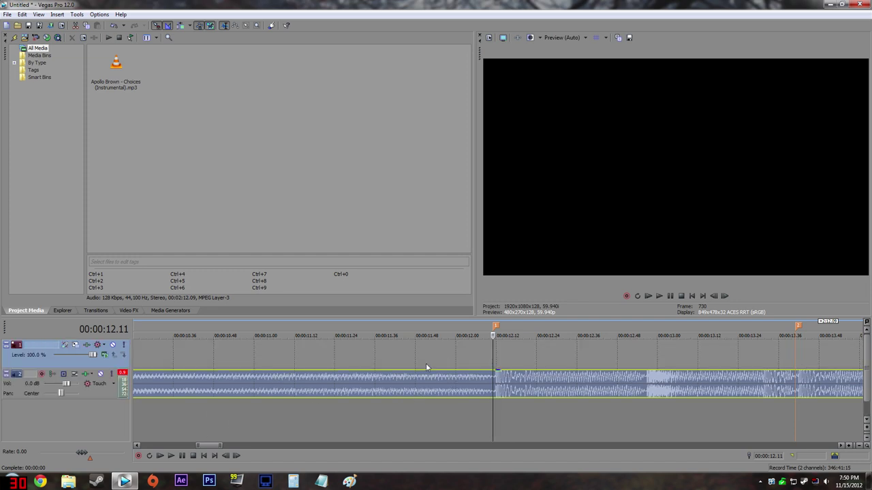
Add Clip #21.mp4 at the first marker with the project video settings matched to it, and delete the clip's audio
key("alt+Tab")
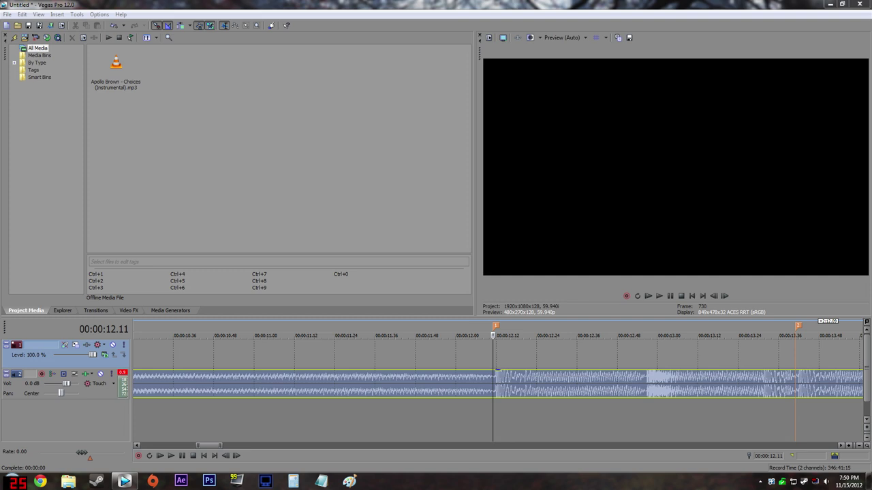
left_click_drag(19, 334, 493, 349)
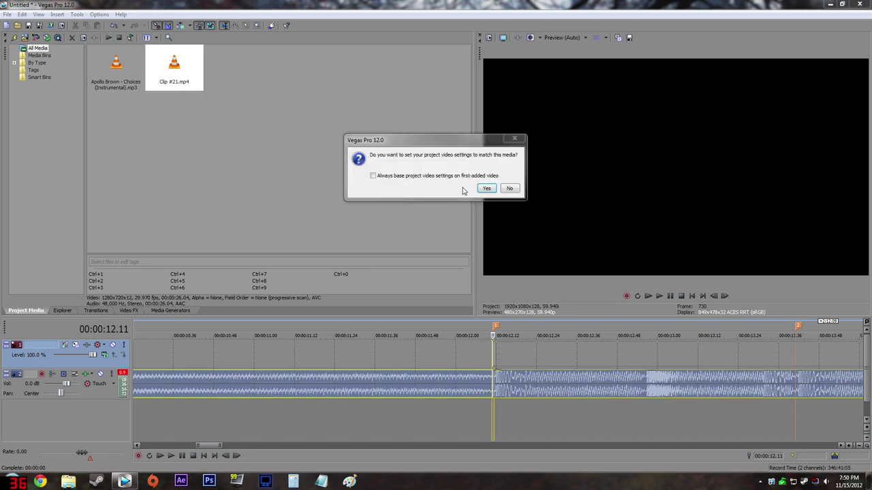
left_click(487, 188)
left_click(527, 376)
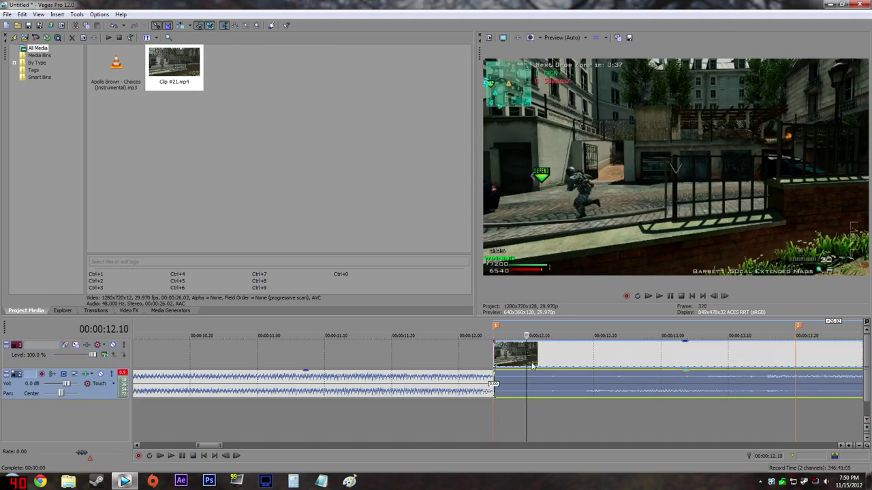
key("Delete")
Turn off the project's ACES RRT (sRGB) view transform and return the cursor to the start of the video clip
left_click(488, 37)
left_click(466, 229)
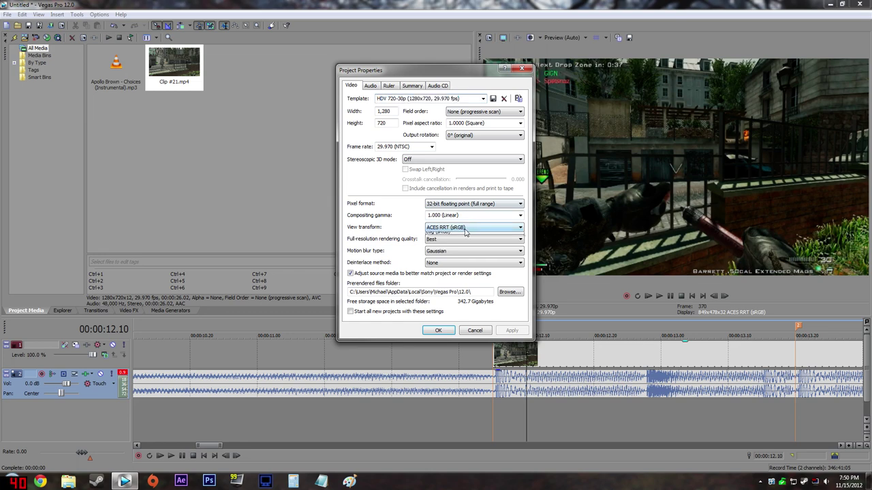
left_click(460, 235)
left_click(512, 330)
left_click(434, 331)
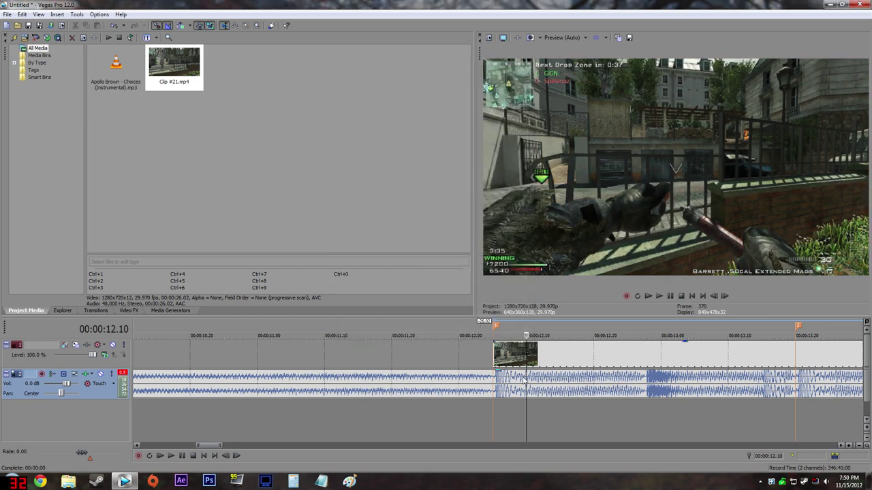
left_click(493, 352)
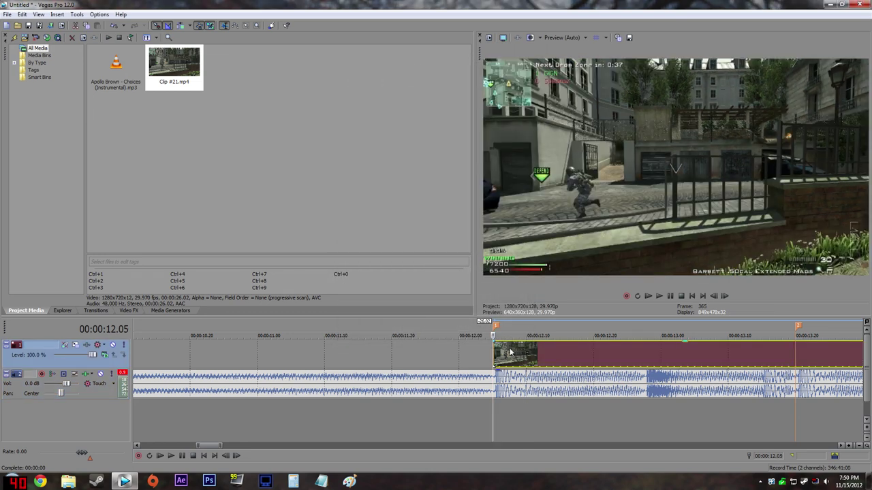
Set the project's view transform to Off in the project properties and apply it
left_click(511, 390)
left_click(489, 38)
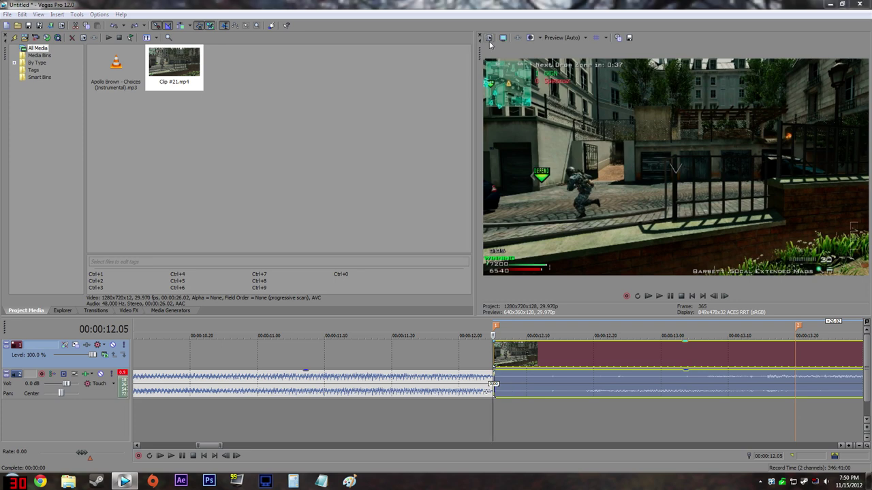
left_click(460, 227)
left_click(450, 234)
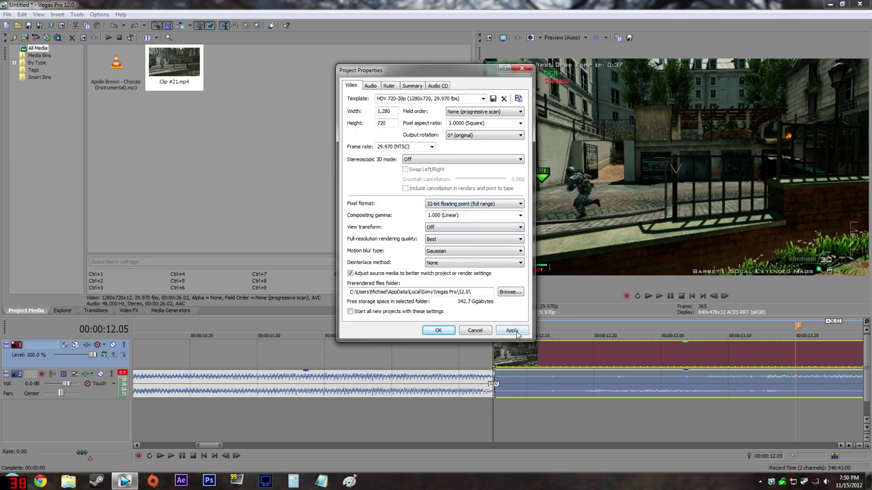
left_click(511, 331)
left_click(437, 331)
Delete the gameplay clip's own audio from the music track and return the cursor to the start of the video clip
left_click(499, 353)
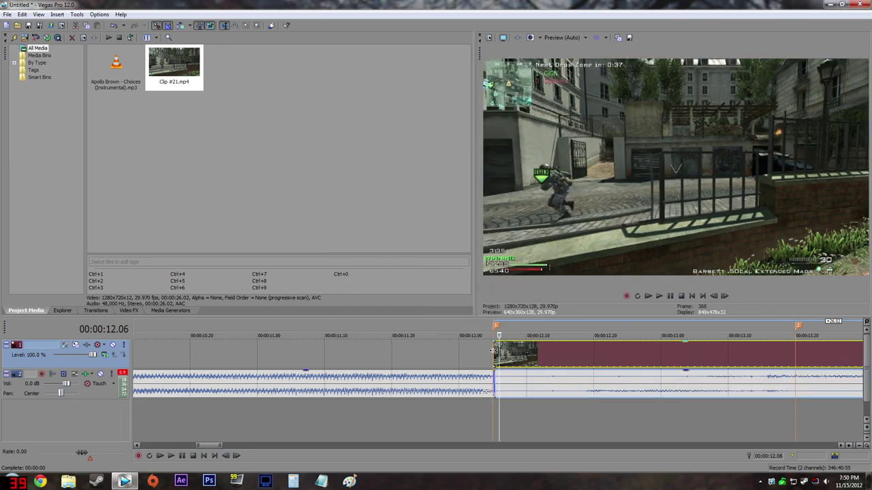
key("Left")
left_click(542, 379)
scroll(541, 379, "down", 1)
scroll(542, 377, "down", 1)
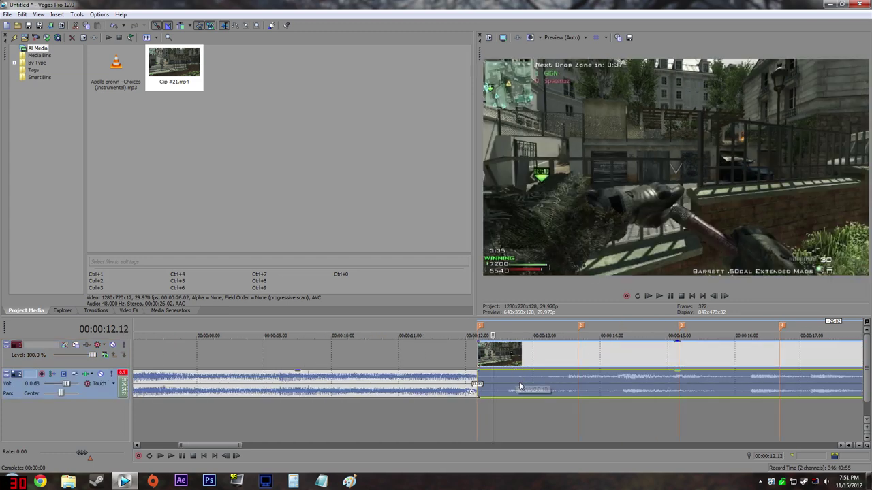
double_click(502, 372)
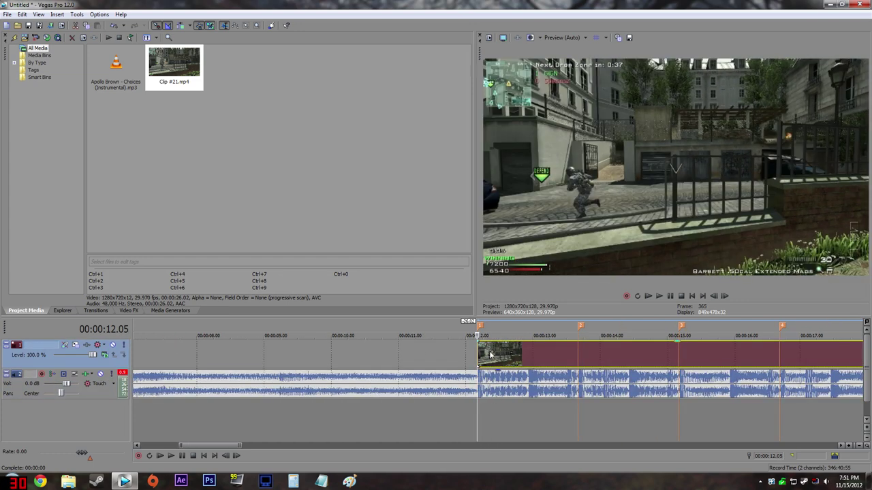
Play and step through the gameplay clip to the first kill shot and split the clip there at 00:00:16.07
key("space")
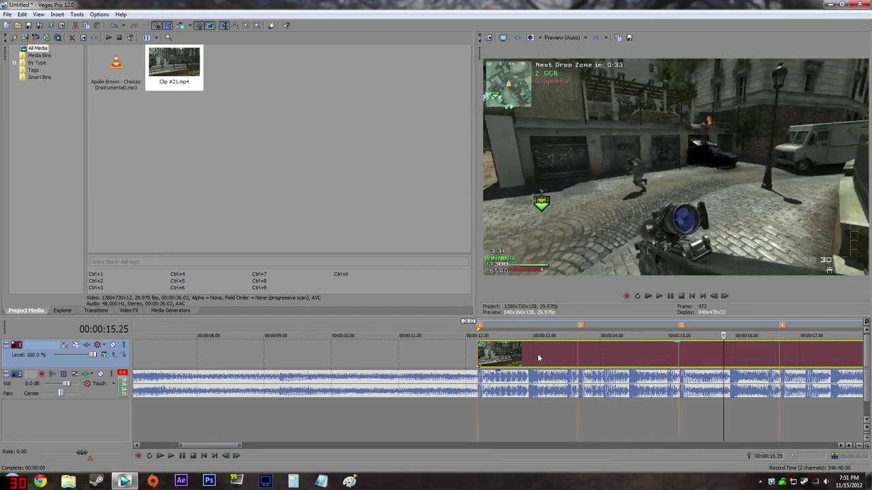
key("Left")
key("Left")
key("Left")
key("Left")
key("Left")
key("Left")
key("Left")
key("Left")
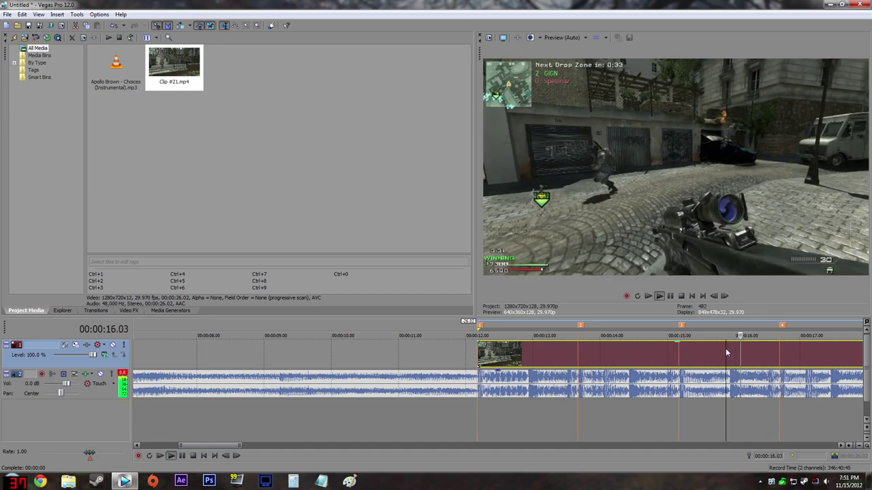
key("l")
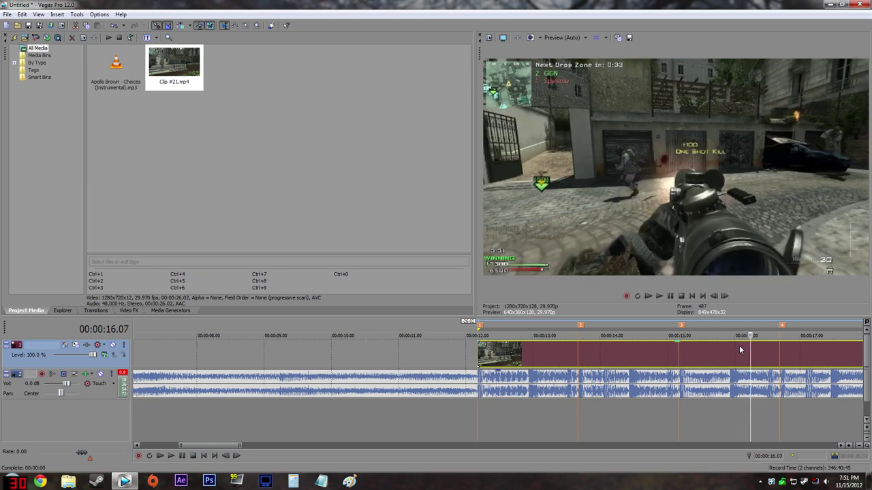
scroll(739, 349, "up", 5)
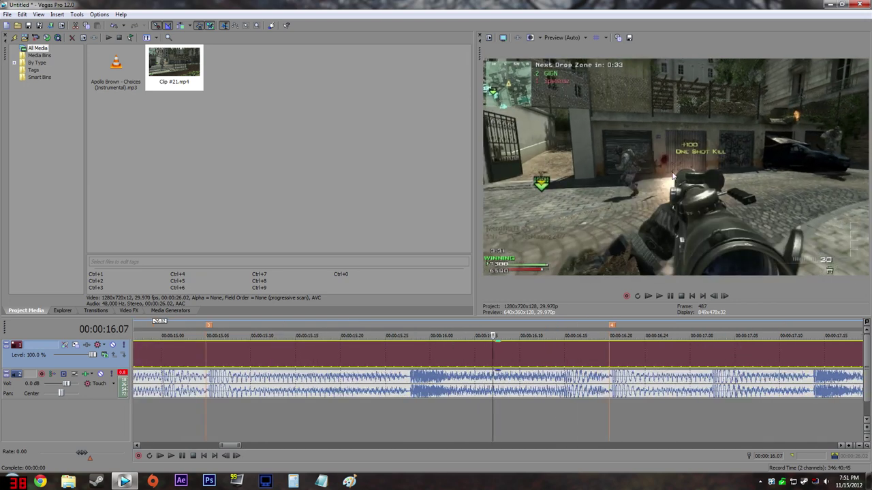
scroll(510, 348, "down", 6)
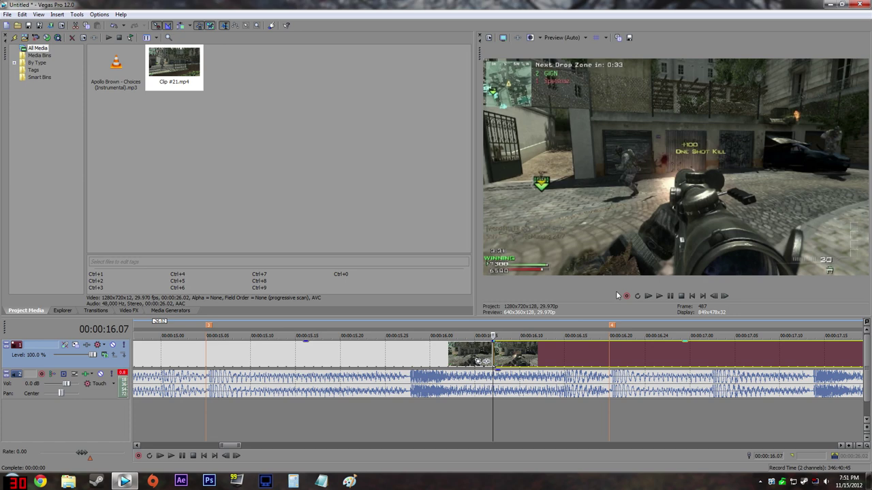
Move the part before the cut so it ends at the first marker, and move the remaining part to start there
left_click_drag(406, 349, 282, 350)
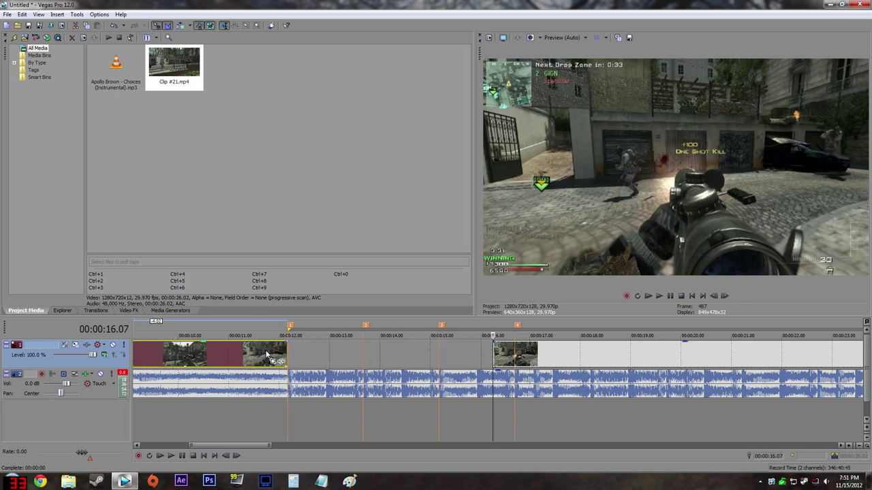
left_click(263, 351)
left_click_drag(540, 363, 338, 351)
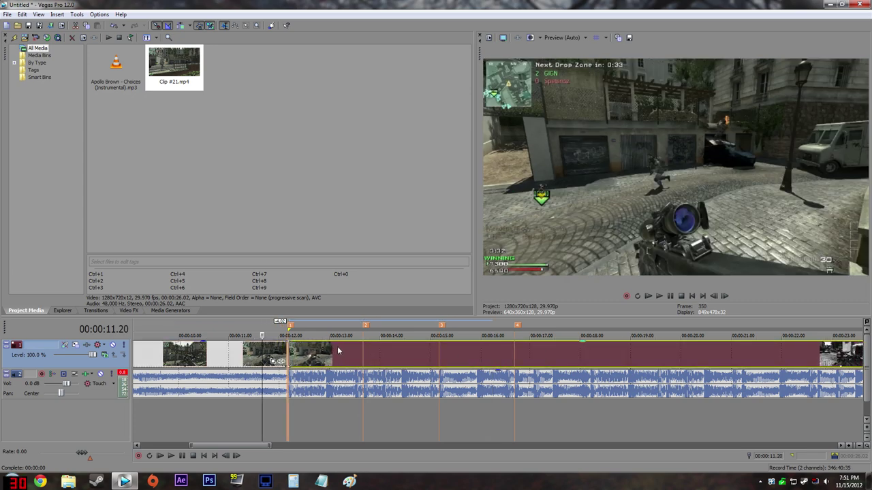
Play the video from the start of the first segment through the first marker to check the shot's sync
left_click(206, 353)
scroll(207, 353, "down", 2)
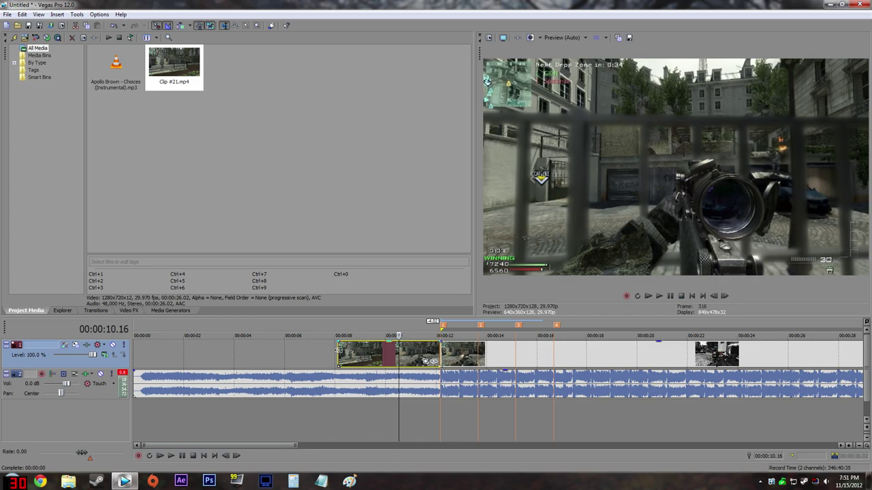
left_click(338, 352)
key("space")
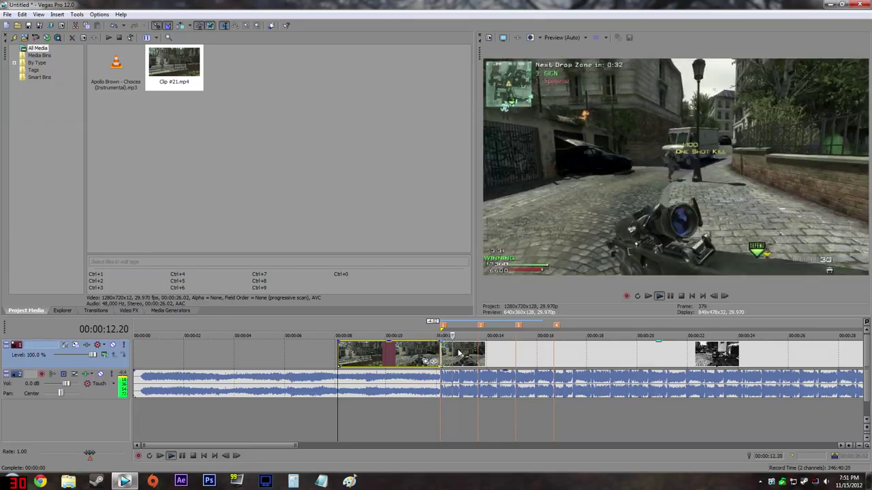
key("space")
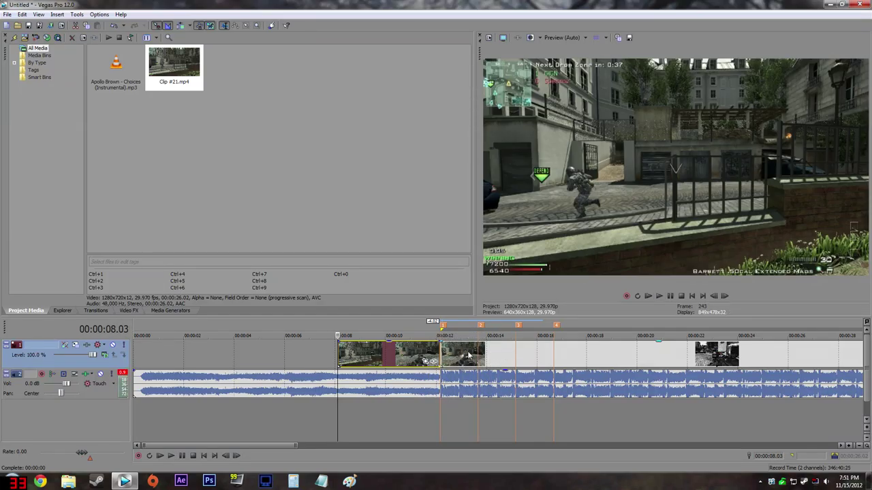
Split the clip at the second kill shot at 00:00:13.02 and move the remaining part to the second marker
left_click(423, 356)
scroll(422, 357, "up", 2)
left_click(529, 350)
key("space")
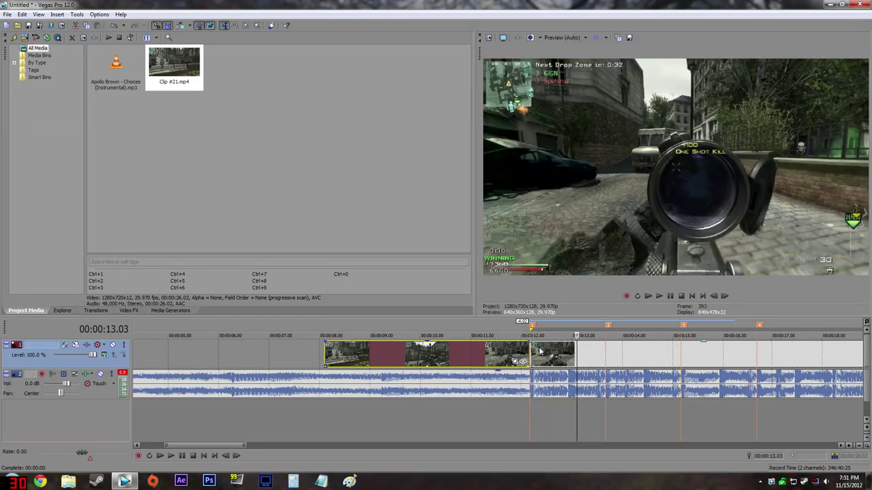
scroll(540, 351, "up", 1)
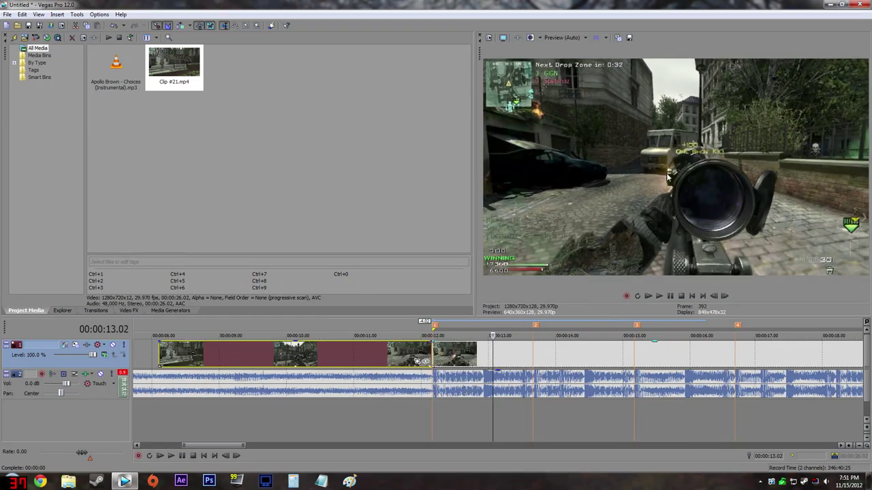
scroll(502, 364, "up", 5)
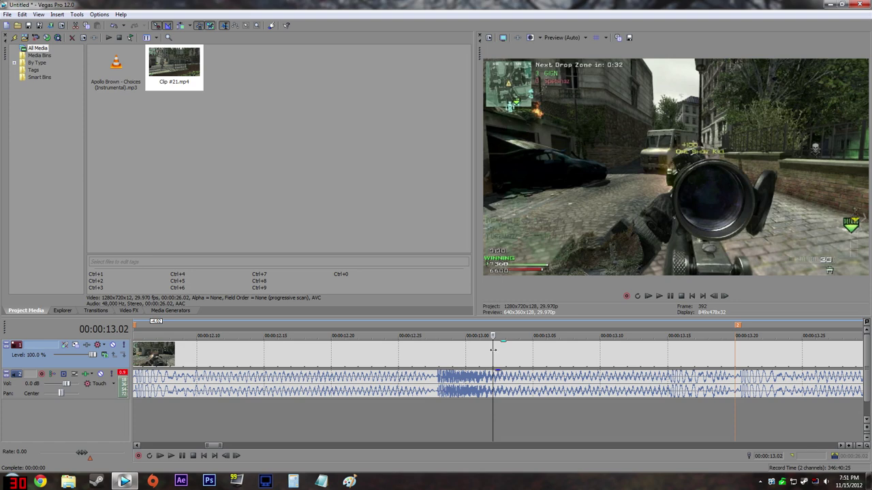
scroll(493, 349, "down", 2)
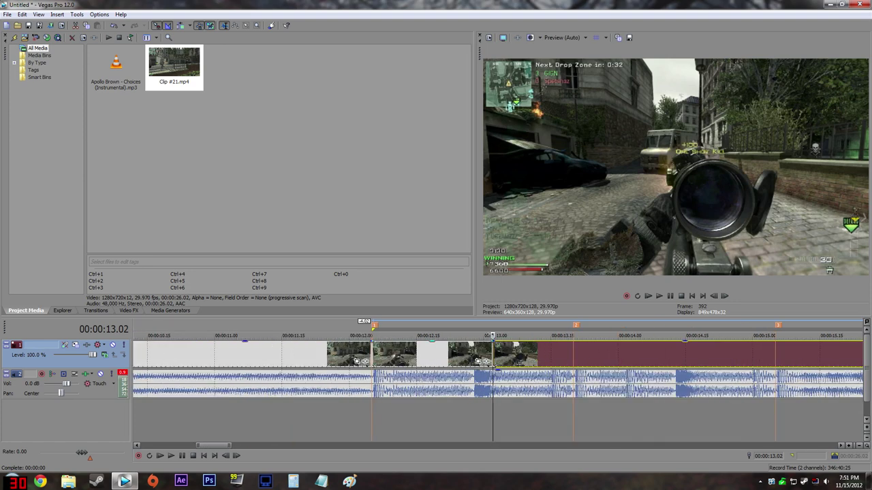
left_click_drag(501, 353, 582, 351)
Examine the segment after the first marker and the gap left before the second marker, checking the footage between the two shots
left_click(479, 355)
left_click(553, 353)
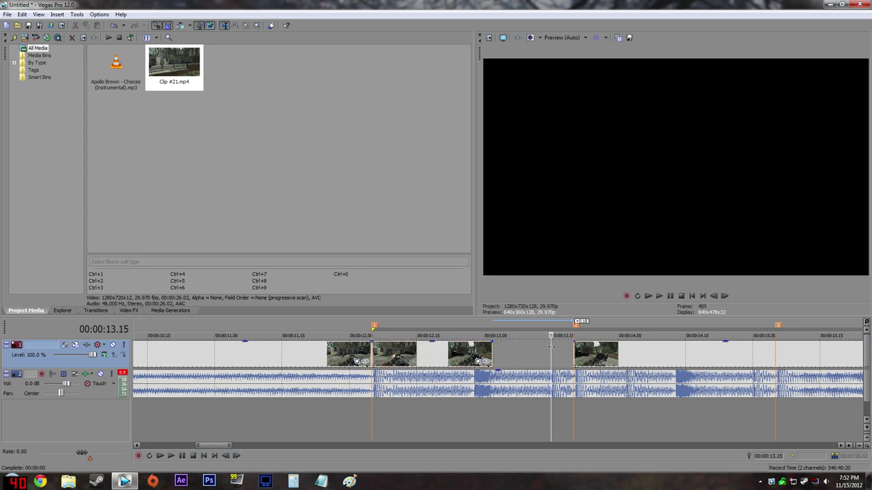
left_click(477, 351)
scroll(470, 351, "up", 3)
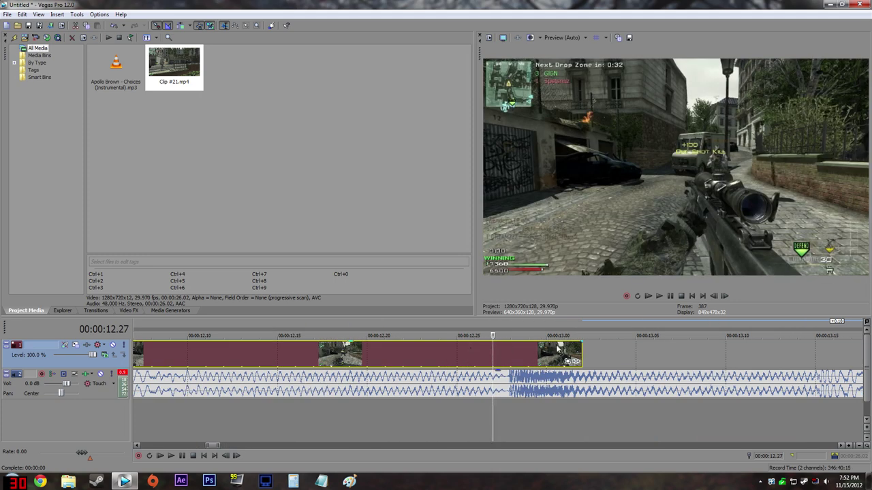
scroll(497, 348, "down", 4)
left_click(449, 350)
left_click(489, 349)
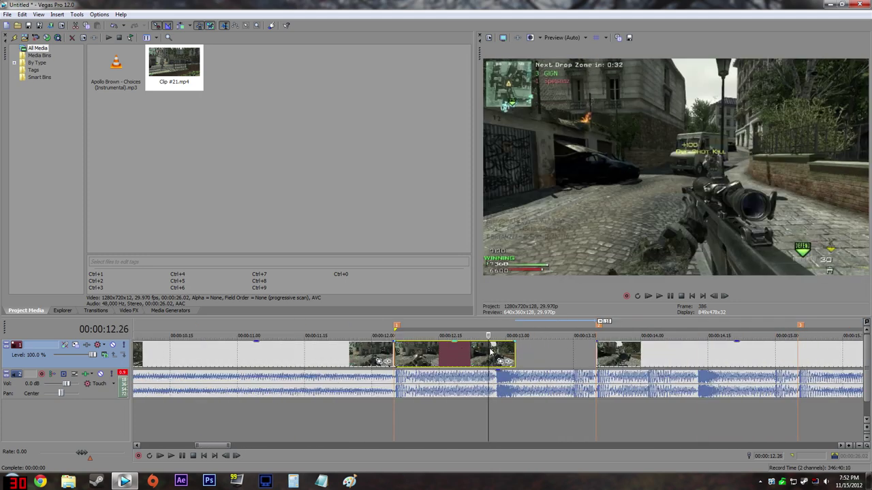
left_click(467, 351)
left_click(452, 352)
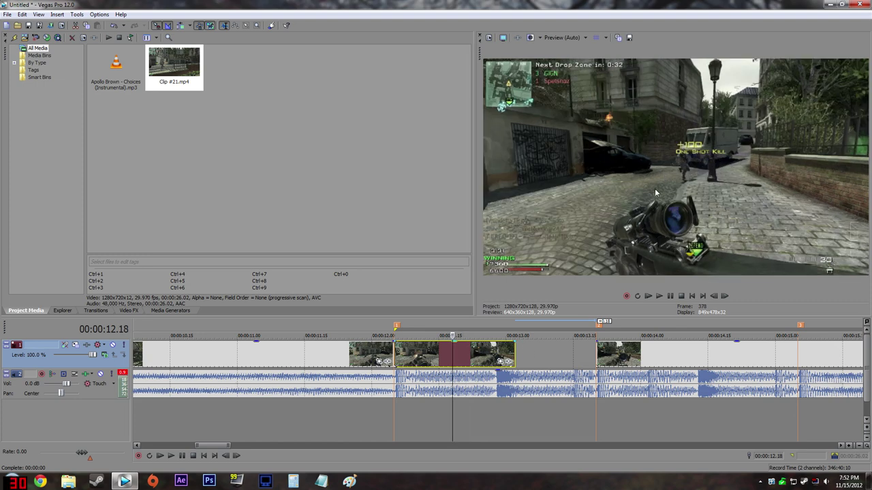
Try splitting the segment at 00:00:12.29 and stretching its end part toward the second marker
left_click(501, 352)
key("s")
left_click_drag(513, 352, 598, 346)
key("space")
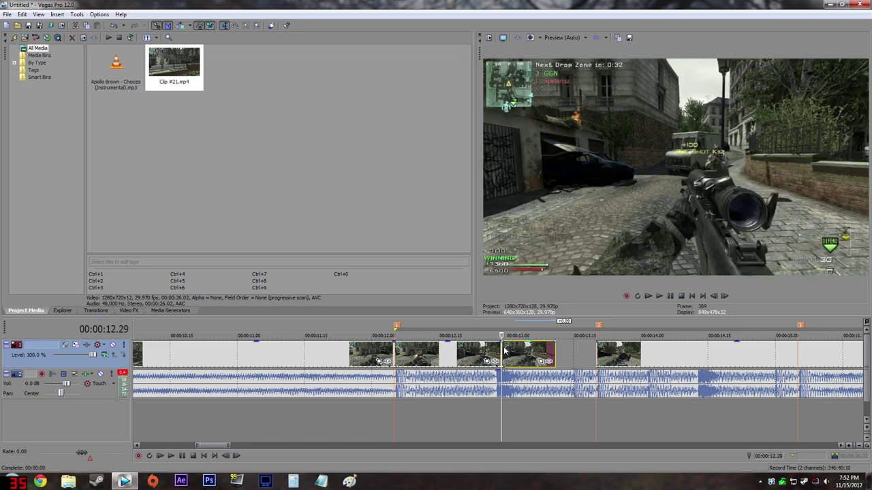
key("space")
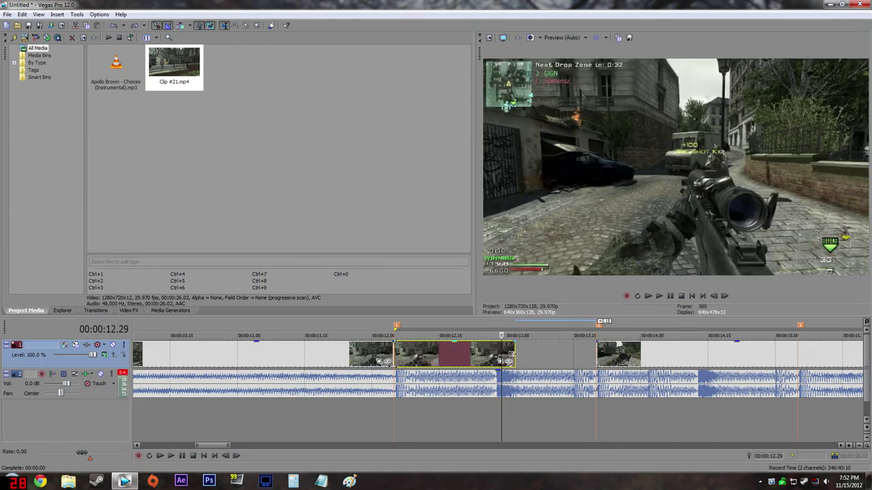
Split the segment at 00:00:12.17, stretch its end part to the second marker to slow it down, and play the result
scroll(390, 352, "up", 2)
left_click(412, 356)
key("s")
left_click_drag(511, 358, 633, 359)
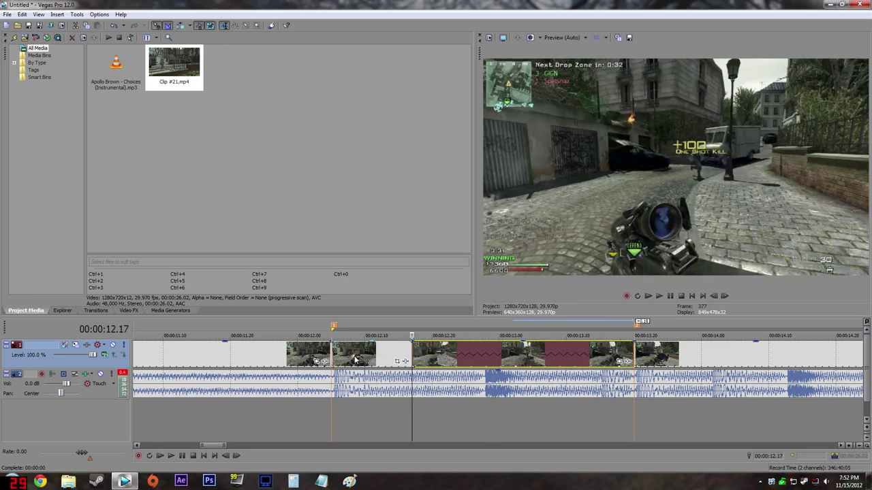
key("space")
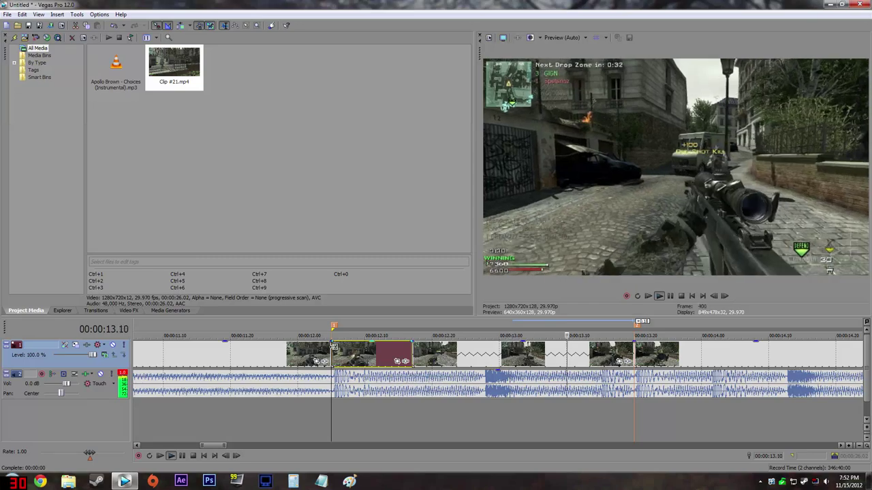
key("space")
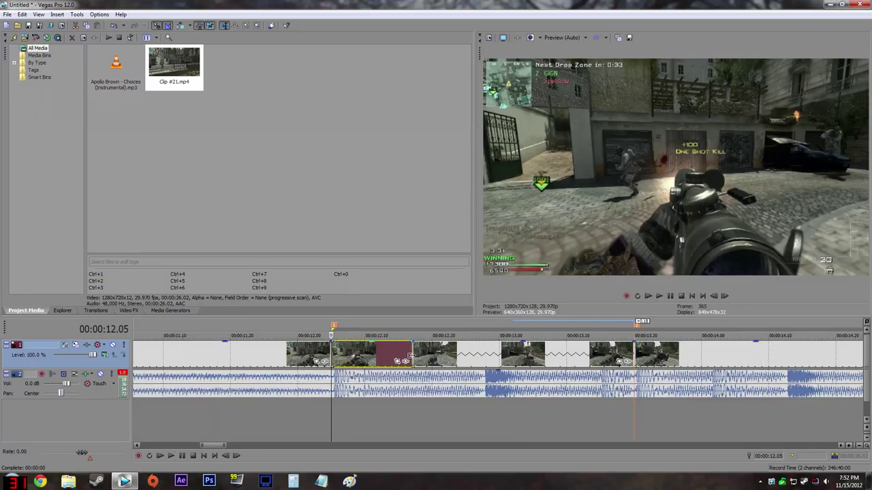
Undo the slow-motion stretch and the split at 00:00:12.17
left_click(413, 347)
key("ctrl+s")
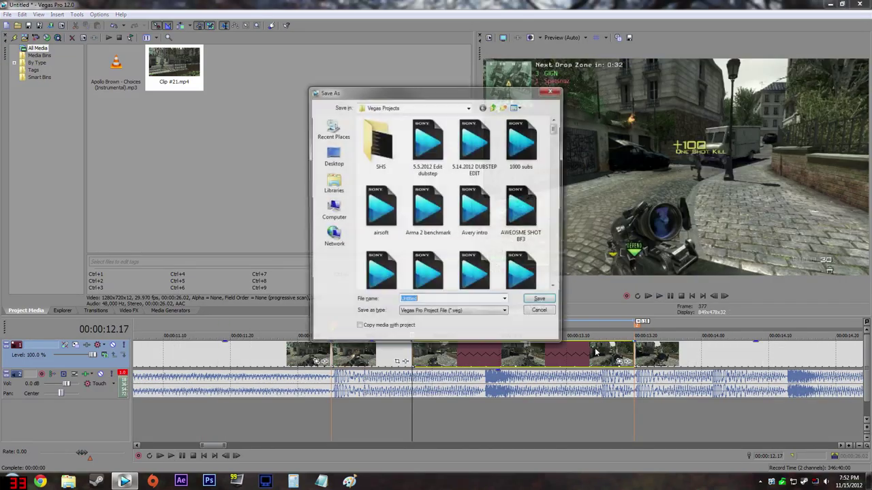
key("ctrl+z")
key("ctrl+z")
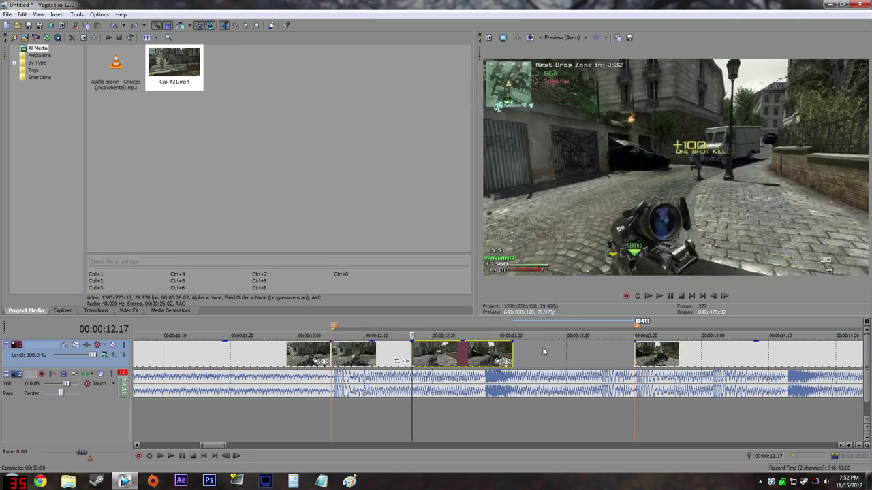
Find the frame shortly before the second kill shot and split the segment there at 00:00:12.27
left_click(493, 350)
left_click(480, 351)
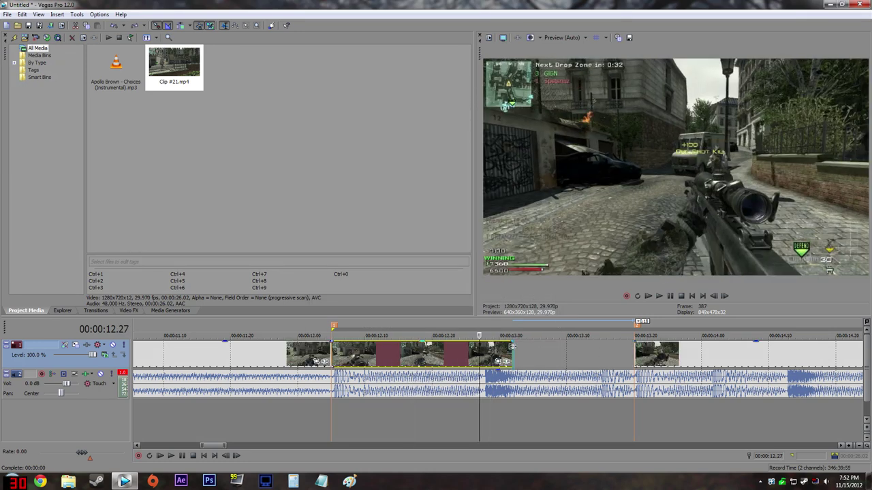
left_click(512, 347)
left_click(499, 349)
left_click(519, 348)
left_click(514, 348)
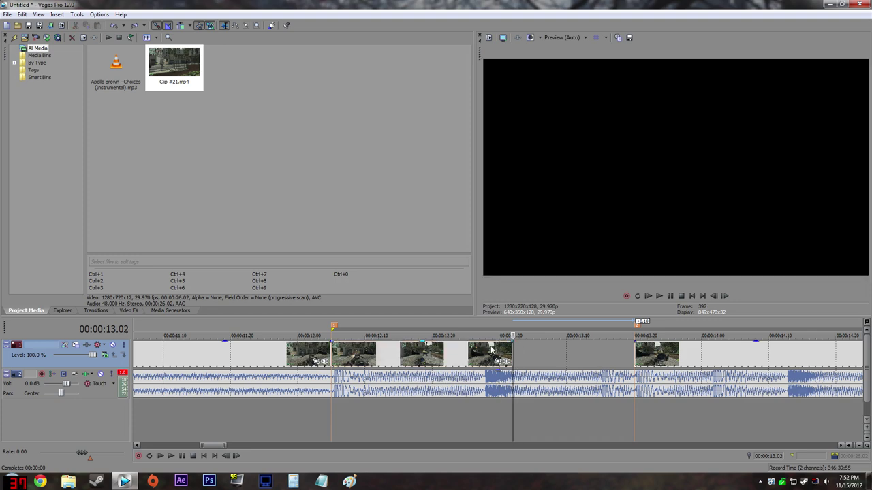
left_click(481, 350)
key("s")
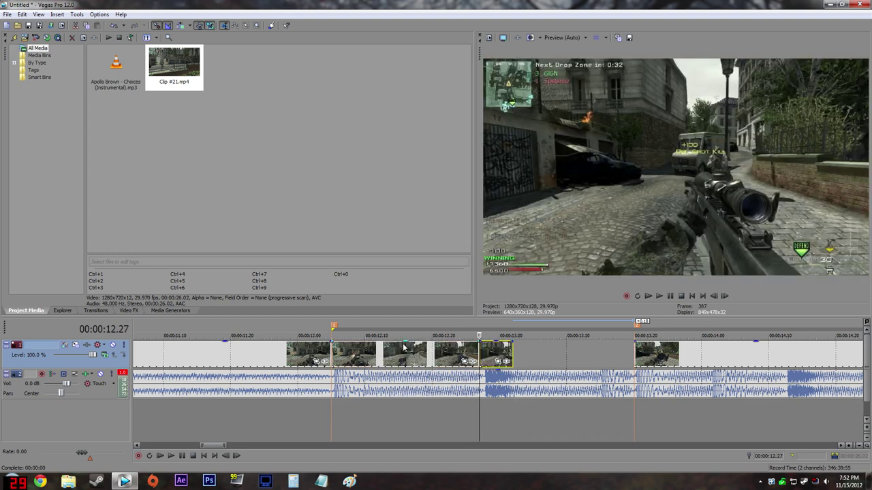
Split the segment after the first marker at 00:00:12.16 and move the short end part up against the second marker
left_click(384, 351)
left_click(399, 351)
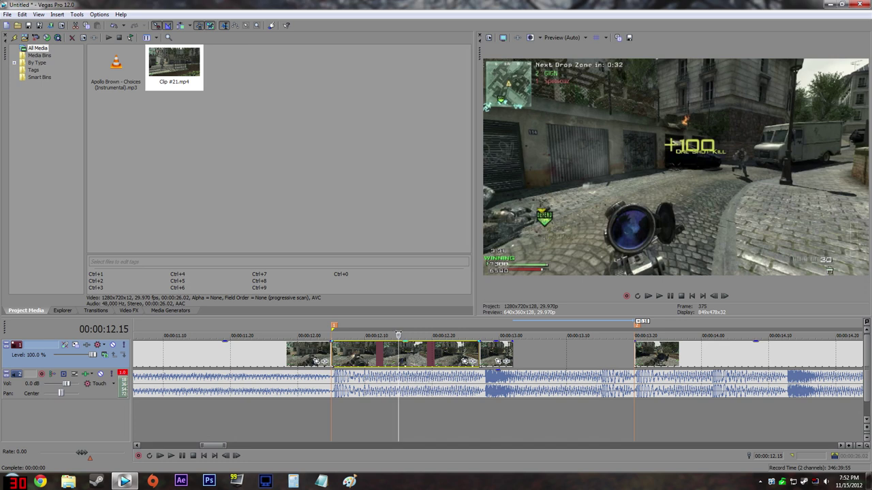
left_click(411, 356)
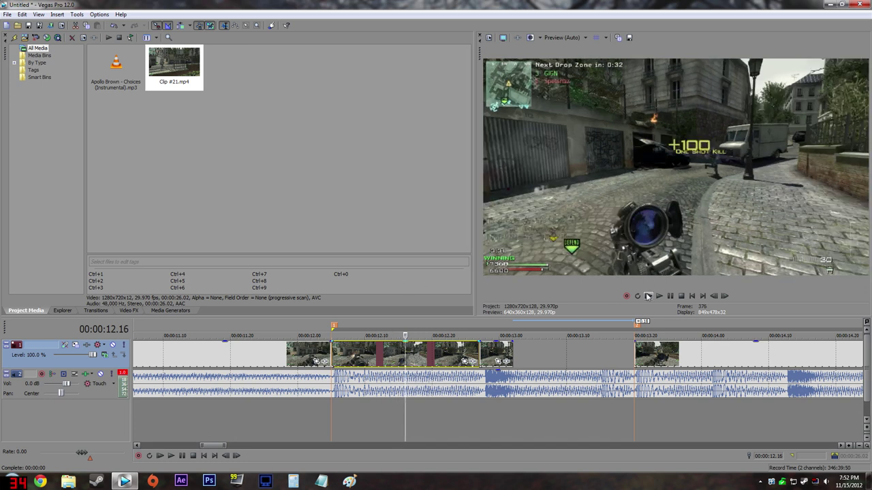
key("s")
left_click_drag(492, 352, 619, 351)
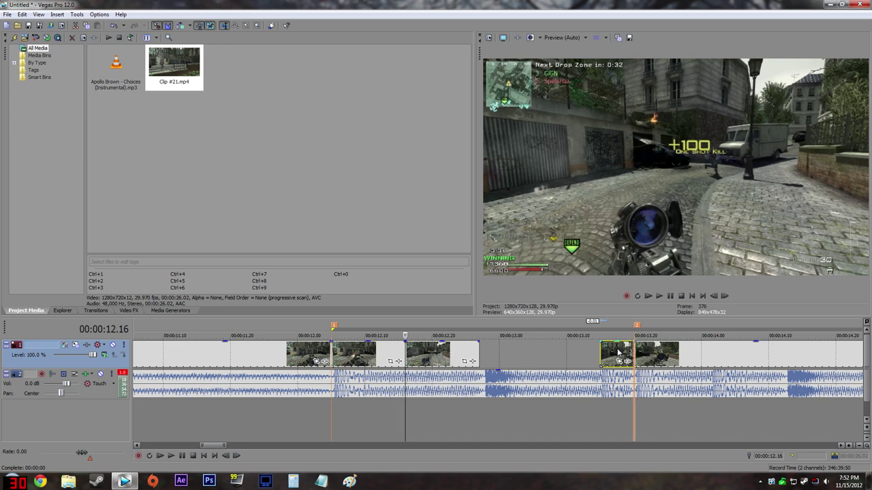
Stretch the segment starting at 00:00:12.16 to fill the gap before the moved part, and play the result from the first marker
left_click(342, 351)
left_click(357, 351)
left_click(344, 350)
left_click(332, 347)
left_click(346, 349)
left_click(404, 353)
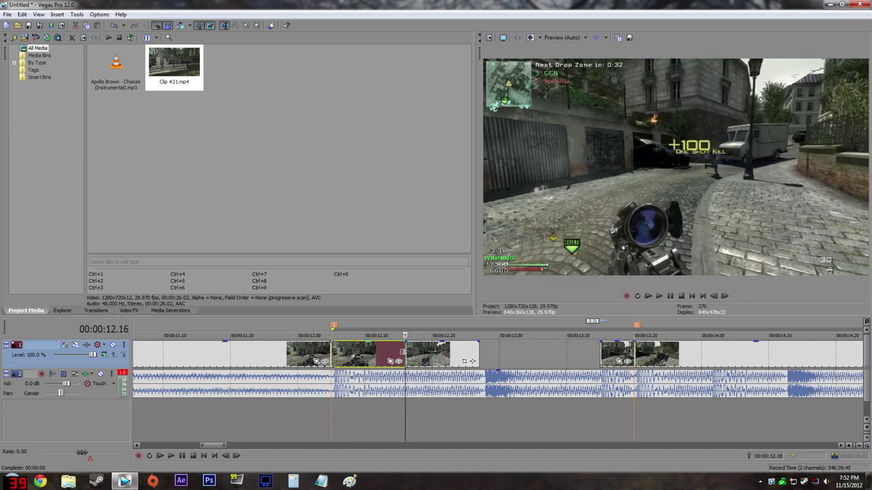
left_click(465, 352)
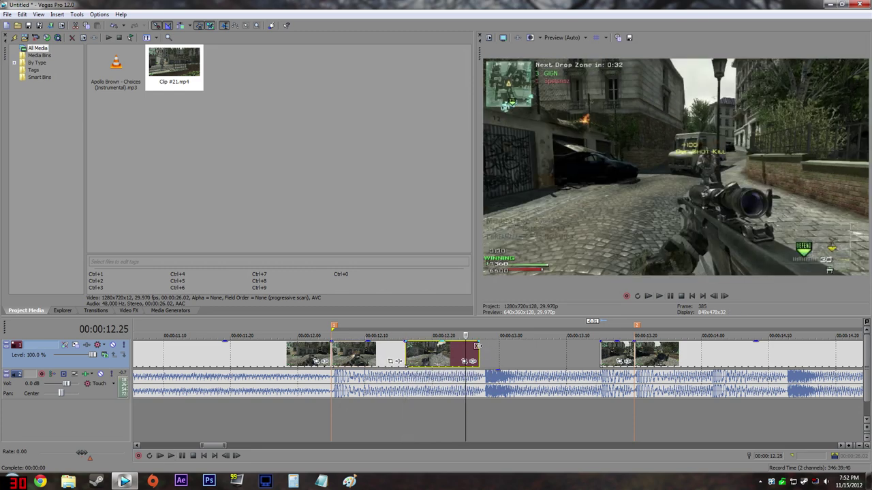
left_click_drag(477, 346, 599, 345)
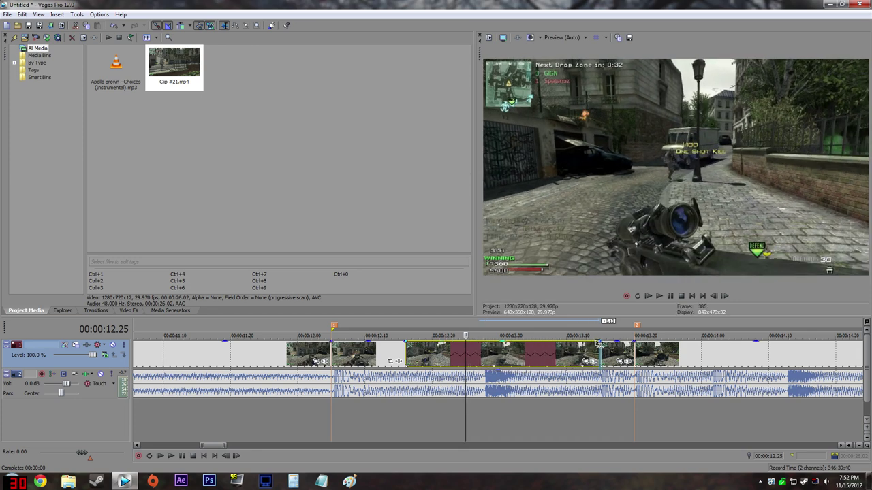
left_click(331, 350)
key("space")
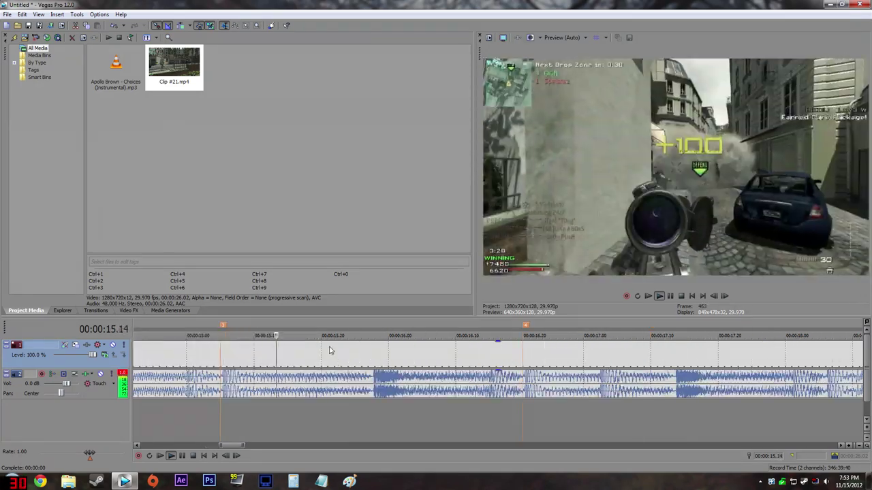
key("space")
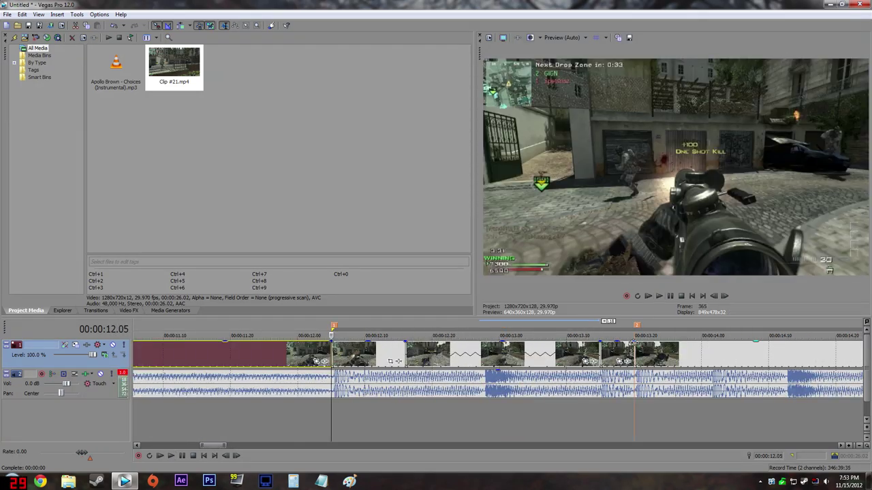
Step through the frames after the second marker to the next kill shot and split the clip at the third marker, 00:00:15.05
left_click(634, 341)
scroll(633, 351, "down", 2)
key("Right")
key("Right")
key("Right")
key("Right")
key("Right")
key("Right")
key("Right")
key("Right")
key("Right")
key("Right")
key("Right")
key("Right")
key("Right")
key("Right")
key("Right")
key("Right")
key("Right")
key("Right")
key("Right")
key("Right")
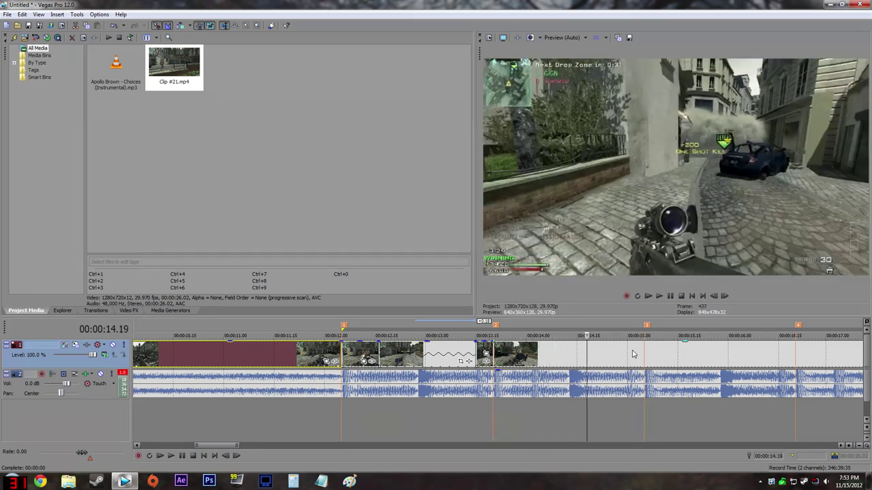
key("Left")
key("Right")
key("Right")
scroll(633, 353, "up", 4)
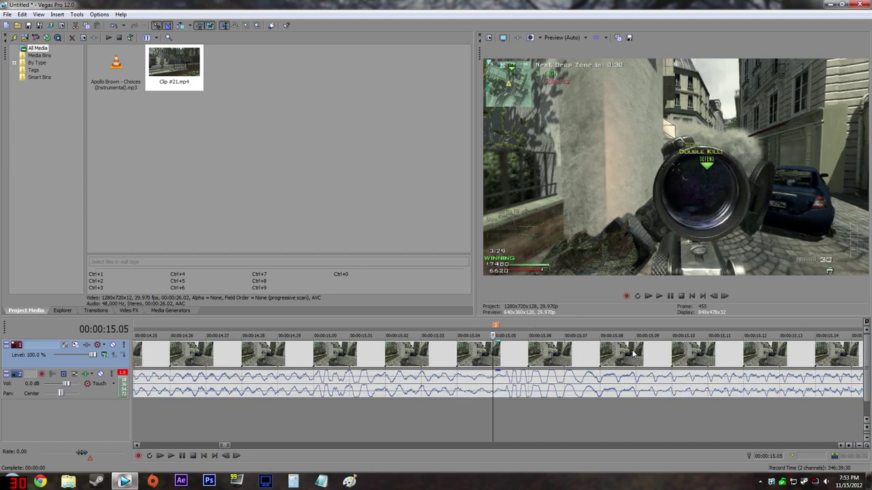
key("Left")
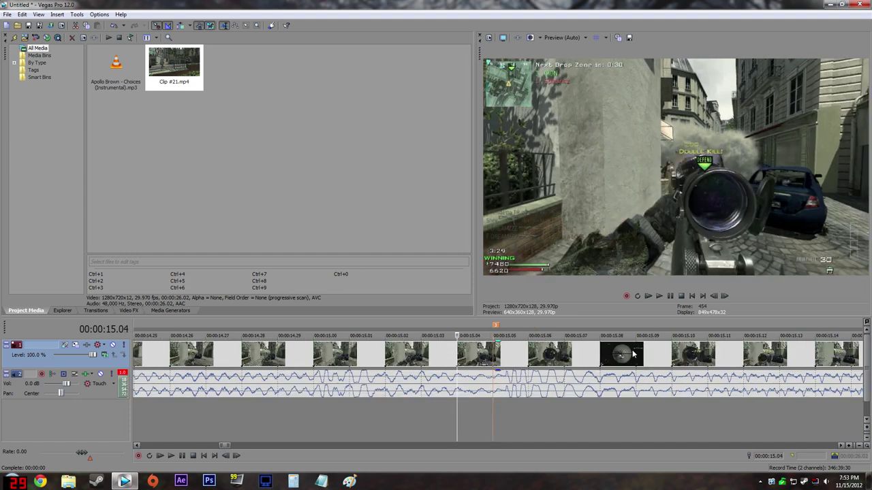
key("Right")
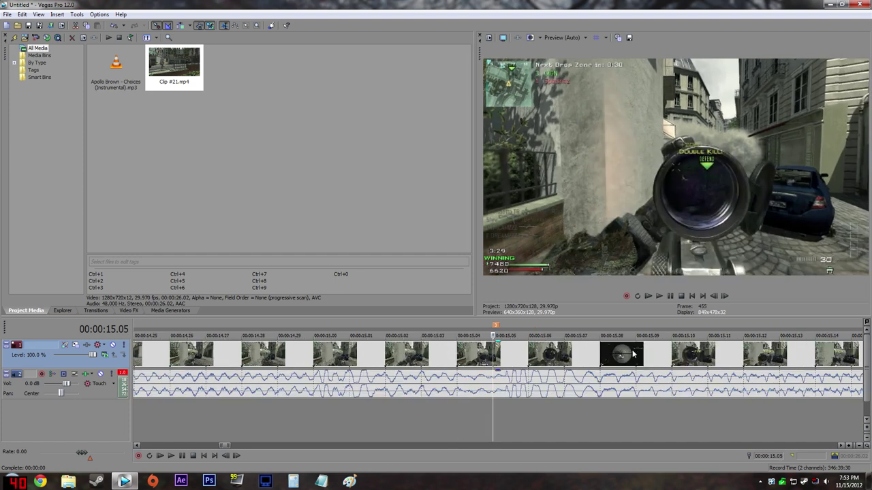
scroll(633, 353, "up", 3)
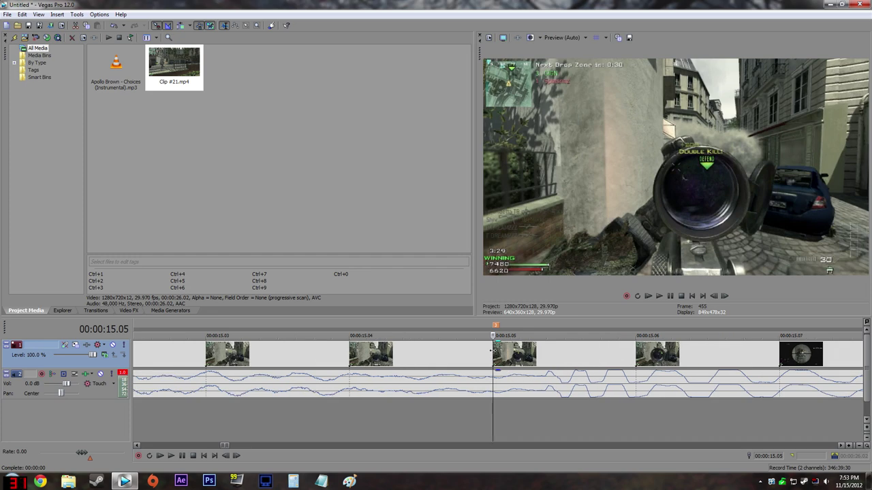
left_click(494, 353)
key("s")
scroll(494, 352, "down", 2)
scroll(494, 354, "down", 4)
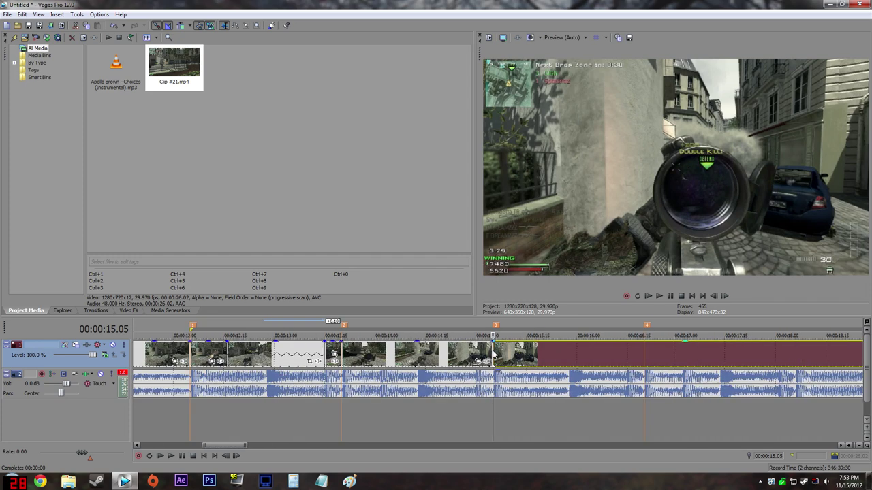
Play on from the third marker, split the clip at the fourth marker at 00:00:16.20, and delete everything after it
left_click(344, 353)
scroll(292, 353, "down", 4)
scroll(444, 360, "up", 1)
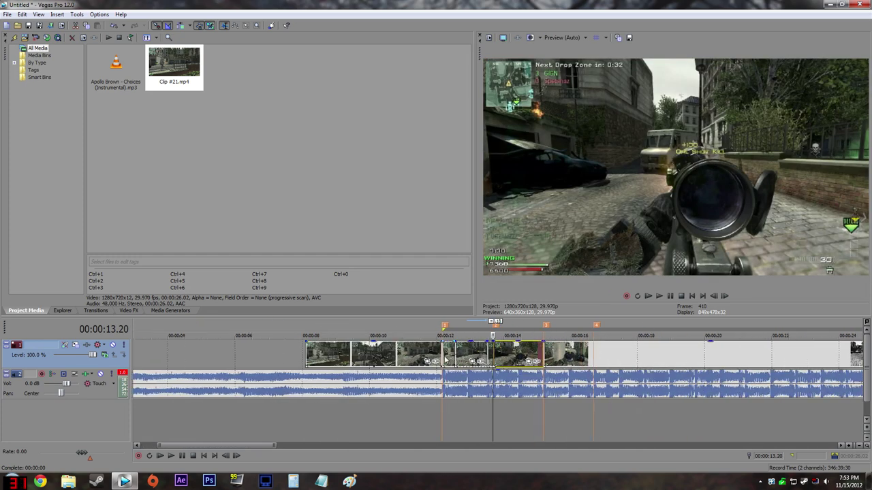
left_click(543, 349)
key("space")
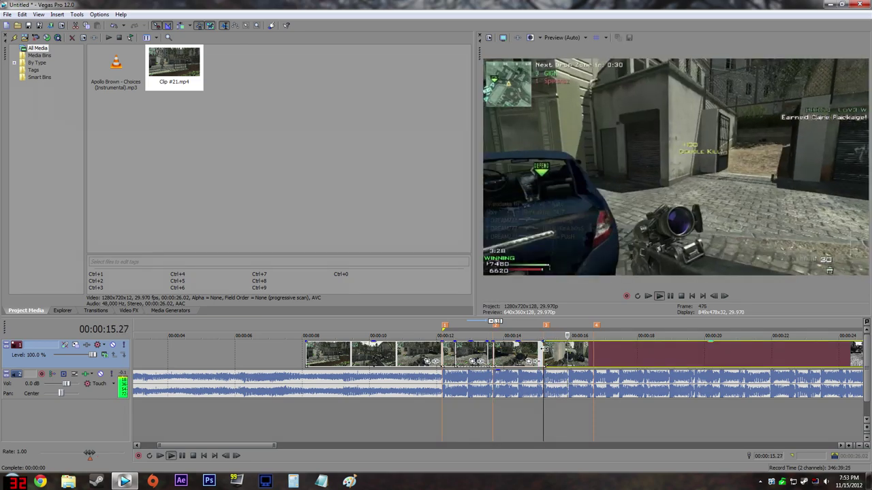
left_click(594, 349)
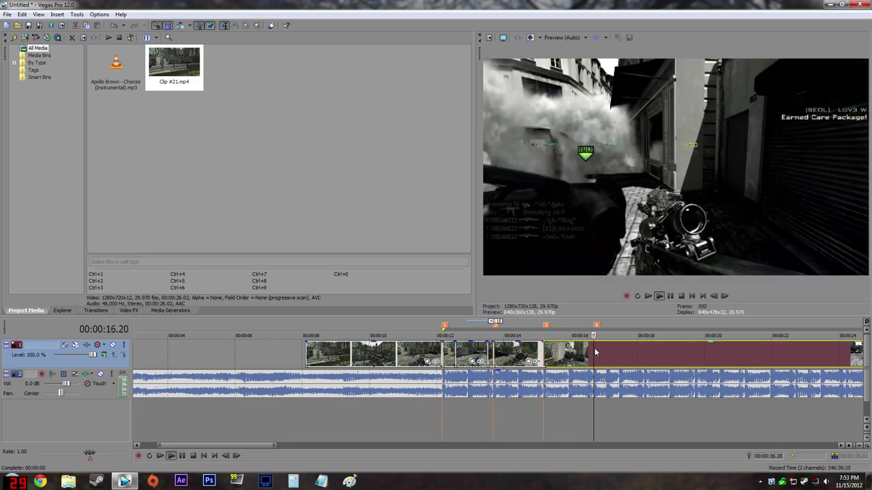
key("space")
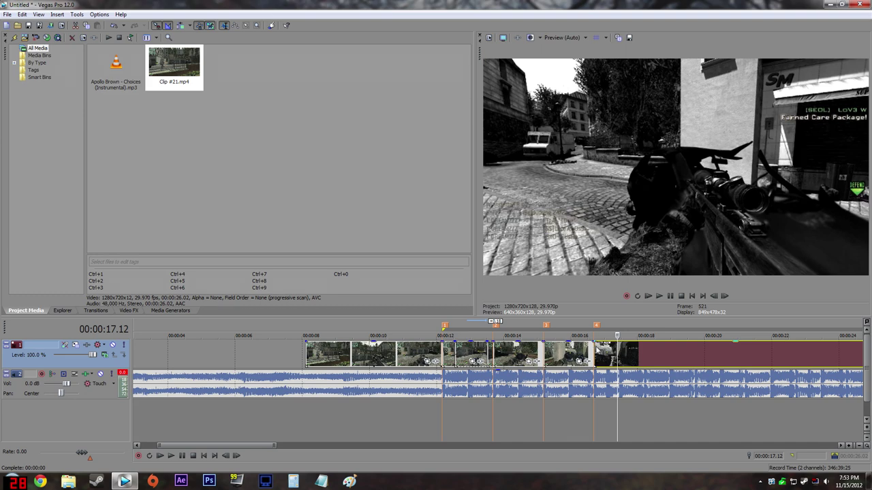
key("Delete")
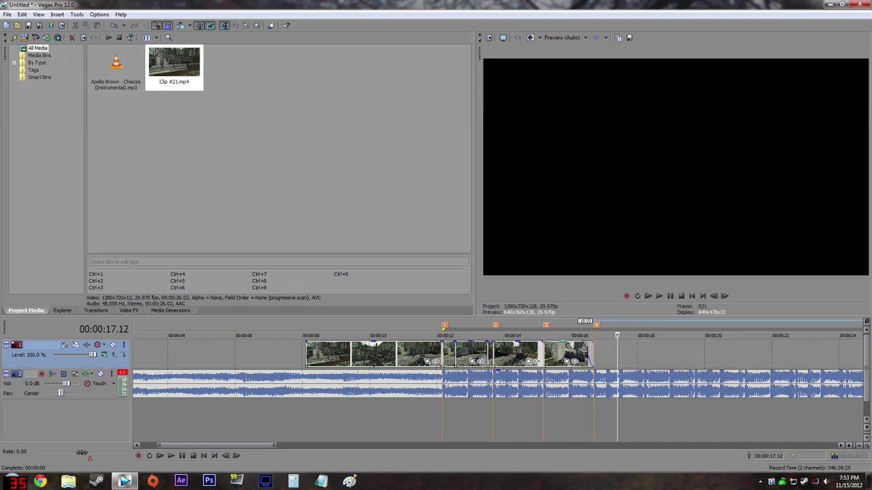
Give the last segment a fade-out from about 00:00:16.00 to its end and preview it
left_click(582, 347)
left_click_drag(583, 344, 593, 345)
left_click(593, 346)
scroll(591, 344, "up", 4)
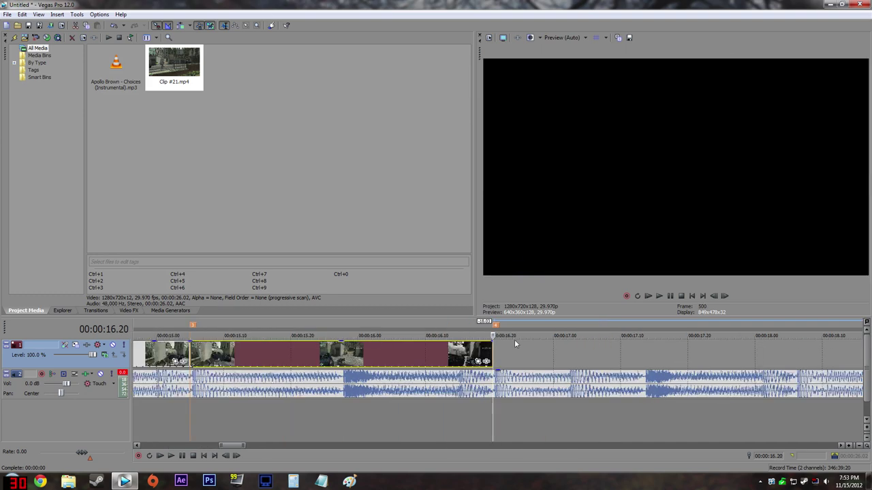
left_click(459, 351)
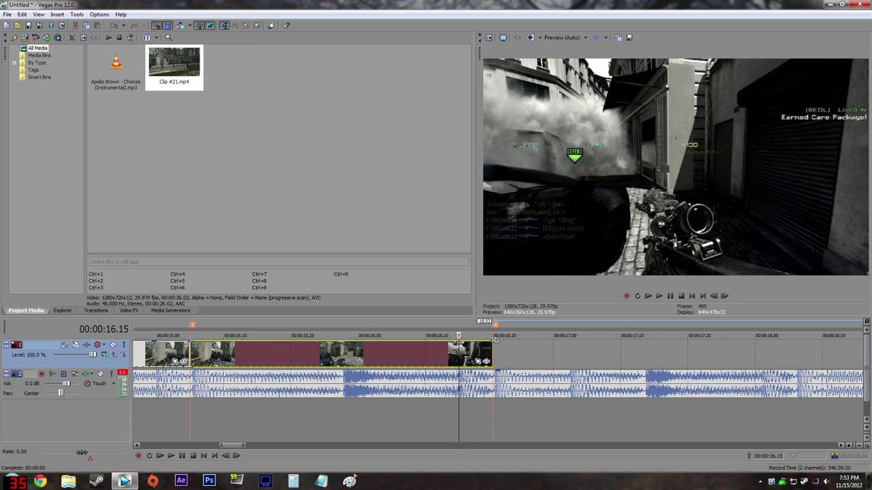
left_click_drag(492, 341, 459, 342)
left_click(438, 356)
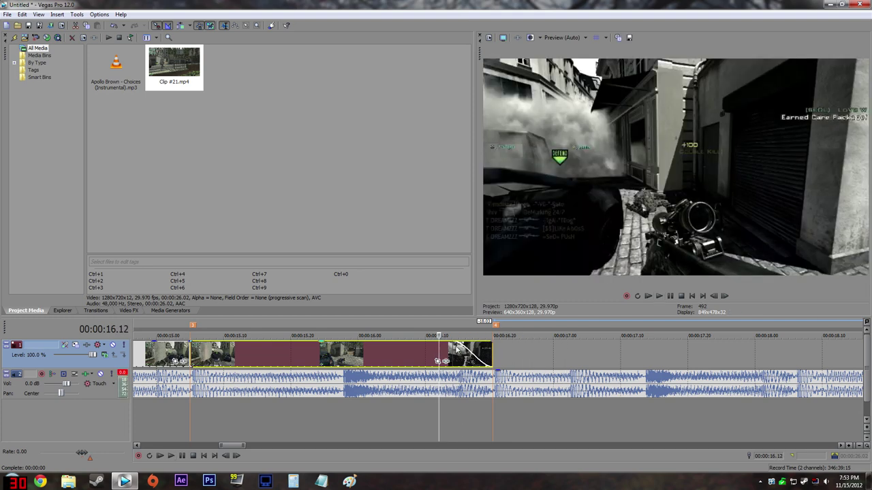
left_click_drag(452, 344, 365, 345)
left_click(338, 346)
key("space")
key("space")
left_click(333, 354)
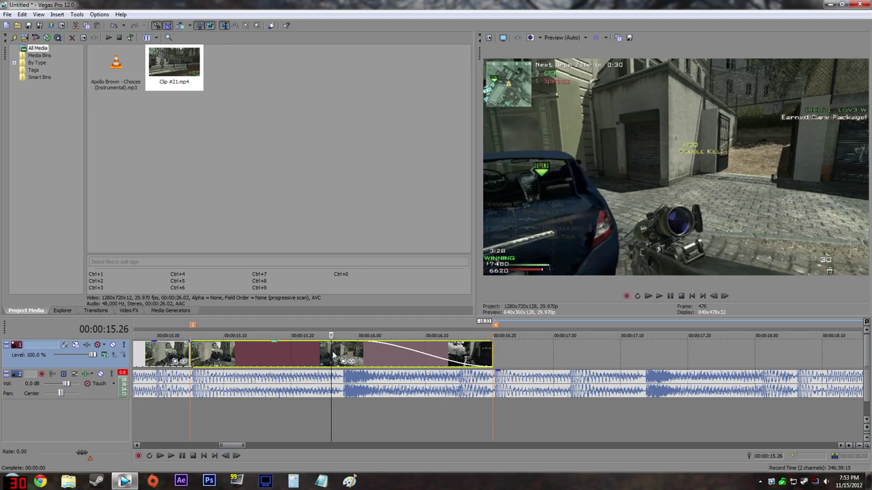
Save the project in the Vegas Projects folder as "tutorial syncing"
key("ctrl+s")
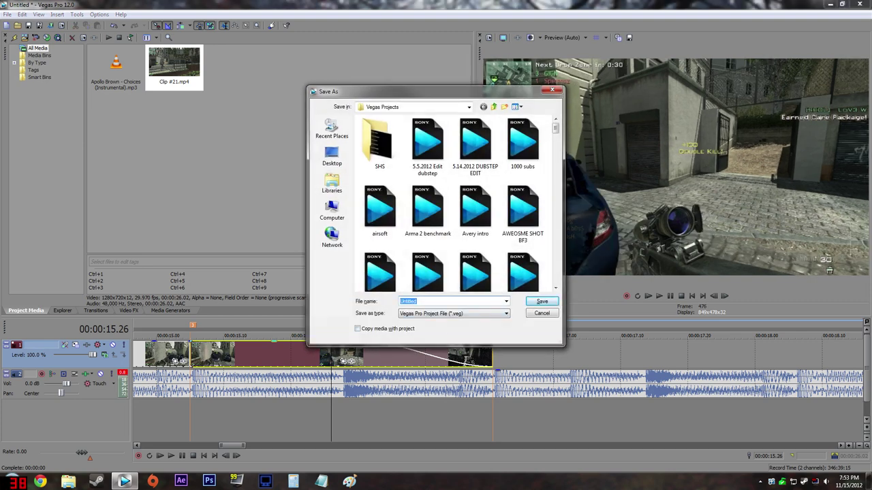
type("tutorial syncing")
key("Return")
Check the frames at the third, second and first markers and the footage just before the first marker
scroll(399, 370, "down", 3)
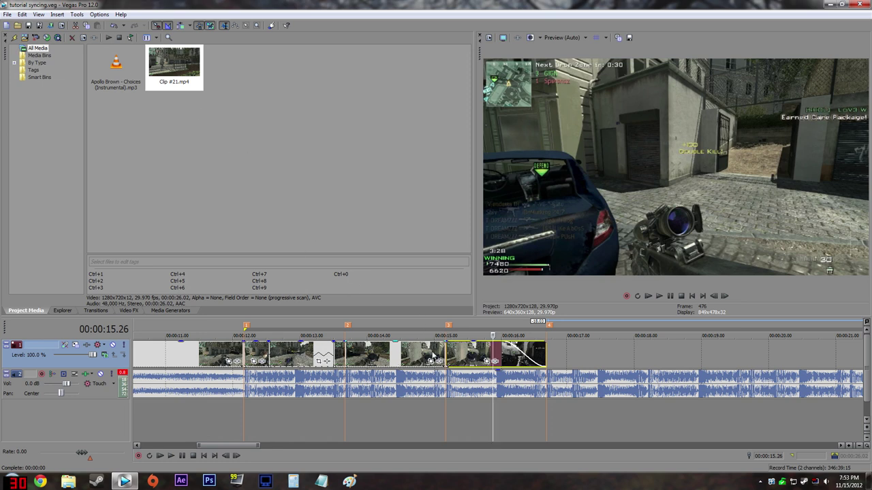
left_click(448, 355)
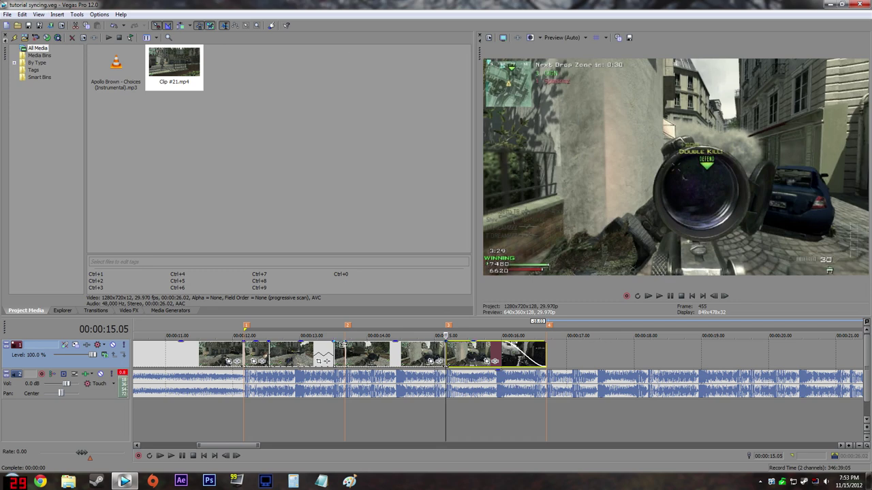
left_click(345, 351)
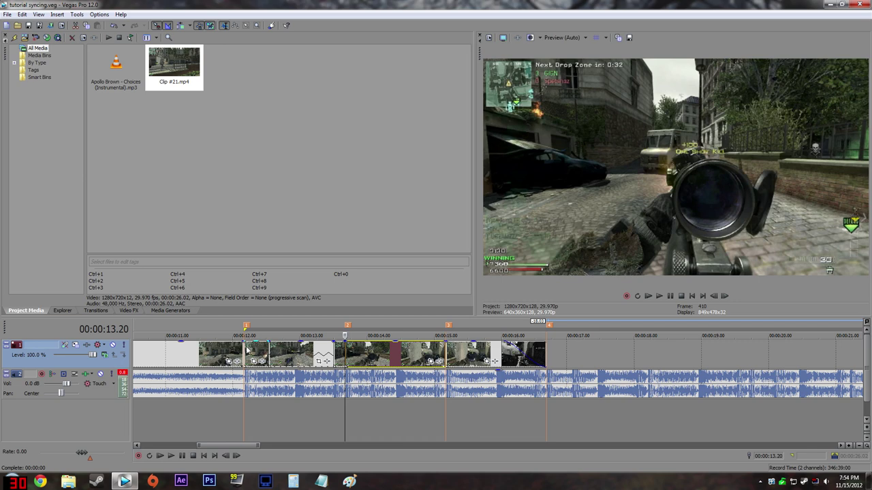
left_click(248, 351)
left_click(233, 352)
left_click(217, 354)
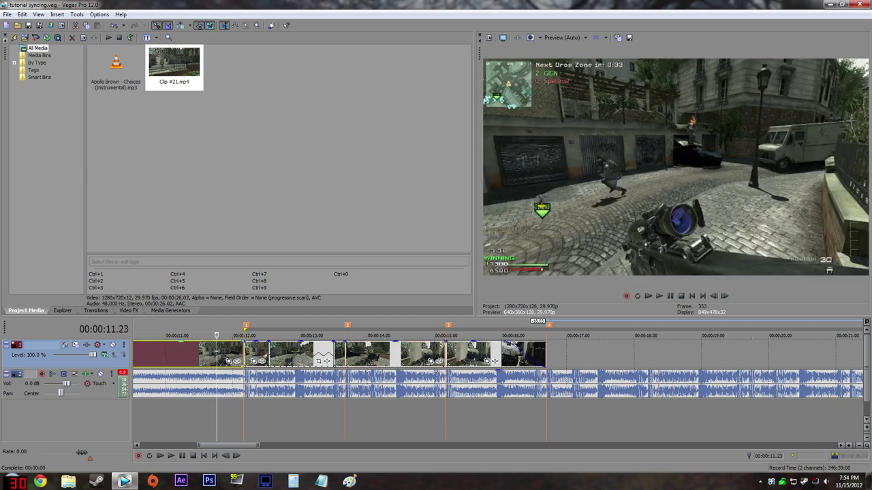
Find the beat between the first and second markers and add a marker there at 00:00:12.27
scroll(218, 354, "up", 4)
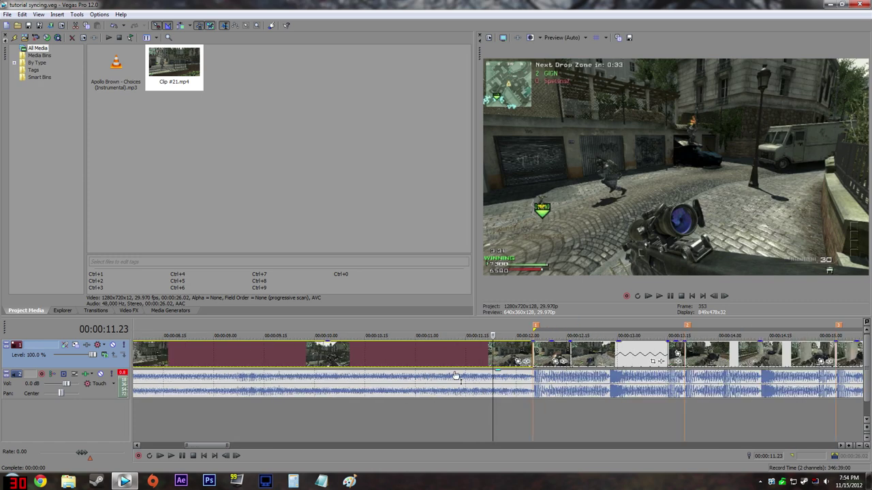
left_click(613, 352)
scroll(489, 356, "up", 3)
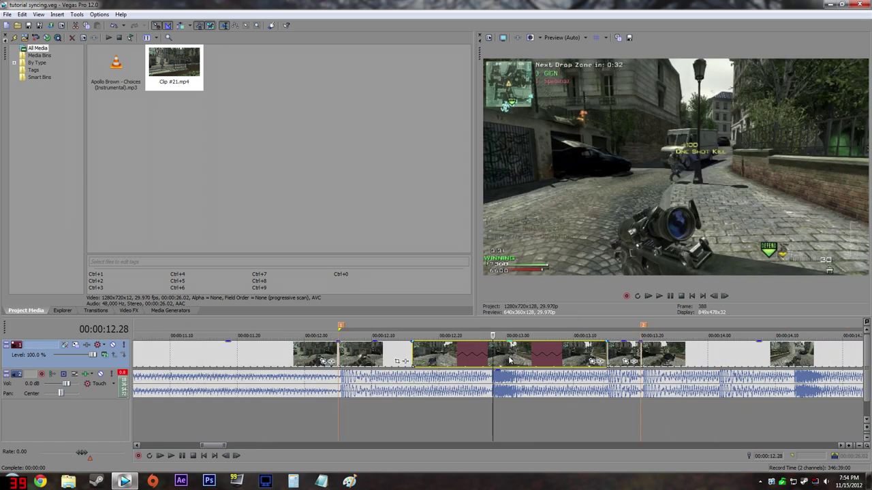
key("Left")
scroll(492, 353, "up", 4)
key("Left")
key("space")
key("space")
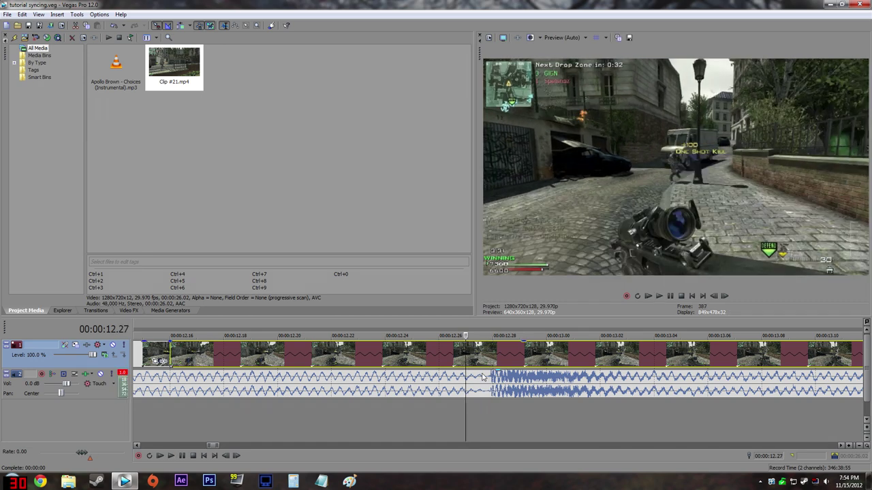
scroll(505, 356, "down", 2)
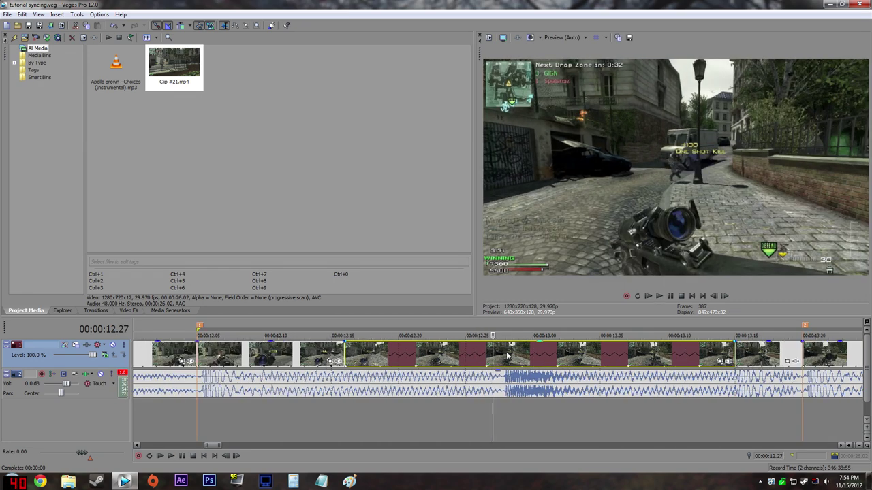
scroll(582, 360, "down", 2)
Add a marker on the beat between the second and third markers at 00:00:14.12
left_click(796, 362)
scroll(777, 363, "down", 1)
scroll(519, 361, "up", 1)
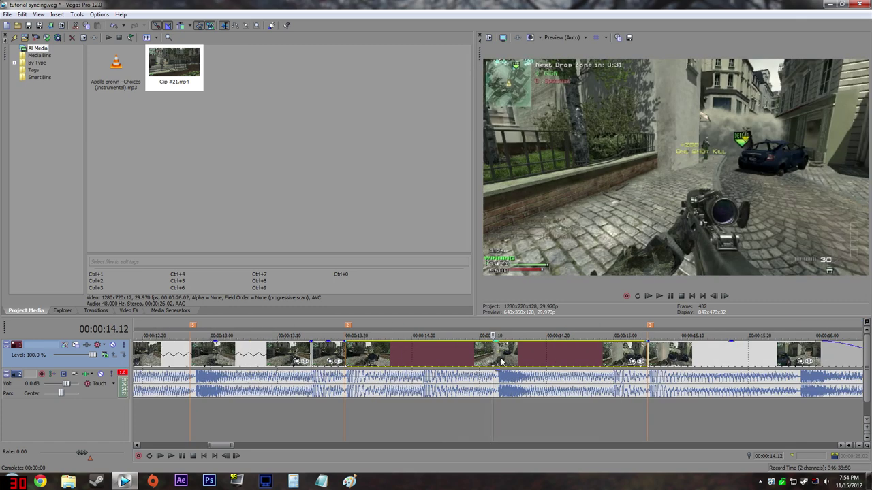
key("Left")
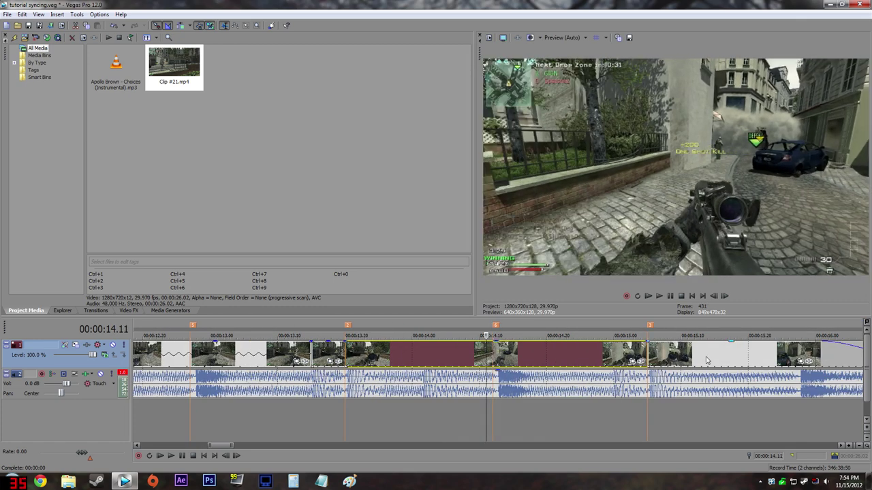
Add a marker on the beat between the third and fourth markers at 00:00:15.27
left_click(798, 358)
key("Left")
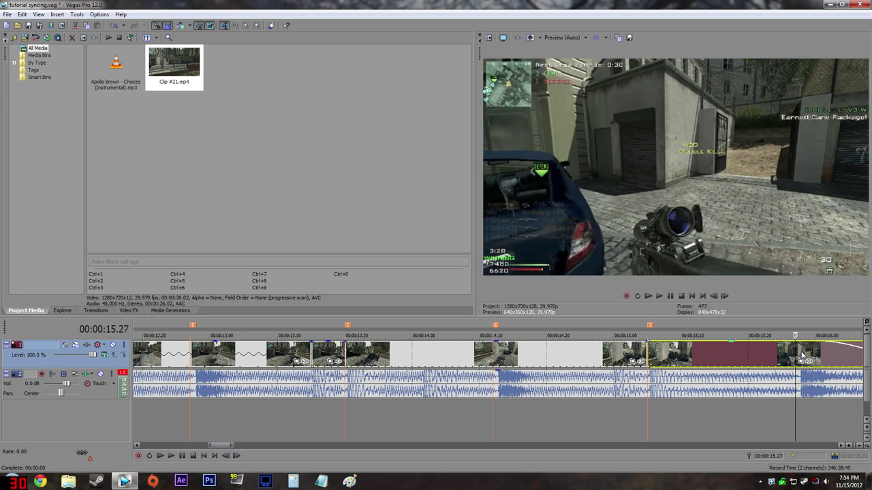
left_click(801, 353)
scroll(779, 354, "down", 3)
scroll(674, 347, "up", 4)
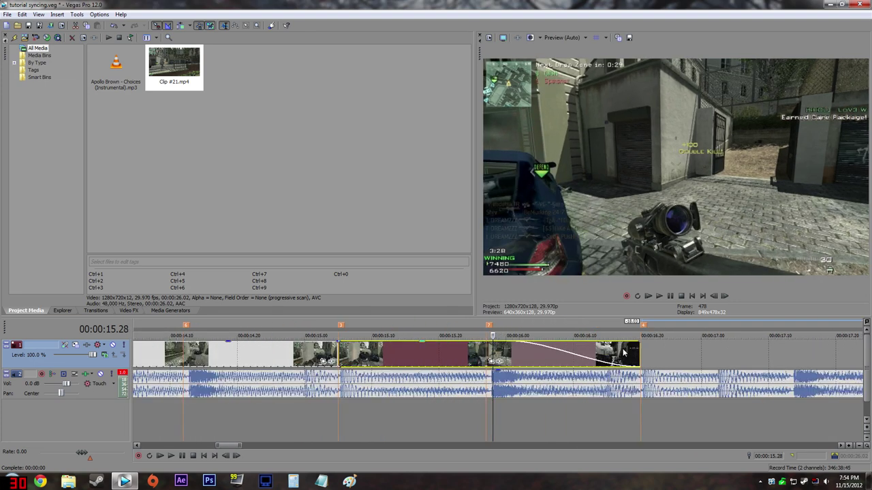
scroll(660, 353, "down", 4)
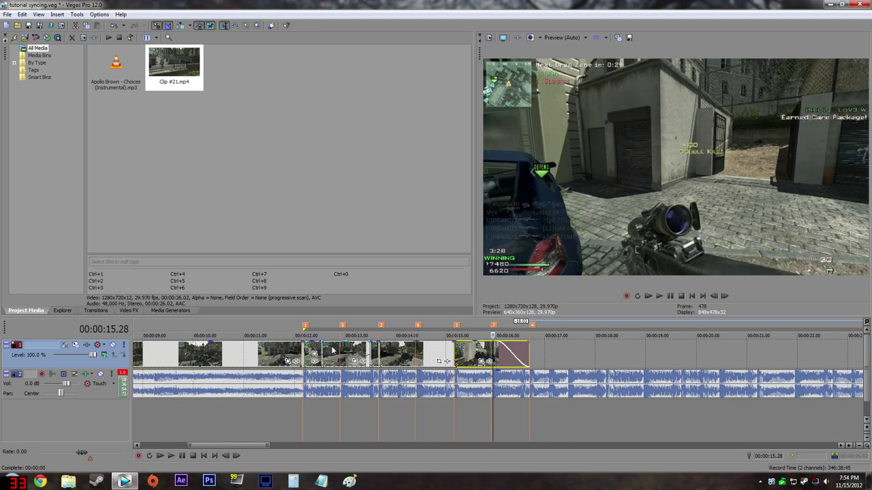
Split the video clip at the in-between marker at 00:00:12.27
left_click(332, 351)
key("Right")
key("Right")
key("Right")
scroll(521, 355, "up", 5)
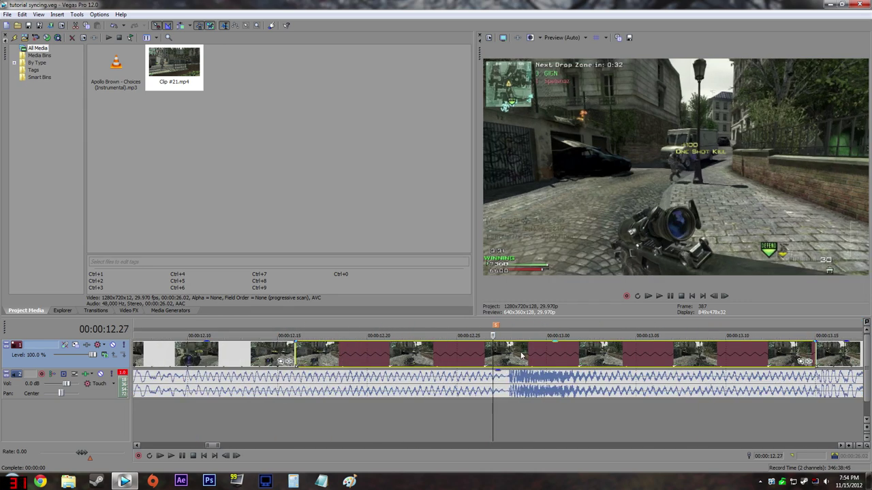
key("s")
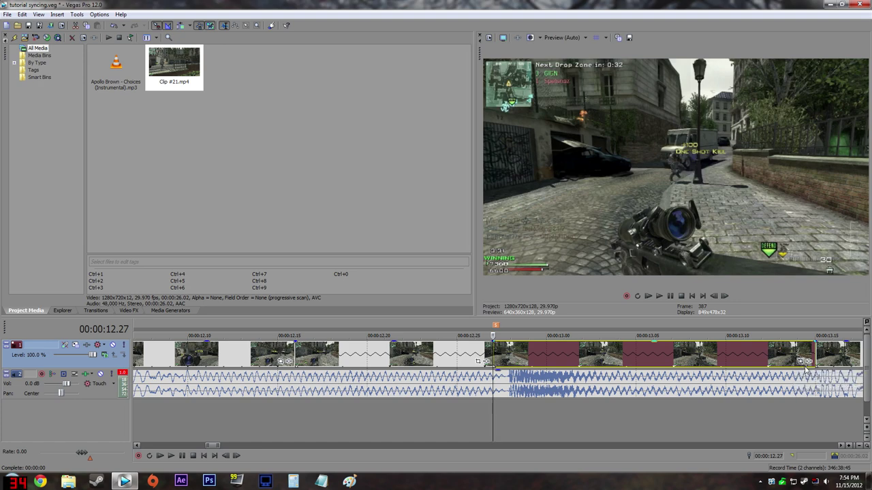
In Event Pan/Crop, shrink the starting frame of the part after the split to about 1,078 x 607 and rotate it about 5.8 degrees
left_click(483, 361)
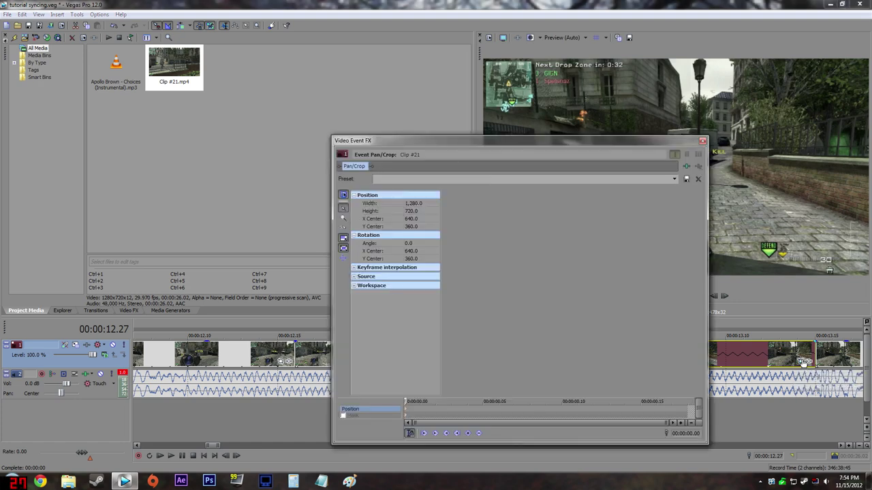
left_click_drag(540, 145, 295, 147)
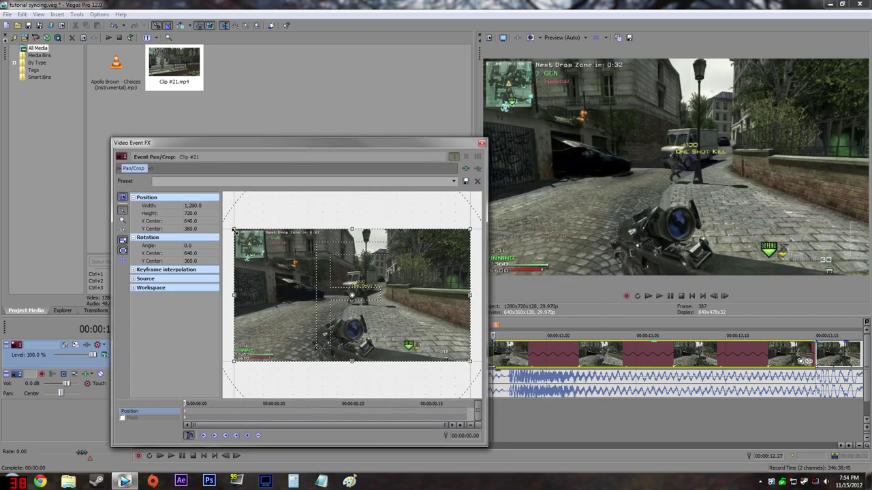
left_click_drag(232, 230, 322, 275)
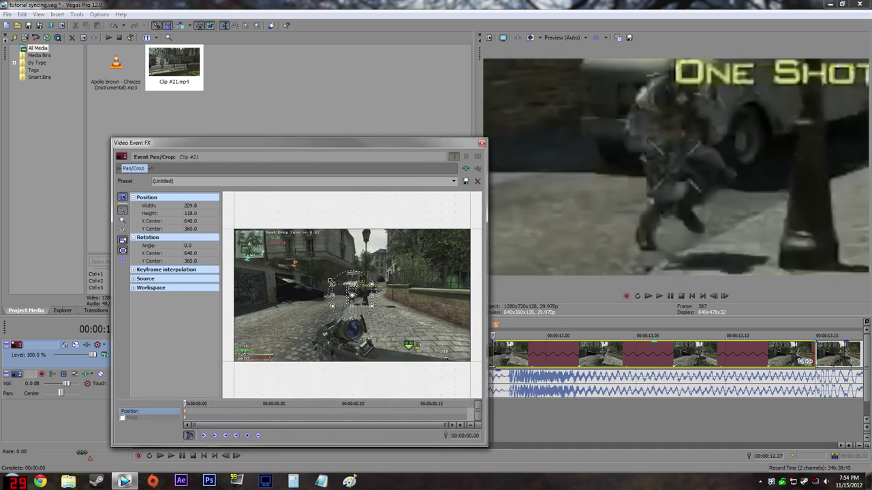
key("ctrl+z")
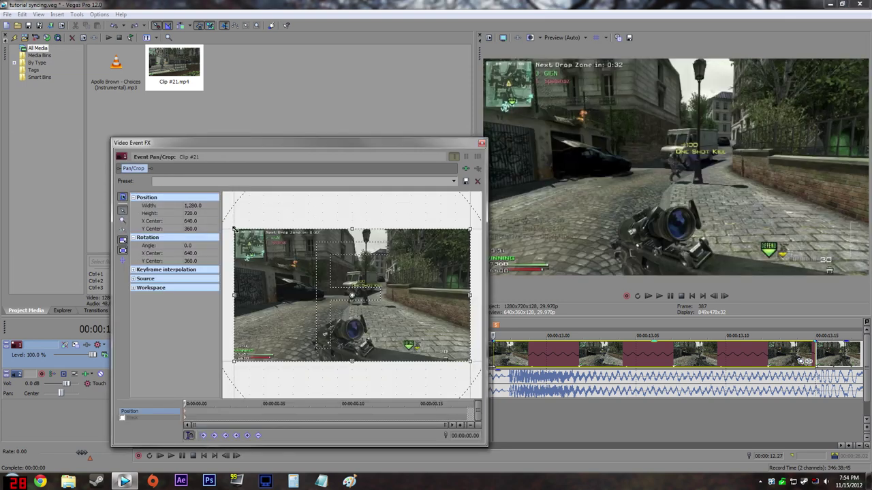
left_click_drag(233, 229, 265, 226)
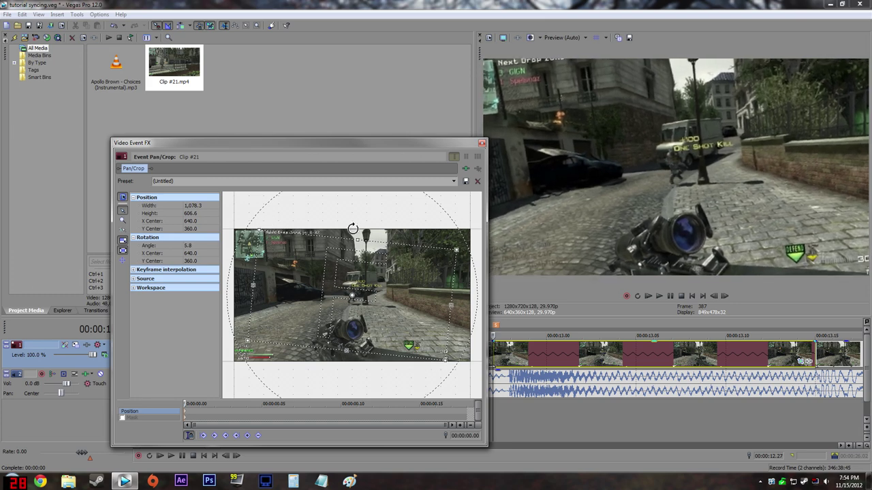
Sync the pan/crop cursor to the timeline and restore the full frame at 00:00:00.10 to complete the screen pump
left_click(189, 436)
left_click_drag(183, 403, 342, 396)
right_click(360, 293)
left_click(376, 304)
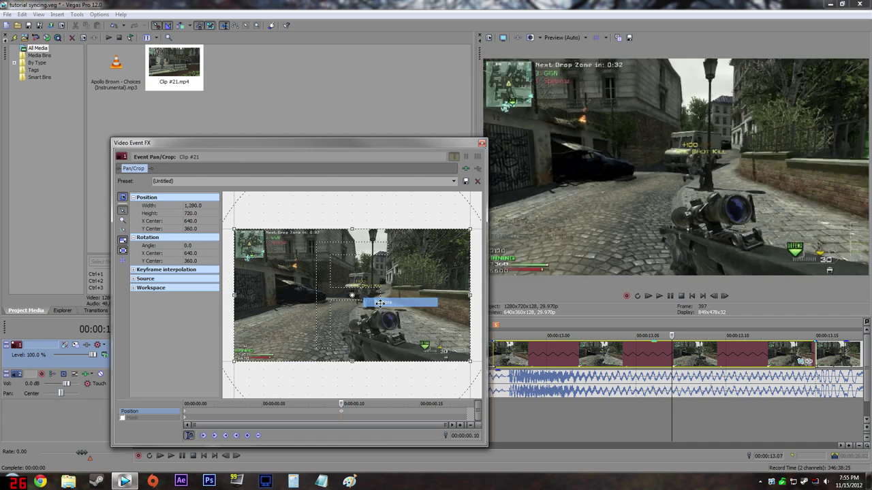
left_click(481, 143)
Play back the footage from just before the first marker to check the screen pump against the beat
left_click(421, 355)
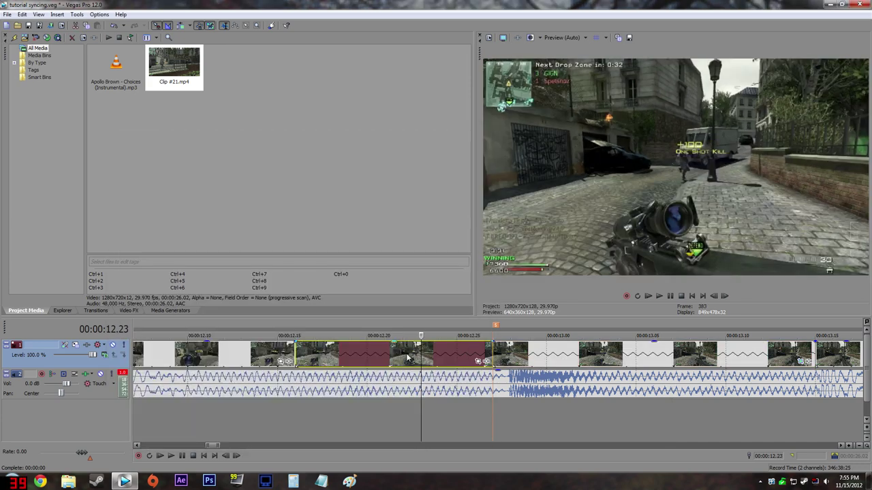
scroll(382, 359, "down", 2)
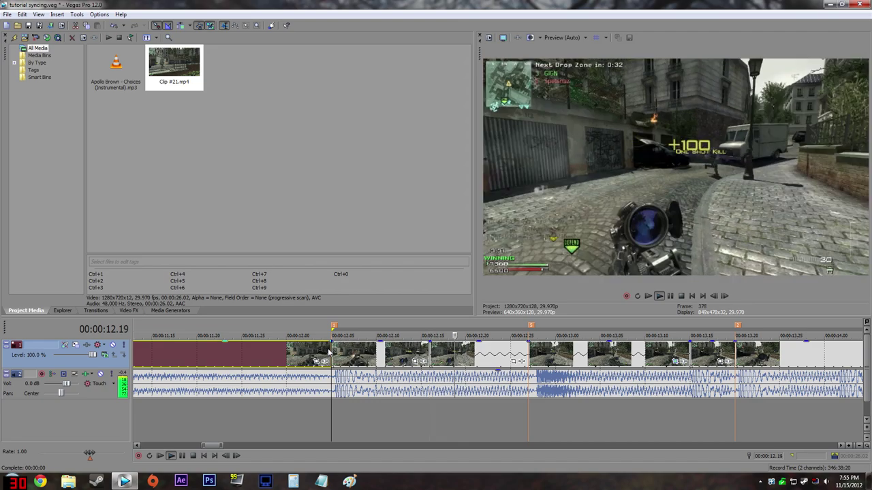
key("space")
left_click(305, 354)
key("space")
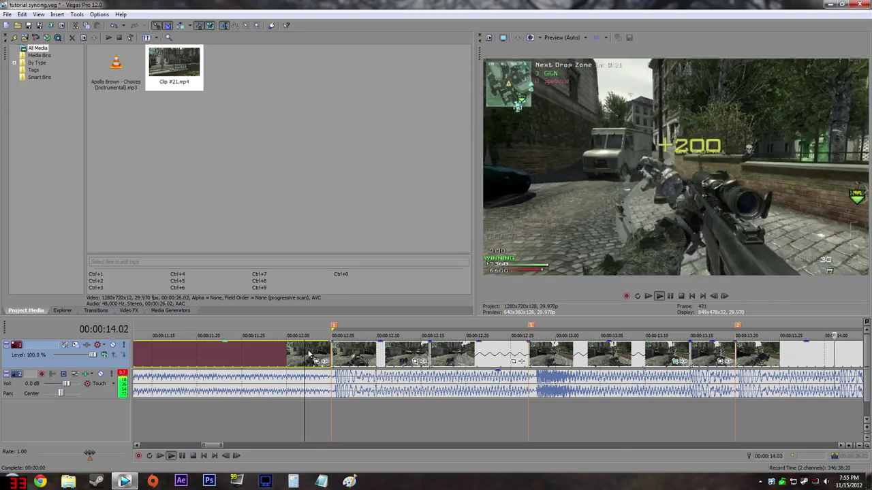
key("space")
Save the pan/crop settings of the part at 00:00:12.27 as a preset named "screen pump 13"
left_click(525, 351)
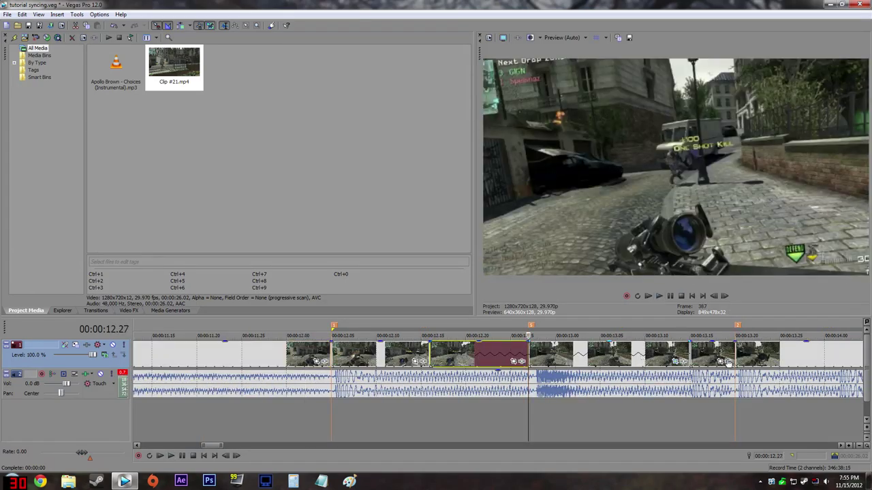
left_click(674, 362)
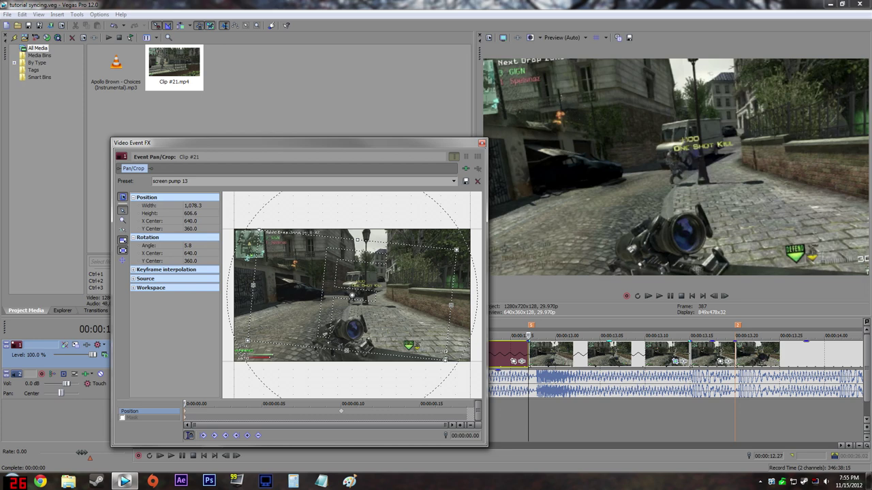
left_click(482, 143)
scroll(730, 352, "down", 1)
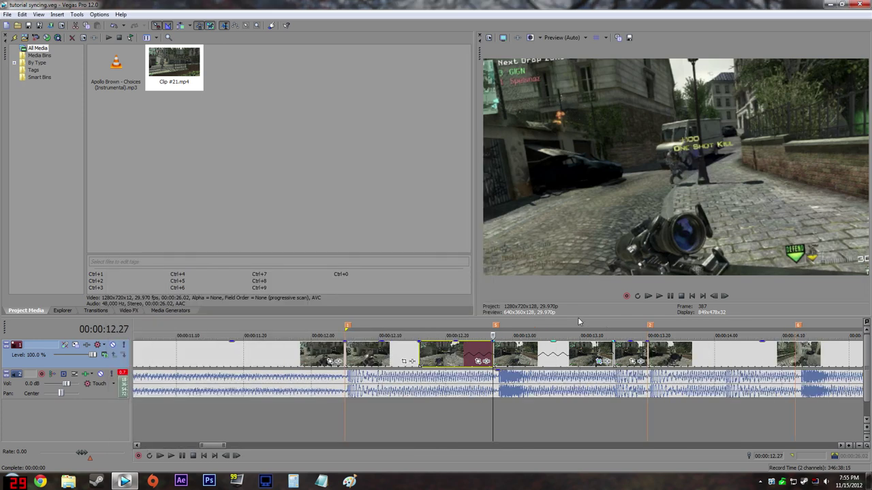
Split the video clip at the marker at 00:00:14.12
left_click(799, 356)
scroll(699, 350, "down", 3)
scroll(640, 350, "up", 4)
key("s")
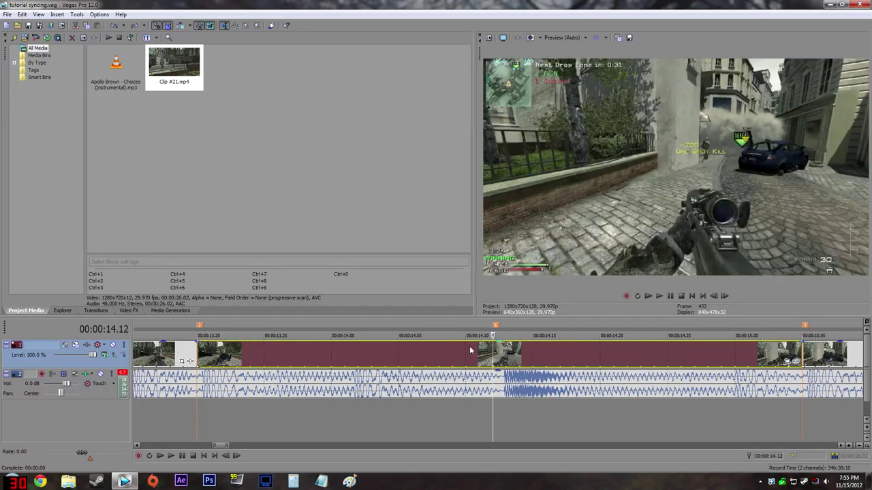
Apply the "screen pump 13" pan/crop preset to the part after 00:00:14.12 and rotate its frame to about -6.4 degrees
left_click(788, 361)
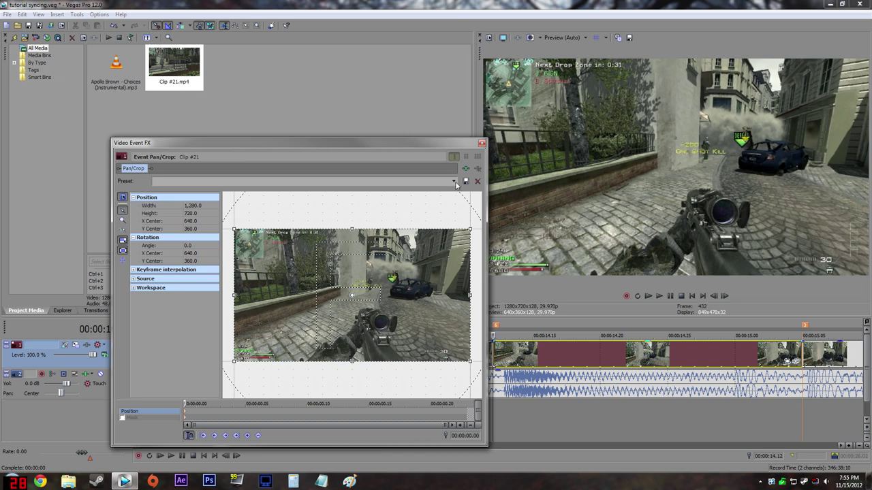
left_click(454, 182)
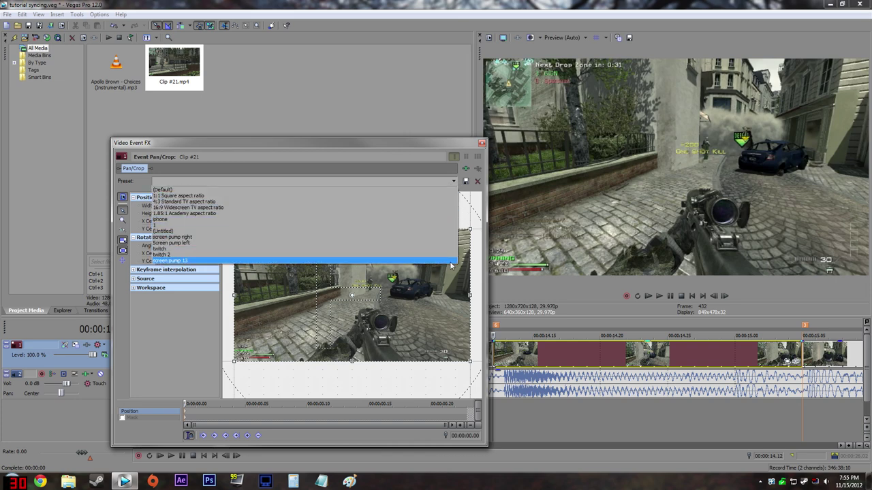
left_click(419, 261)
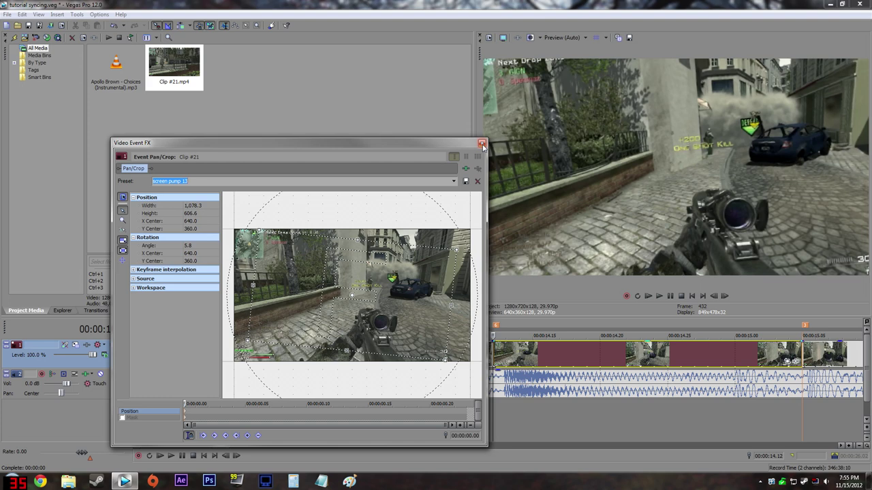
left_click_drag(412, 225, 435, 206)
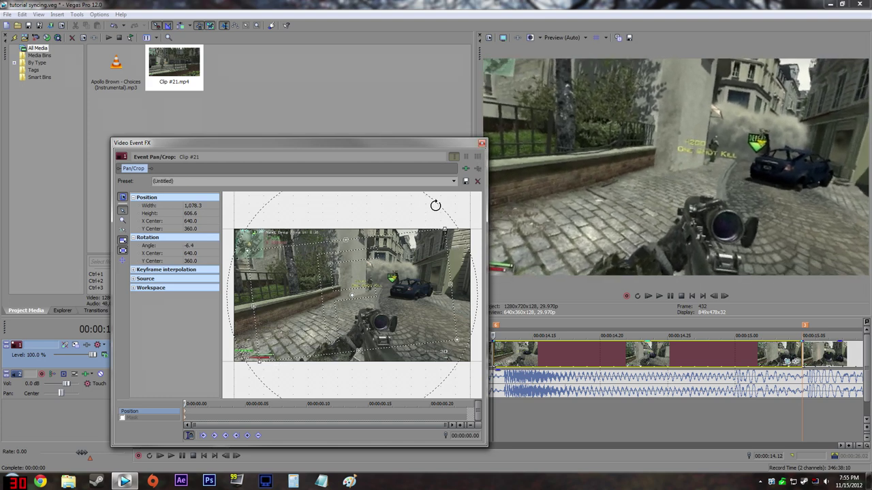
Restore the full pan/crop frame at 00:00:00.10 in the part after the 00:00:14.12 marker
left_click_drag(194, 402, 311, 393)
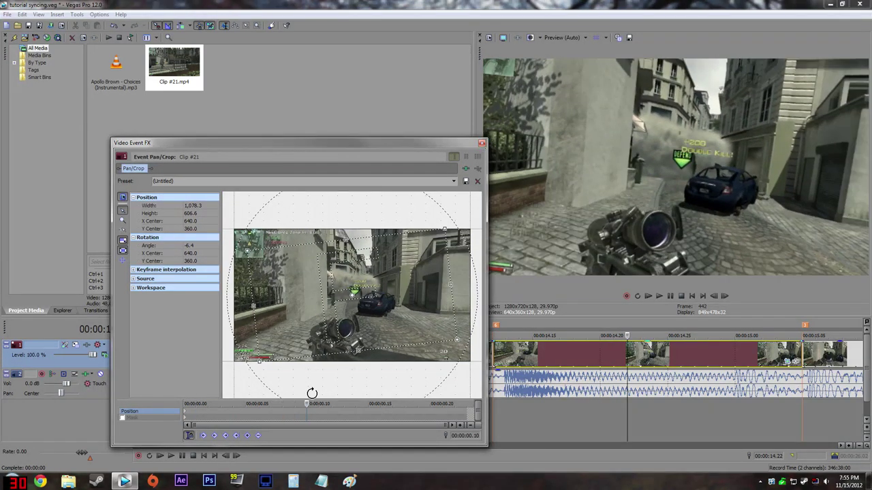
right_click(312, 293)
left_click(356, 302)
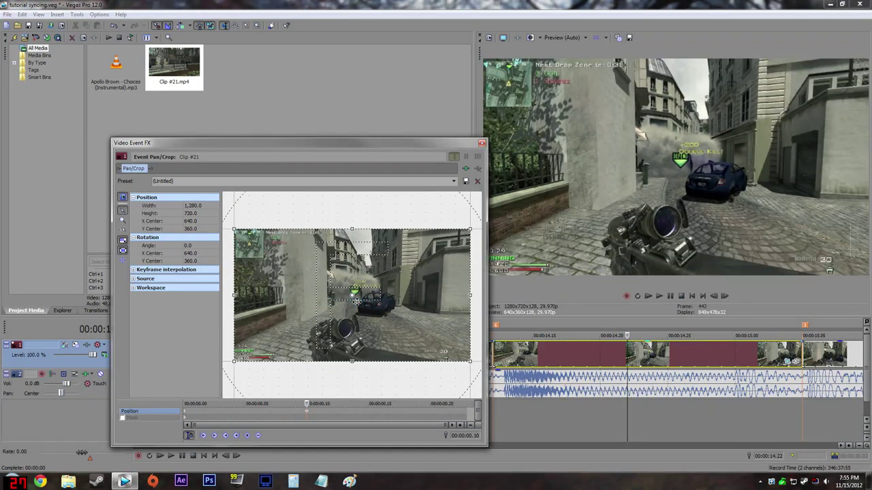
left_click(482, 143)
Save the project and split the video clip at the marker at 00:00:15.27
scroll(541, 349, "down", 4)
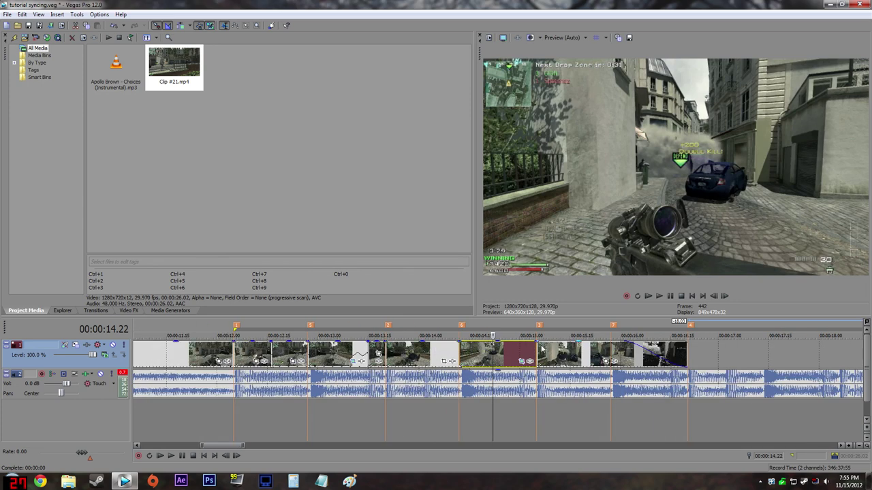
left_click(608, 348)
scroll(613, 349, "down", 2)
key("ctrl+s")
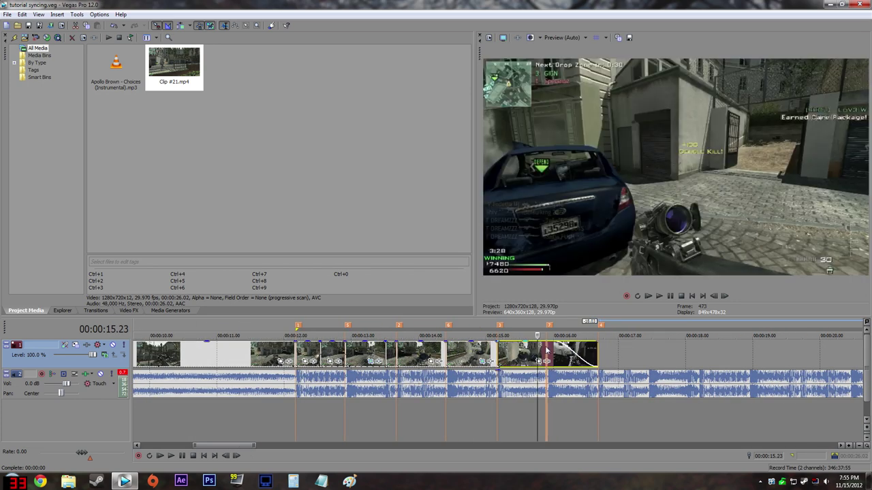
scroll(545, 350, "up", 5)
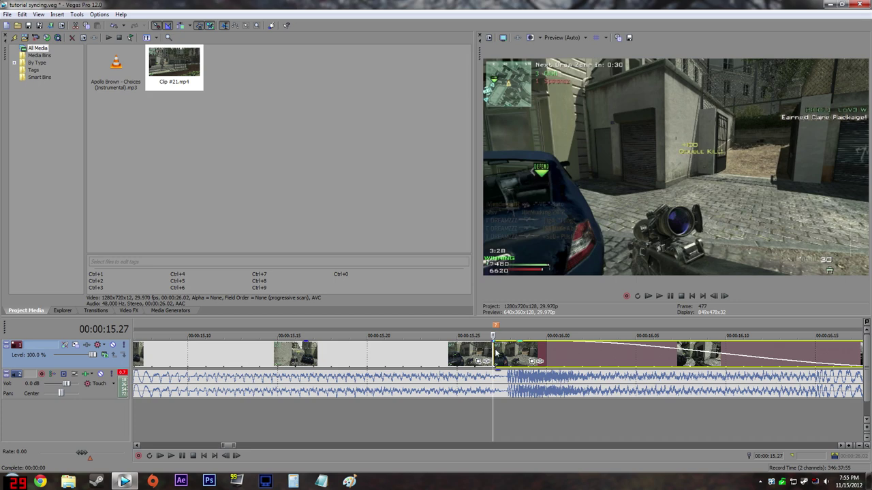
Apply the "screen pump 13" preset to the part after 00:00:15.27 and restore its full frame at 00:00:00.10
left_click(533, 362)
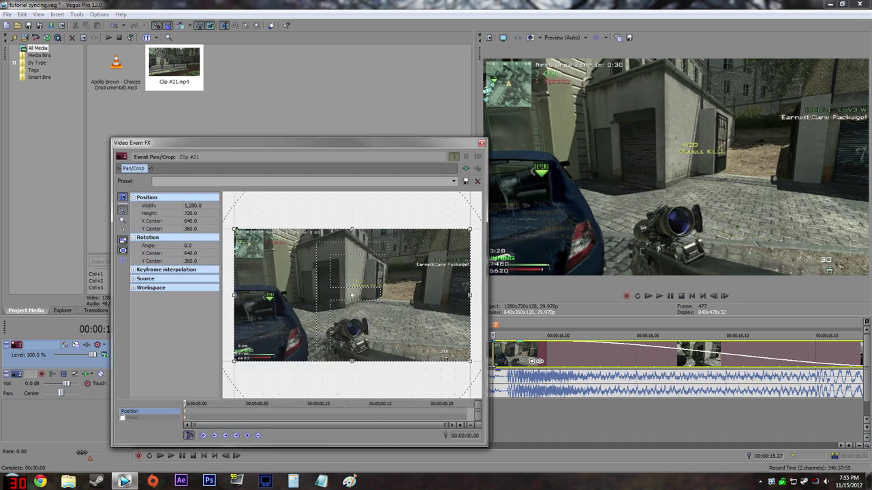
left_click(453, 182)
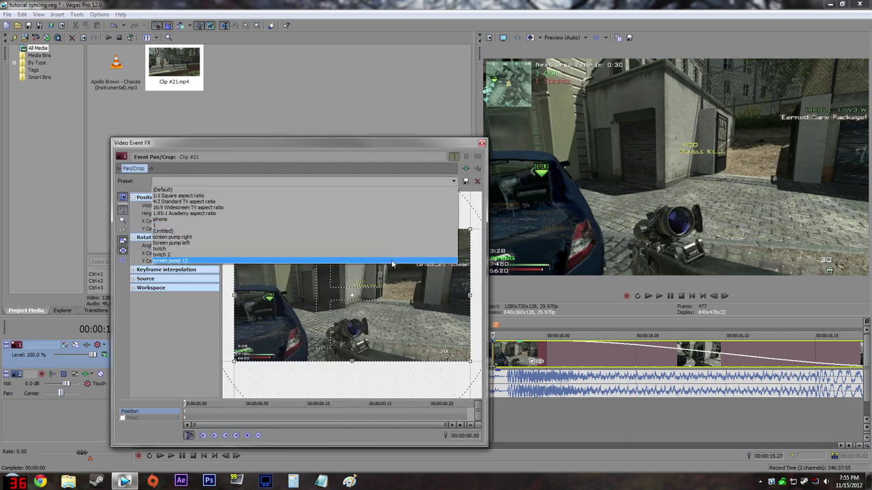
left_click(398, 258)
left_click_drag(193, 405, 311, 405)
right_click(326, 318)
left_click(354, 330)
left_click(482, 144)
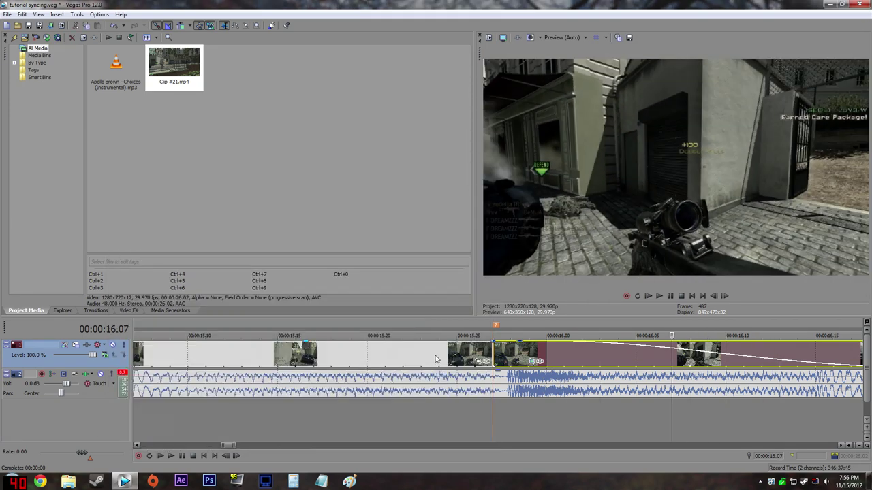
Play back the synced sequence from before the first marker to check all the screen pumps
scroll(429, 363, "down", 3)
left_click(341, 359)
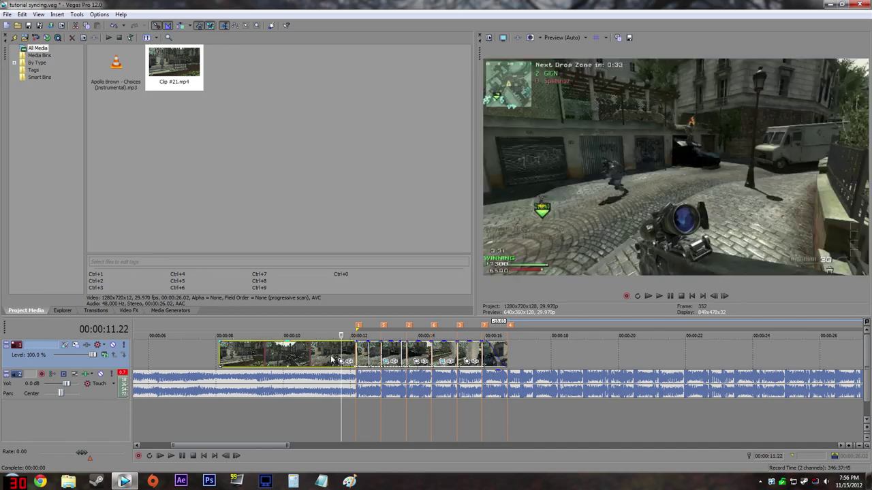
left_click(325, 359)
key("space")
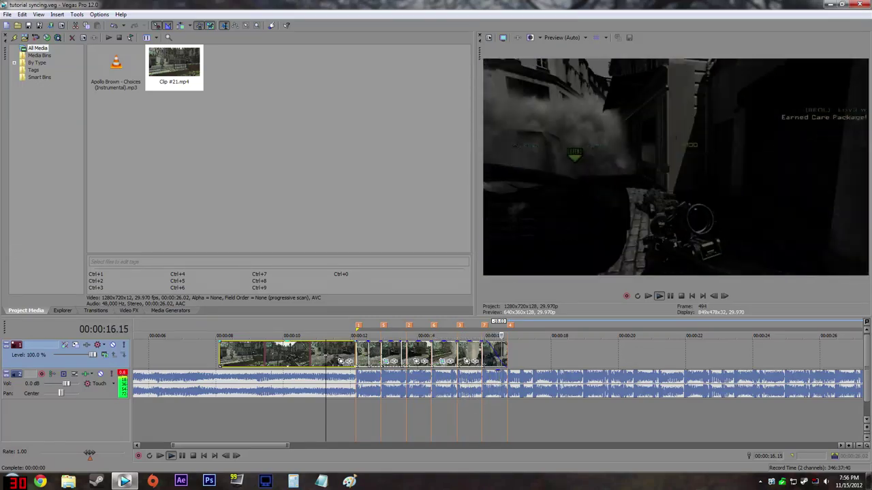
key("space")
Split the music at the end of the video clip and delete the remaining music
left_click(508, 379)
key("s")
left_click(560, 386)
key("Delete")
Fade out the end of the music and play back the ending to check it
mouse_move(508, 373)
left_mouse_down()
mouse_move(516, 373)
mouse_move(493, 373)
left_mouse_up()
key("space")
left_click(482, 382)
key("space")
key("space")
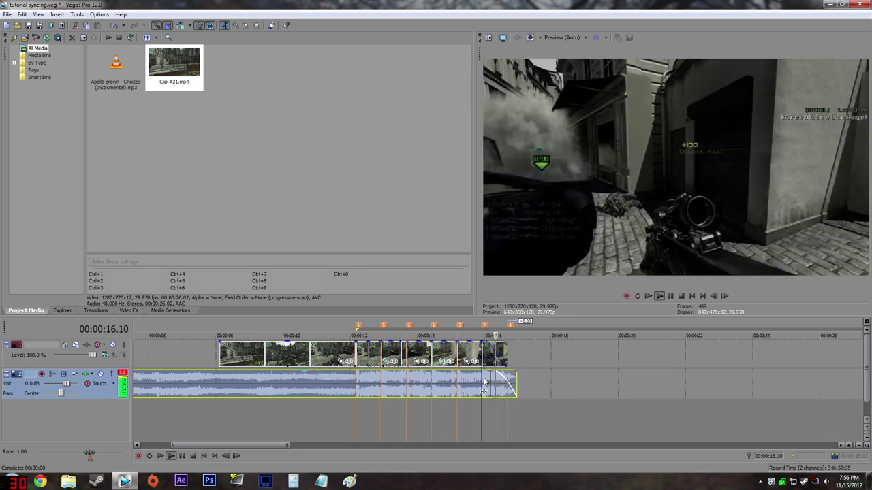
key("space")
Place the 50 Cal.mp3 sound on a new audio track at the first marker, 00:00:12.05
left_click(358, 405)
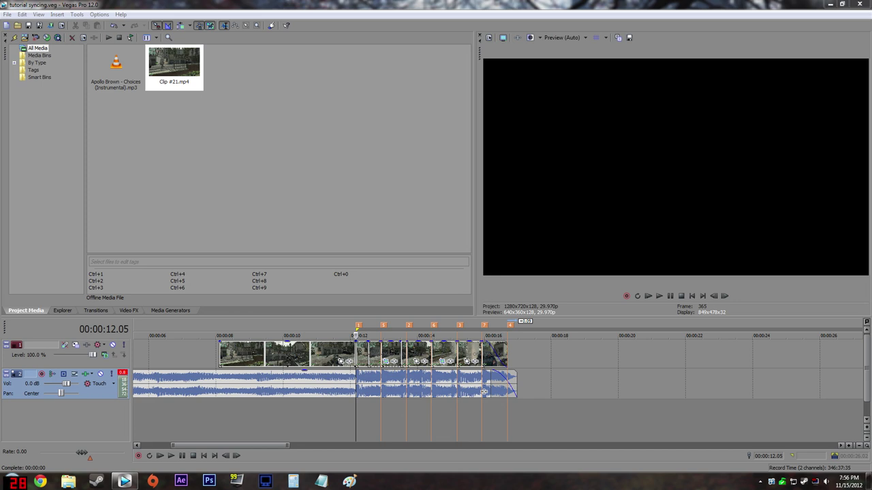
left_click_drag(36, 296, 352, 412)
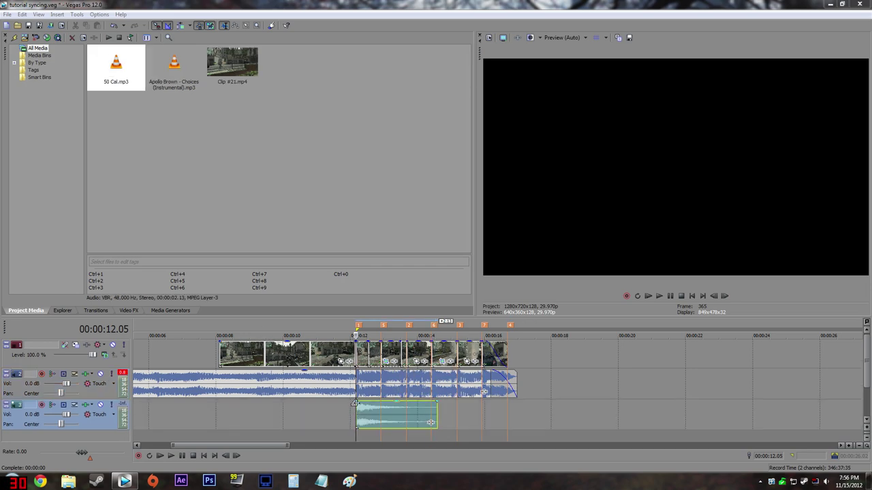
Play back the 50 Cal.mp3 gunshot and trim its end so it is 00:00:01.10 long
scroll(361, 422, "up", 2)
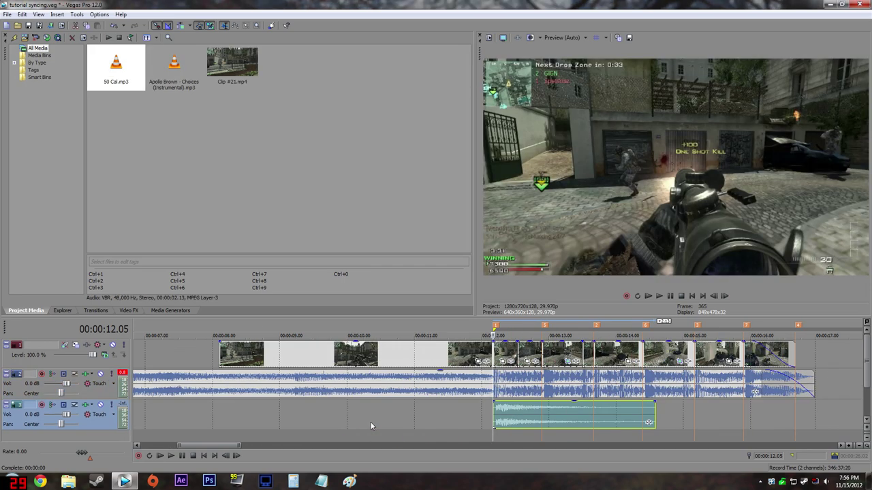
key("space")
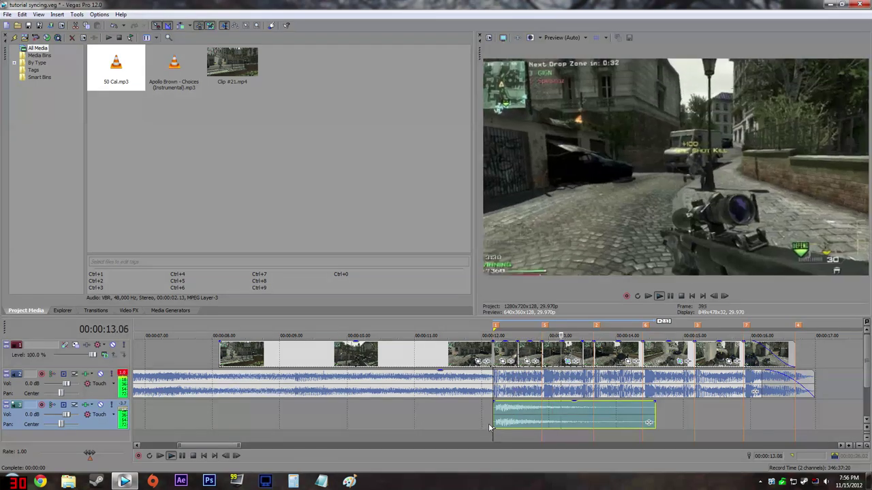
key("space")
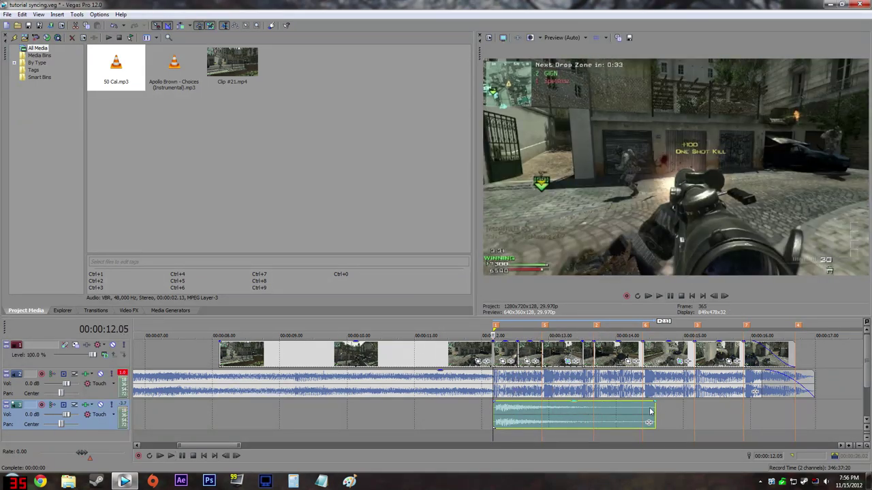
left_click_drag(648, 422, 574, 423)
left_click(544, 416)
left_click(493, 414)
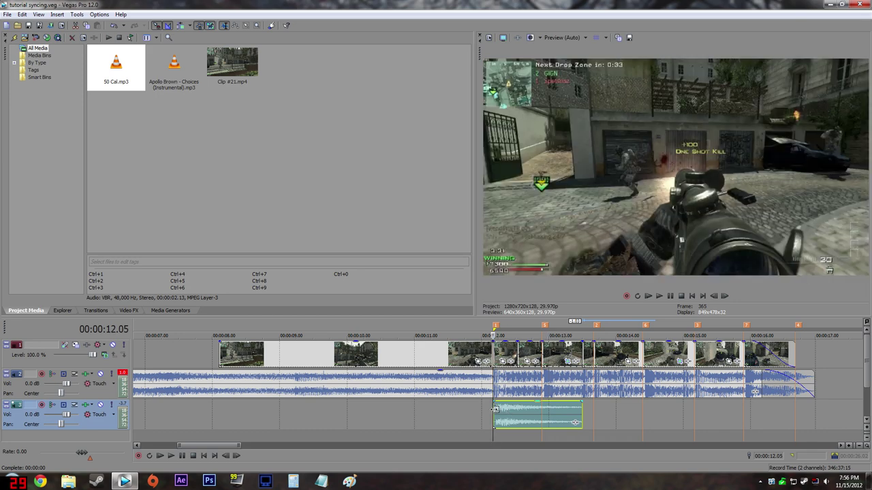
left_click(312, 384)
left_click(447, 387)
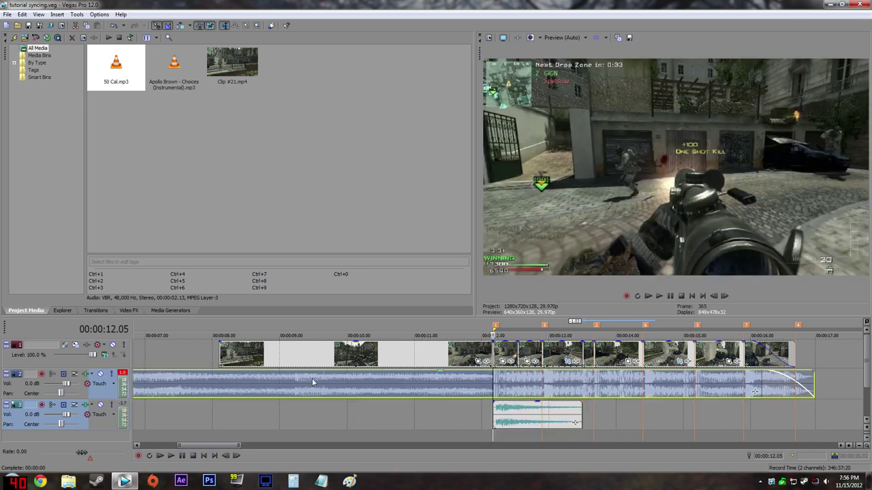
left_click(412, 413)
right_click(412, 417)
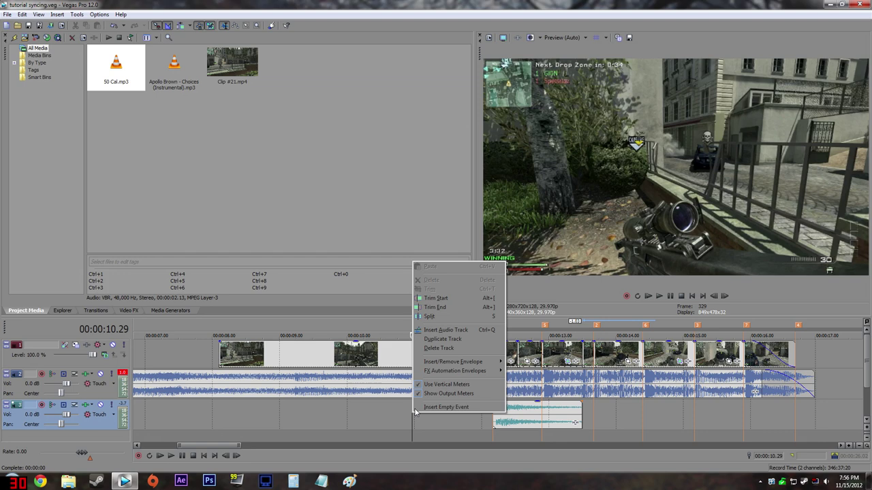
left_click(395, 411)
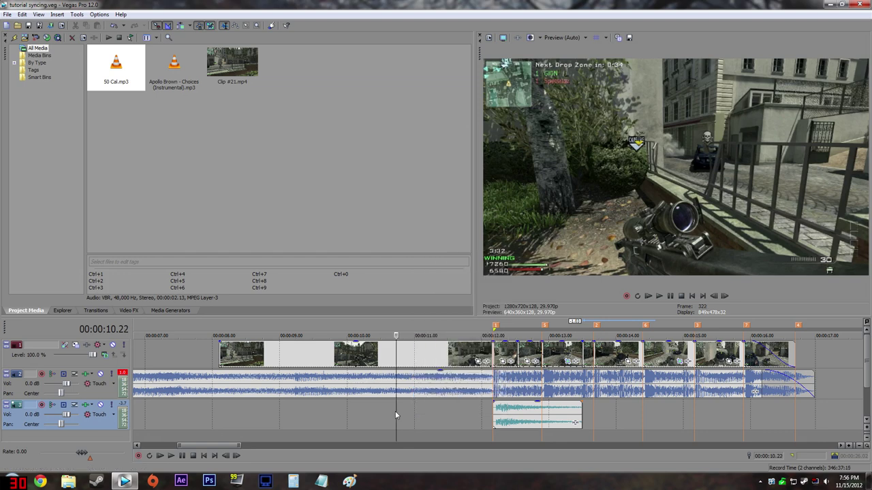
left_click(395, 411)
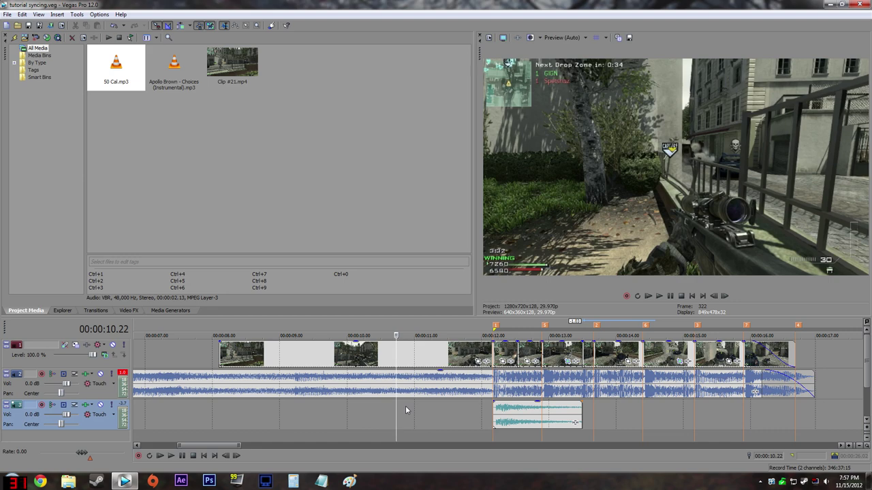
Lower the gunshot track's volume to -5.0 dB and play back from the first marker to check it
left_click(495, 412)
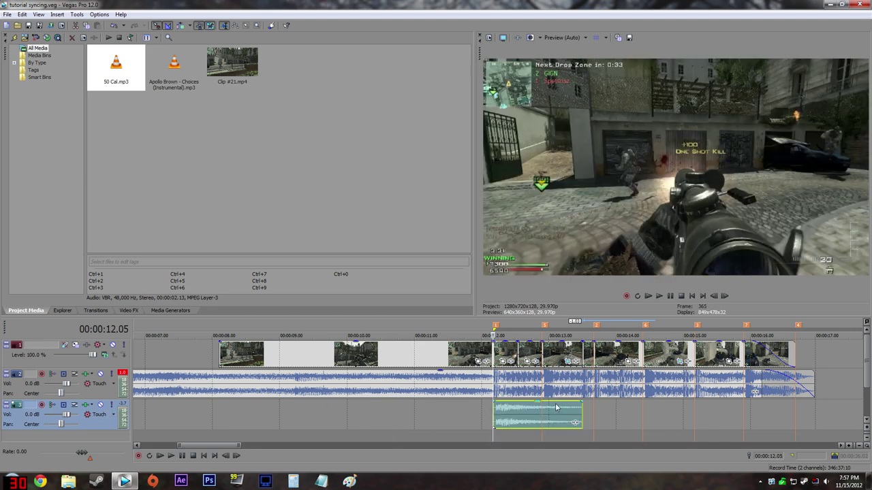
key("space")
key("space")
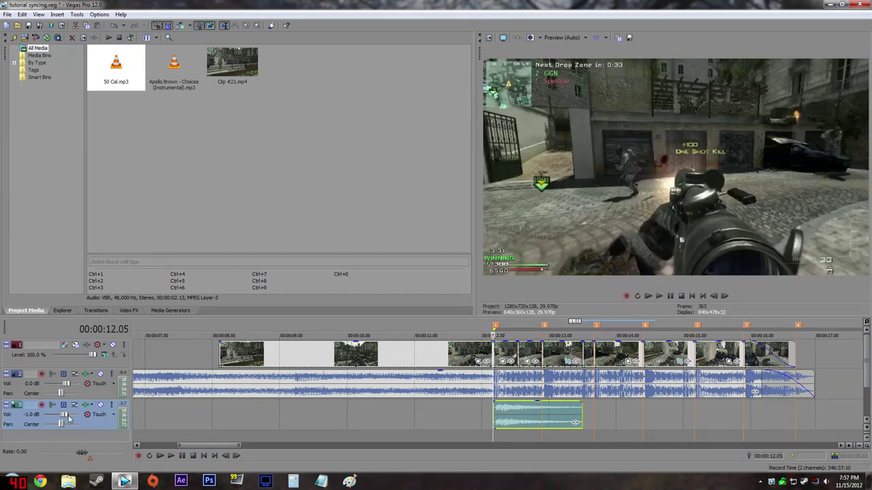
left_click_drag(66, 414, 49, 420)
scroll(59, 418, "down", 1)
scroll(59, 417, "up", 1)
key("space")
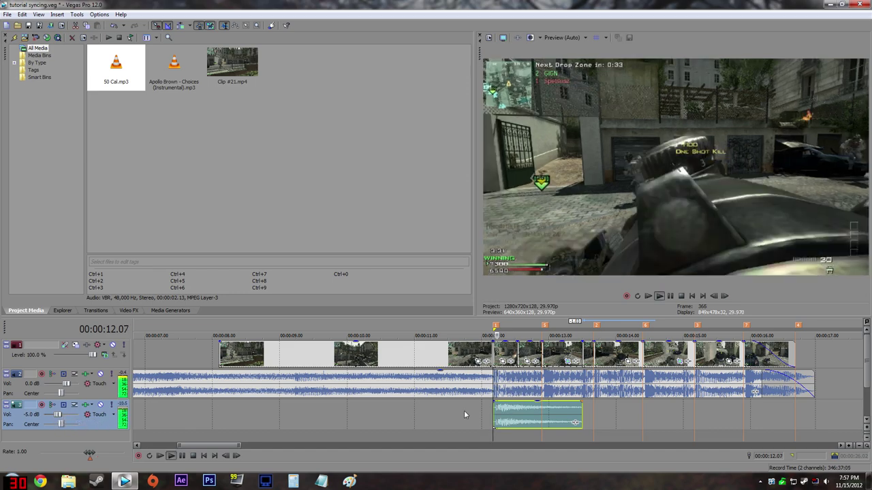
key("space")
Paste copies of the shortened gunshot at markers 2 and 3, 00:00:13.20 and 00:00:15.05
left_click(511, 407)
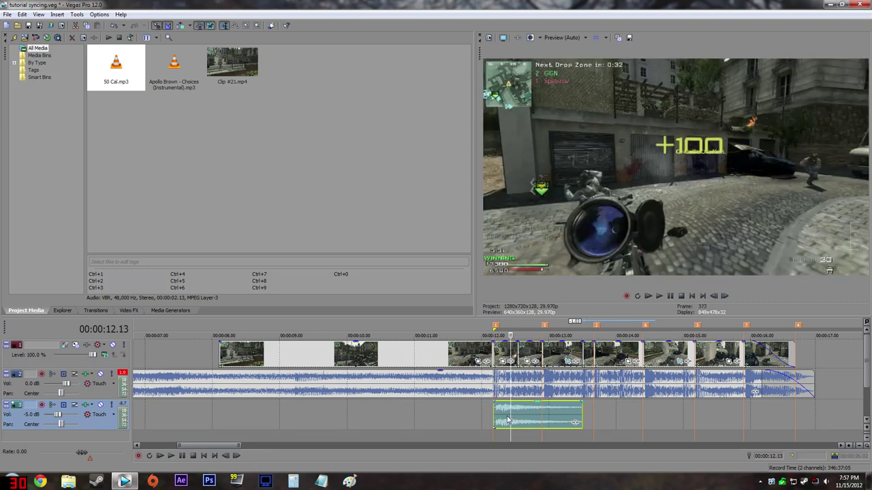
left_click(546, 416)
left_click(543, 416)
key("space")
key("space")
left_click(598, 411)
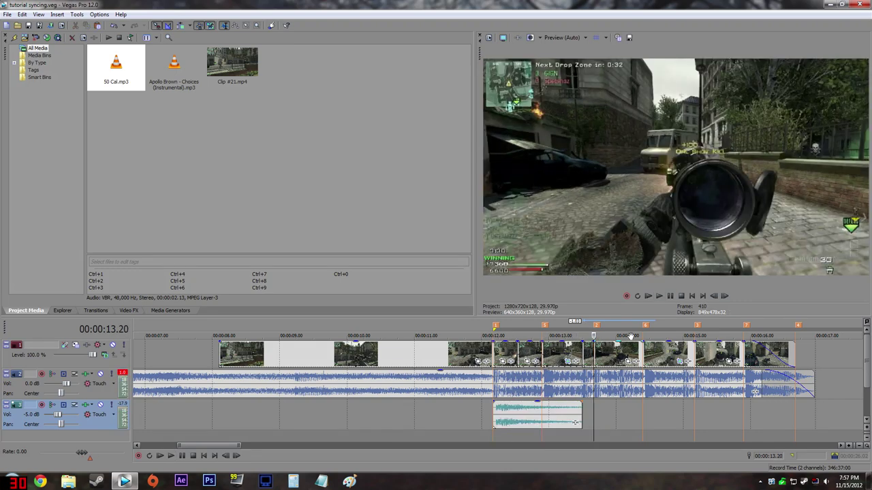
key("ctrl+v")
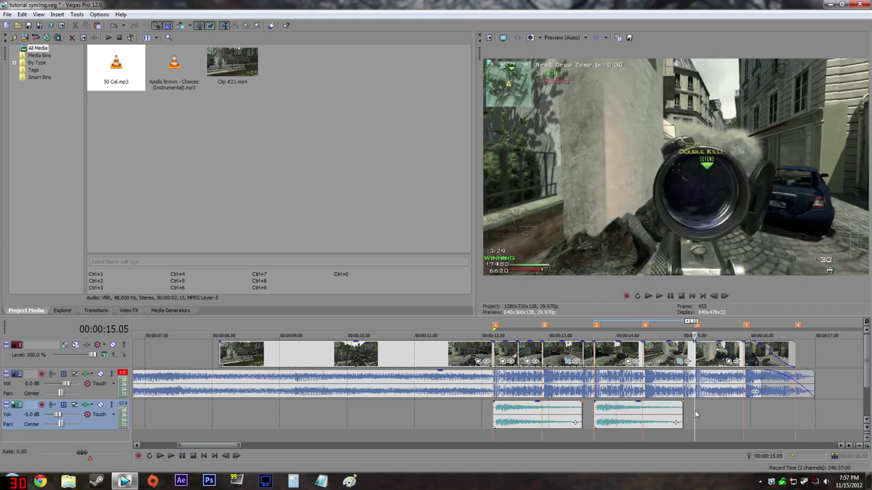
key("ctrl+v")
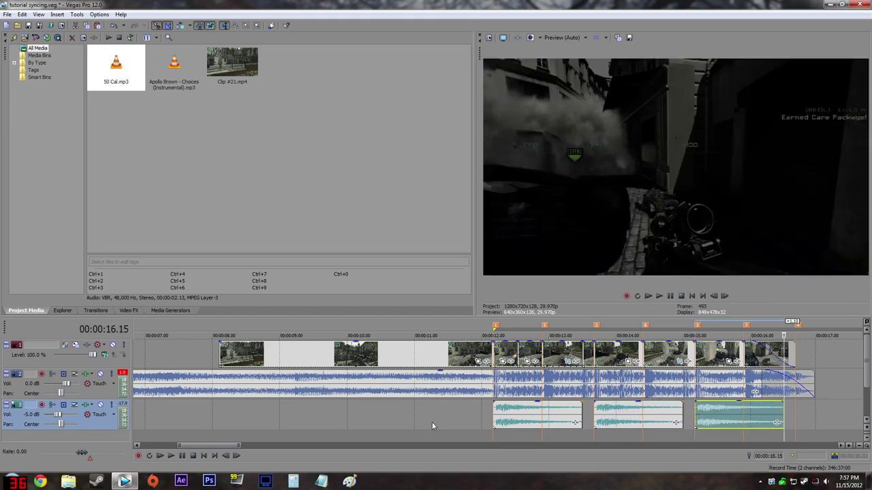
Play back the sequence from 00:00:11.08 to check the three gunshots against the kills
left_click(432, 422)
key("space")
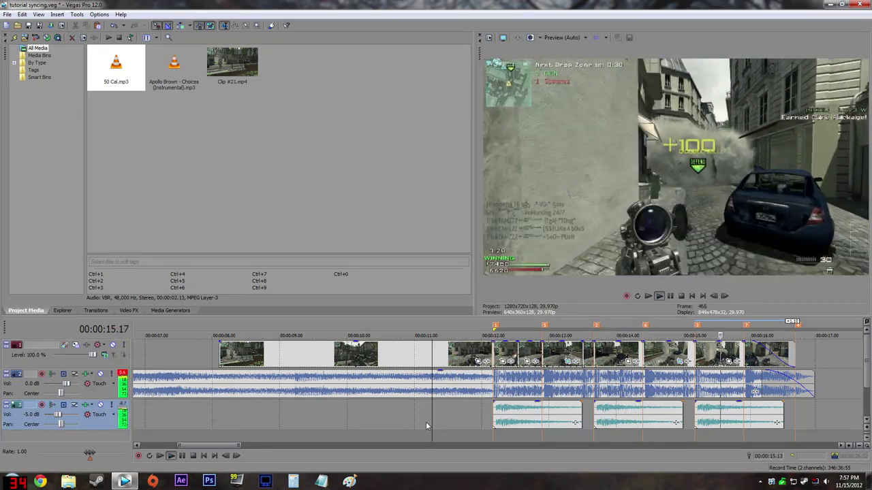
key("space")
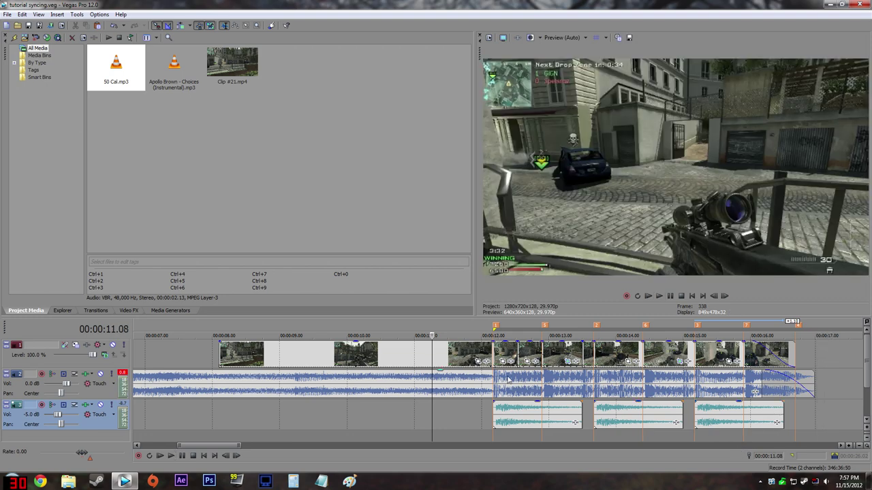
Paste another copy of the gunshot before the first marker and move it directly against the first gunshot
left_click(516, 421)
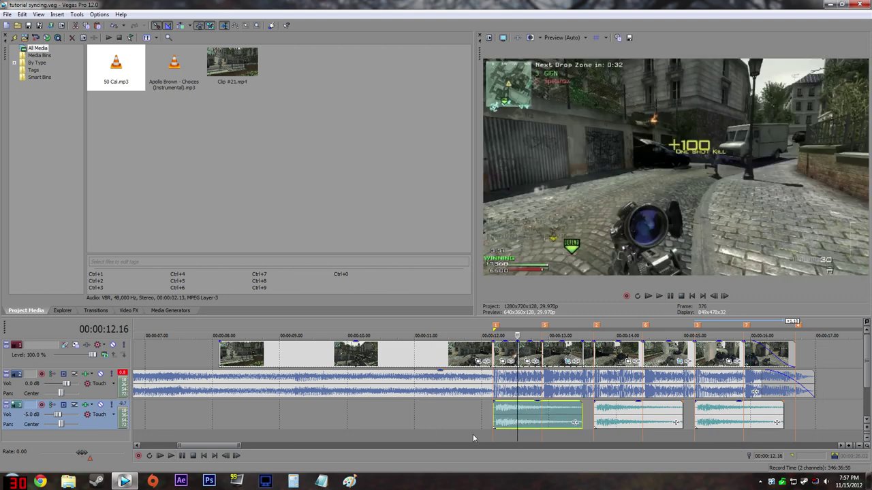
left_click(509, 414)
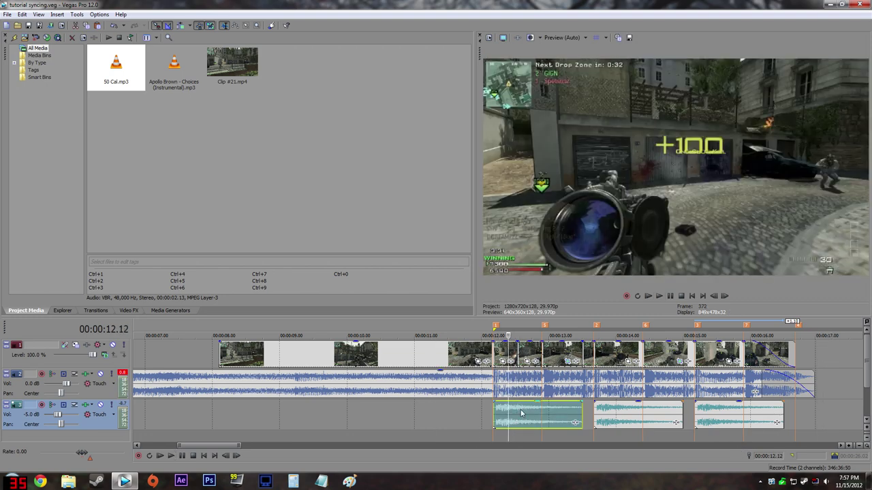
left_click(526, 414)
left_click(378, 418)
key("ctrl+v")
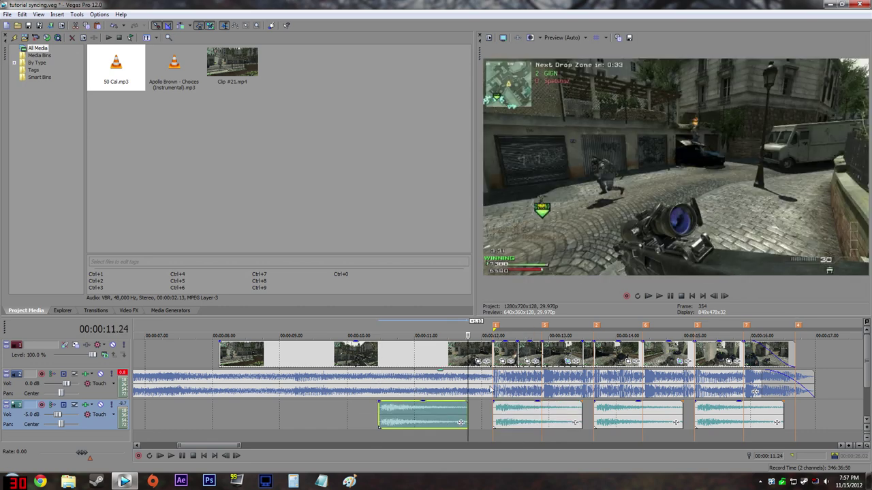
left_click_drag(431, 423, 457, 418)
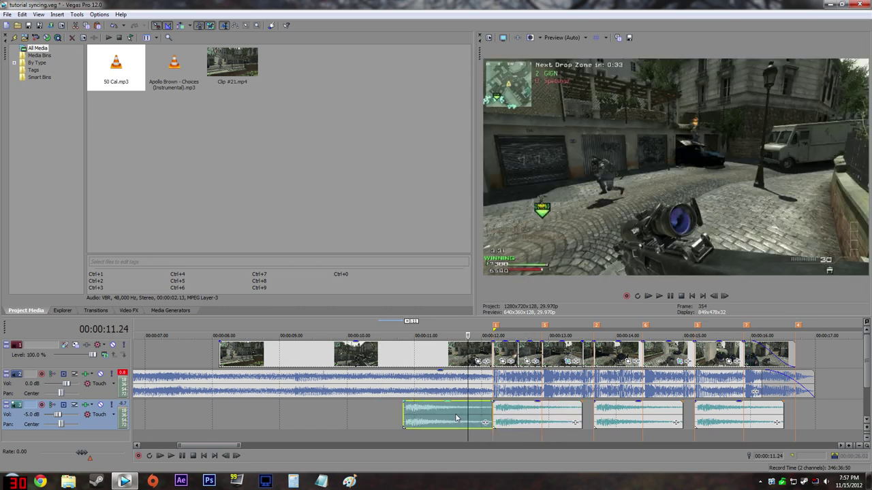
Reverse the gunshot copy in front of the first marker and play back its transition into the first gunshot
right_click(457, 418)
left_click(496, 305)
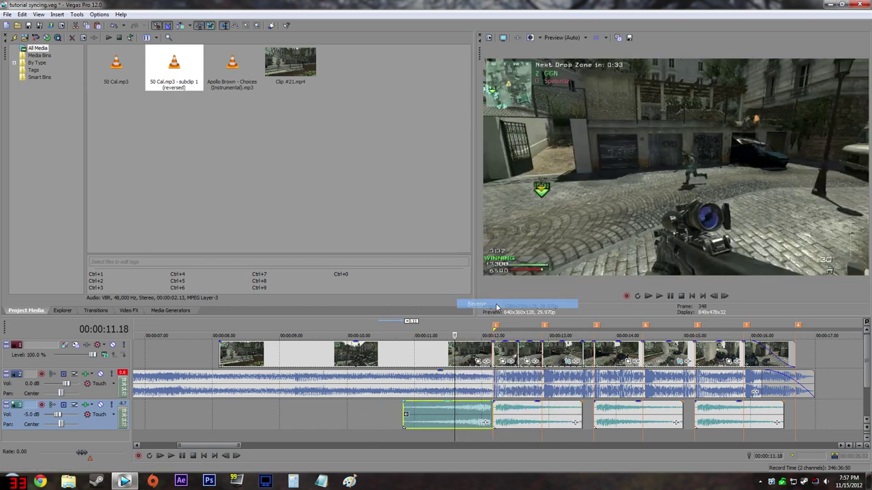
left_click(478, 410)
key("space")
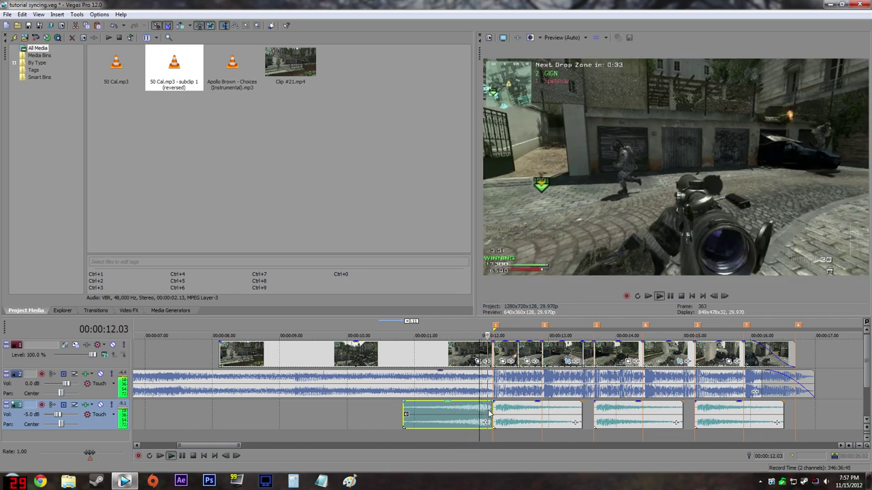
key("space")
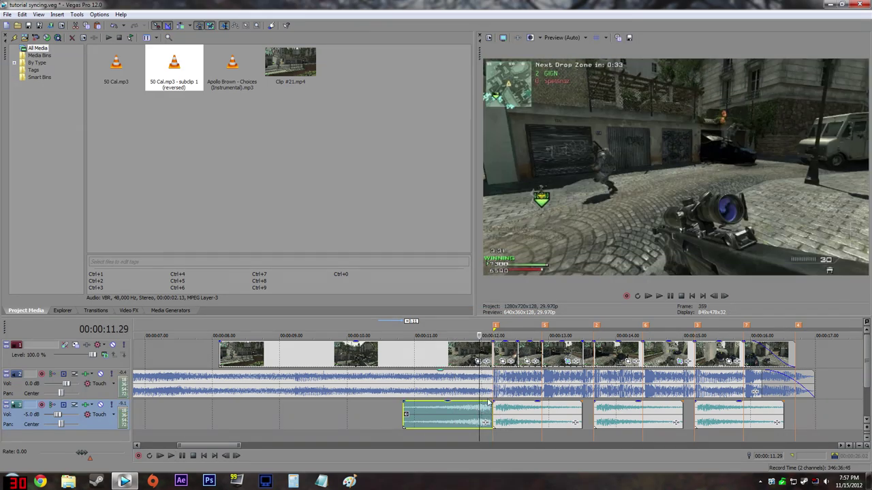
Cut off the reversed gunshot's end from 00:00:11.29 and move the remaining part up against the first gunshot
scroll(489, 408, "up", 5)
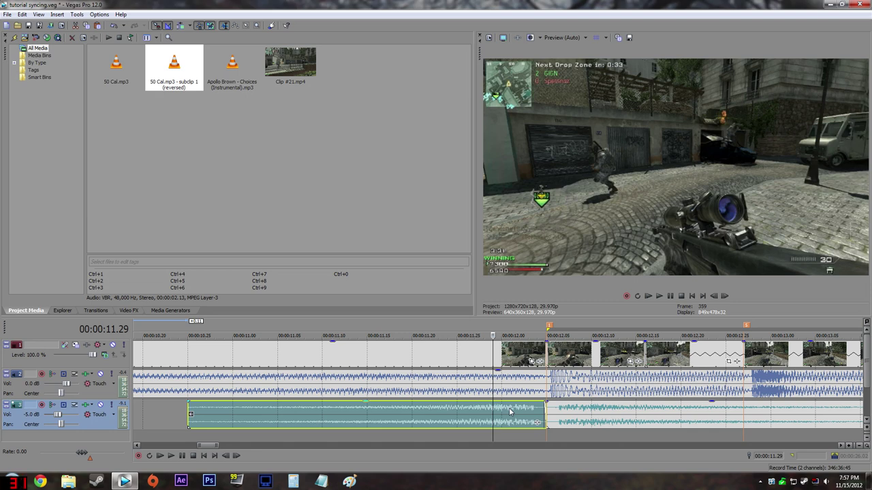
key("s")
left_click(509, 412)
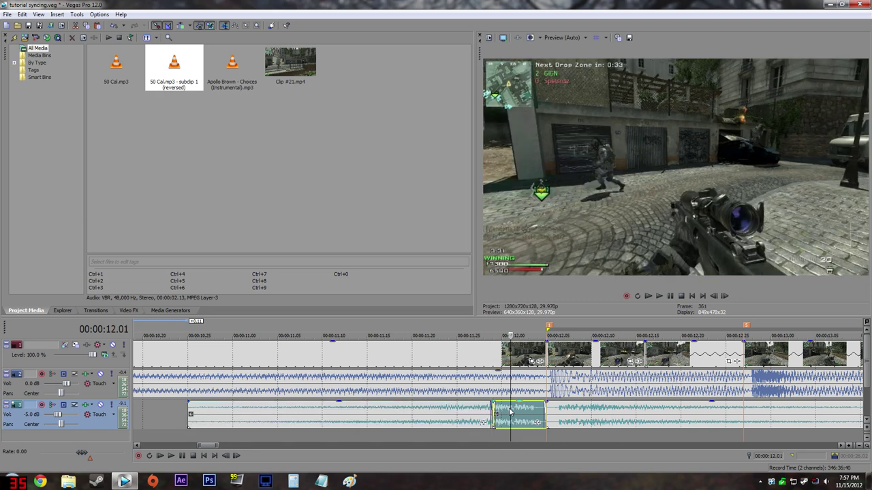
left_click(490, 413)
left_click(510, 412)
left_click_drag(431, 413, 479, 407)
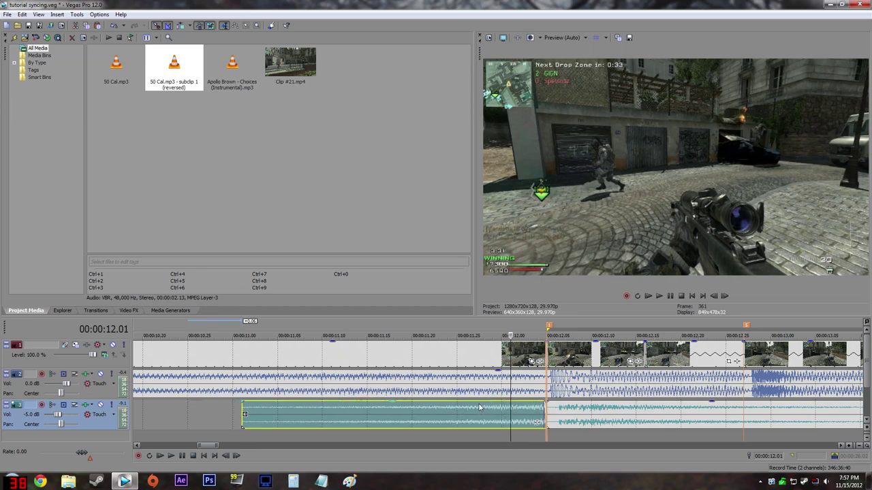
Play back the shortened reversed gunshot from its start
left_click(243, 409)
key("space")
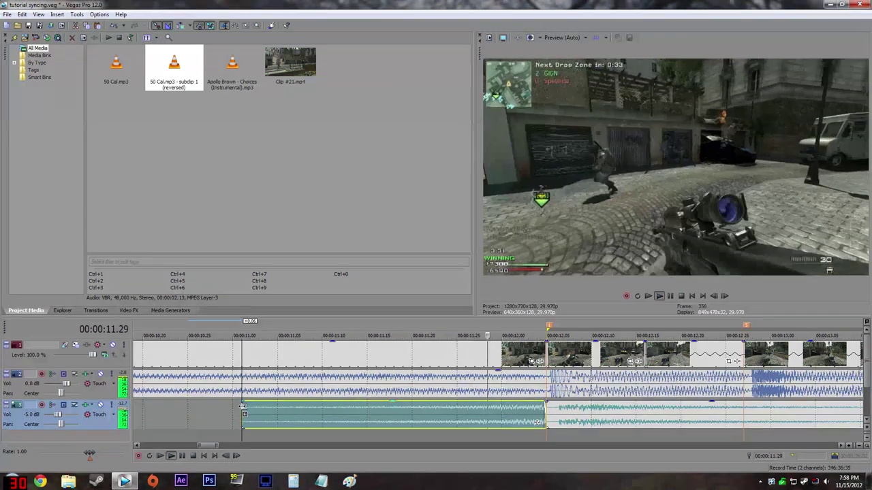
key("space")
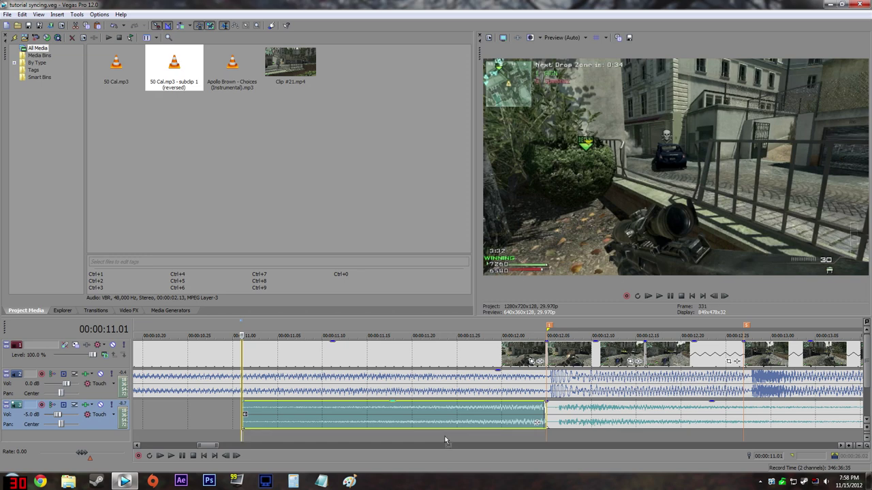
Move the reversed gunshot straight down onto a new audio track and play back the sequence from shortly before it
left_click_drag(449, 415, 453, 439)
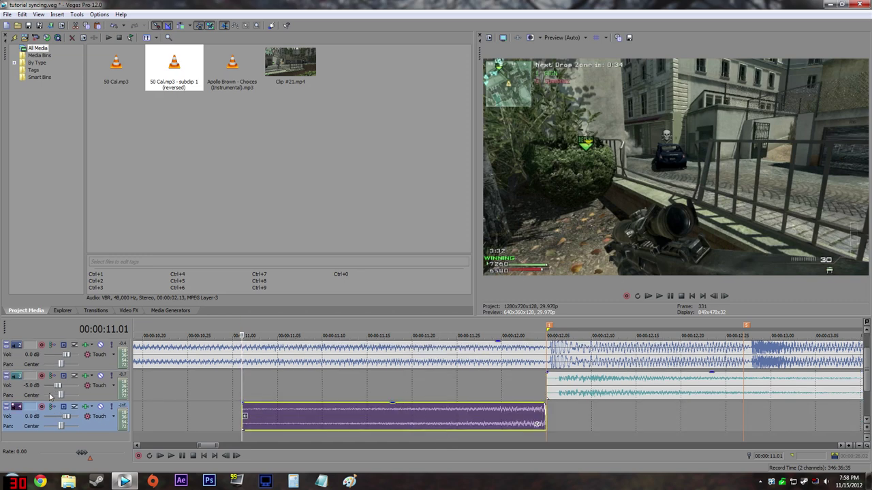
left_click(227, 385)
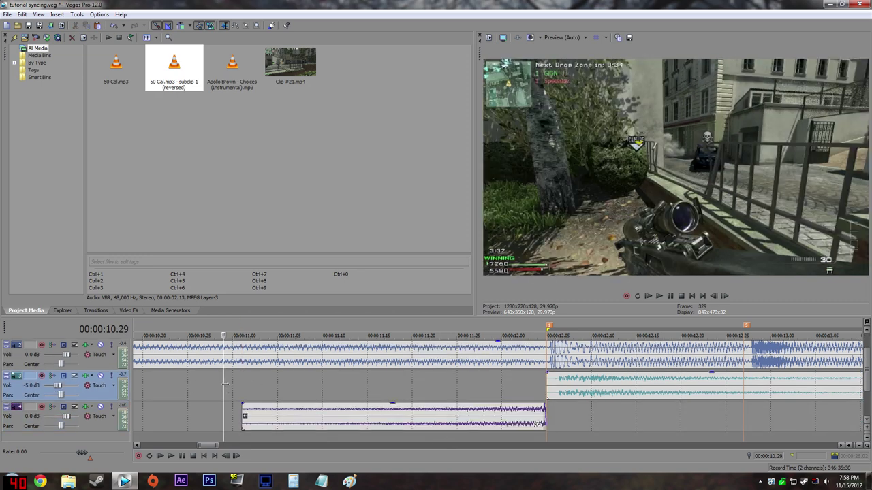
scroll(231, 388, "down", 5)
left_click(481, 358)
left_click_drag(865, 382, 865, 359)
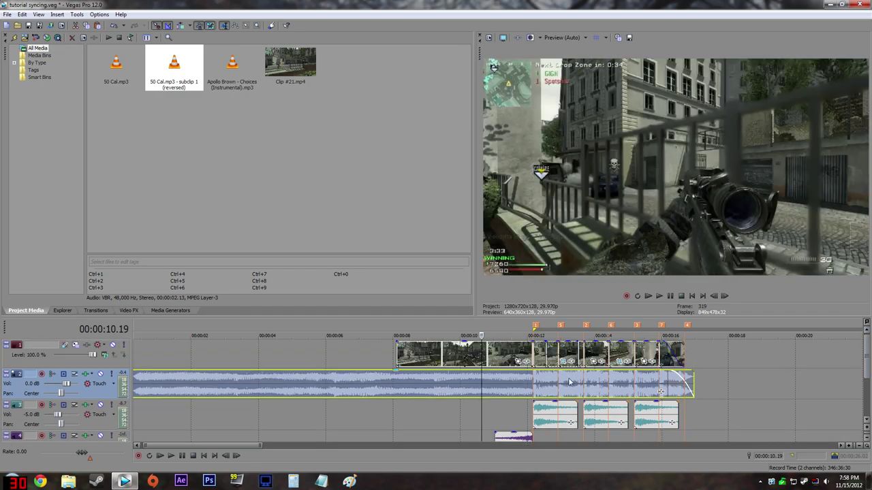
left_click(481, 359)
key("space")
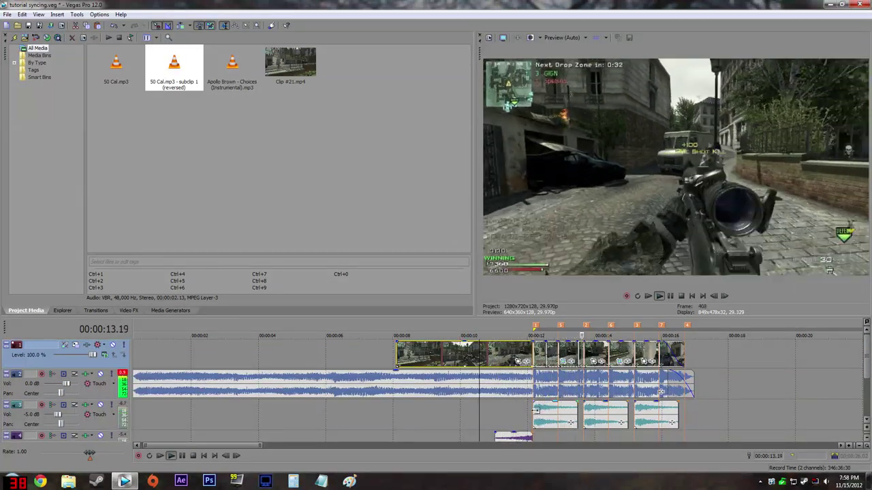
Raise the gunshot track's volume to -3.0 dB and play back the sequence from before the reversed gunshot
left_click(99, 416)
left_click_drag(57, 414, 60, 414)
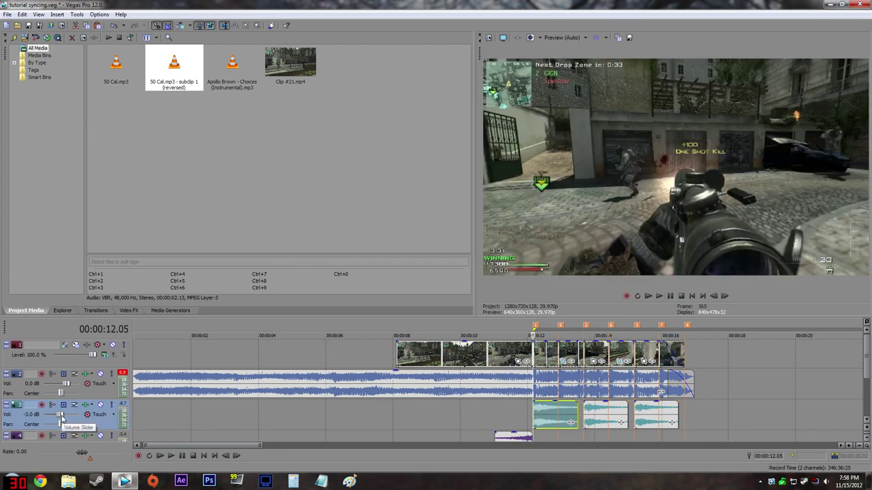
left_click(480, 358)
key("space")
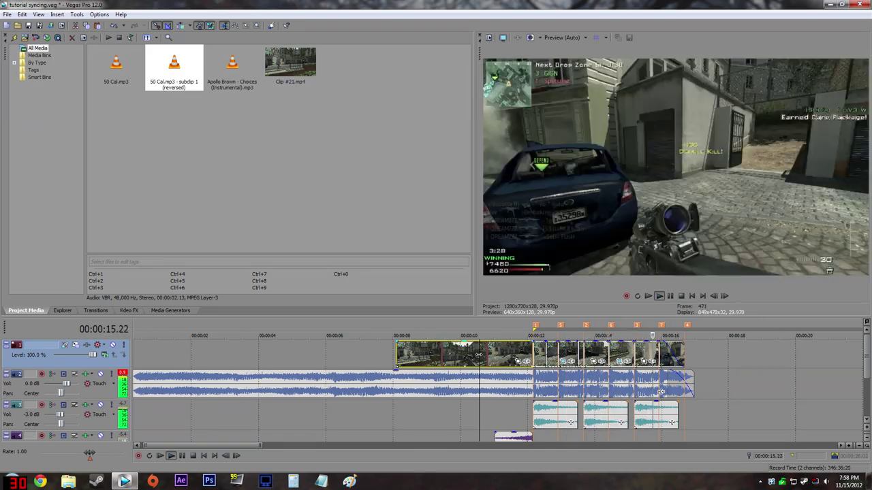
Stop playback and examine the gameplay frames leading up to the first kill, around 00:00:10.13
key("space")
key("space")
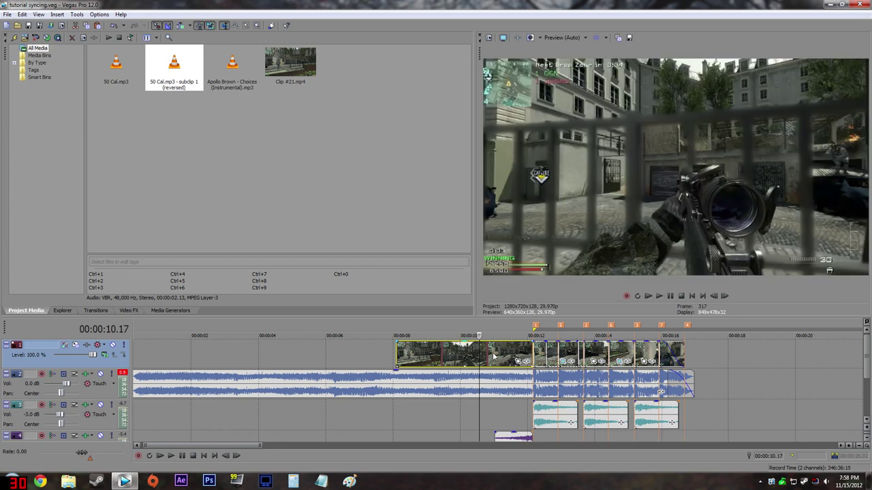
key("Left")
key("Left")
key("Left")
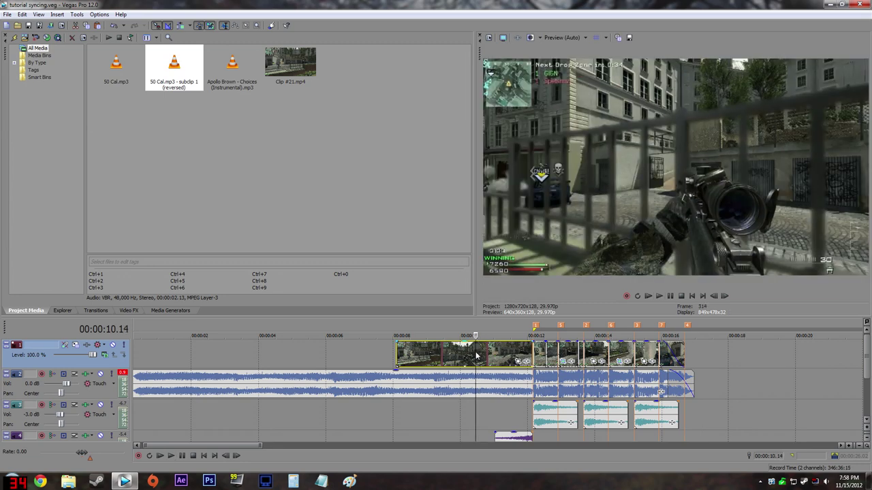
left_click(505, 352)
left_click(475, 351)
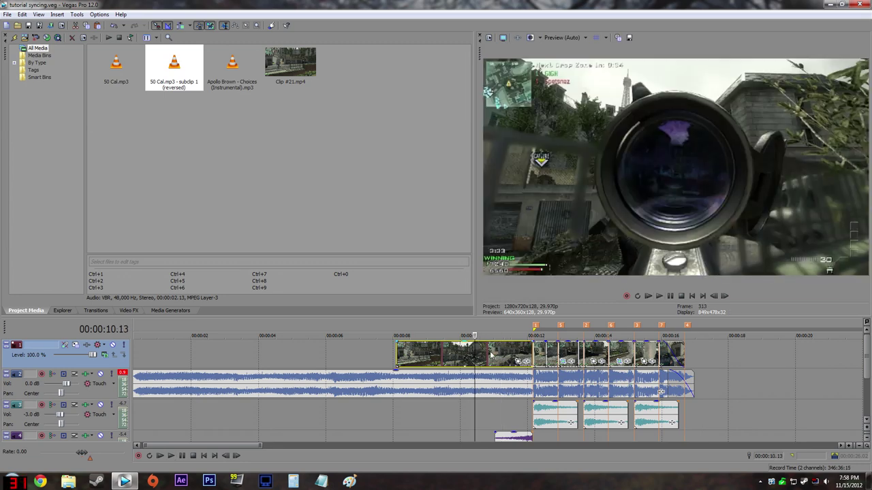
left_click(490, 351)
scroll(490, 351, "down", 2)
scroll(490, 351, "up", 5)
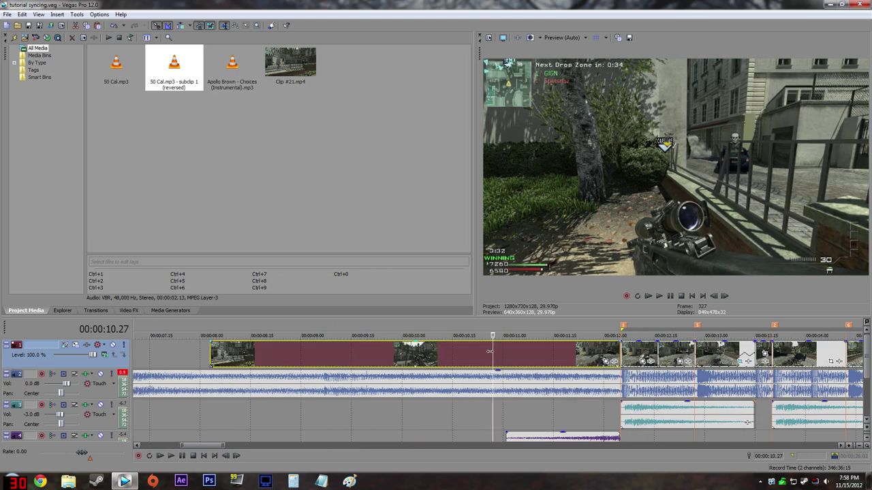
Examine the footage at the first kill shot, 00:00:12.05, and at the start of the reversed gunshot, 00:00:11.01
left_click(536, 351)
left_click(617, 351)
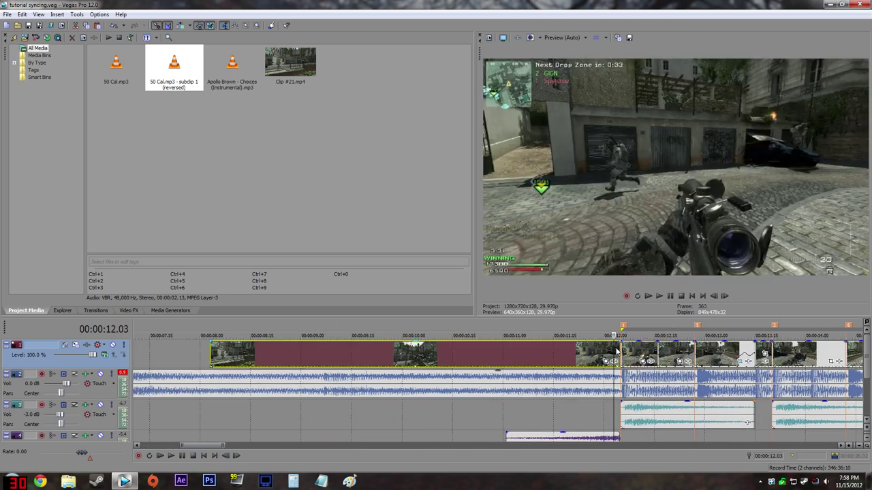
left_click(618, 352)
scroll(615, 351, "down", 3)
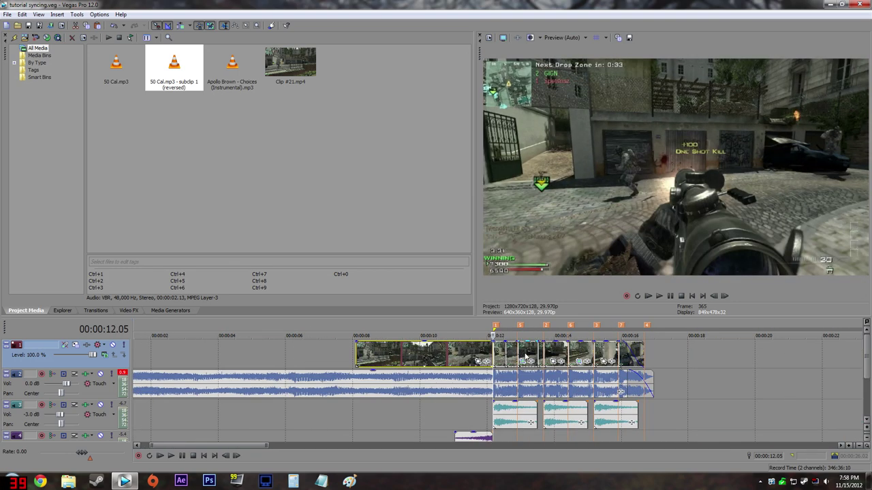
scroll(526, 356, "up", 3)
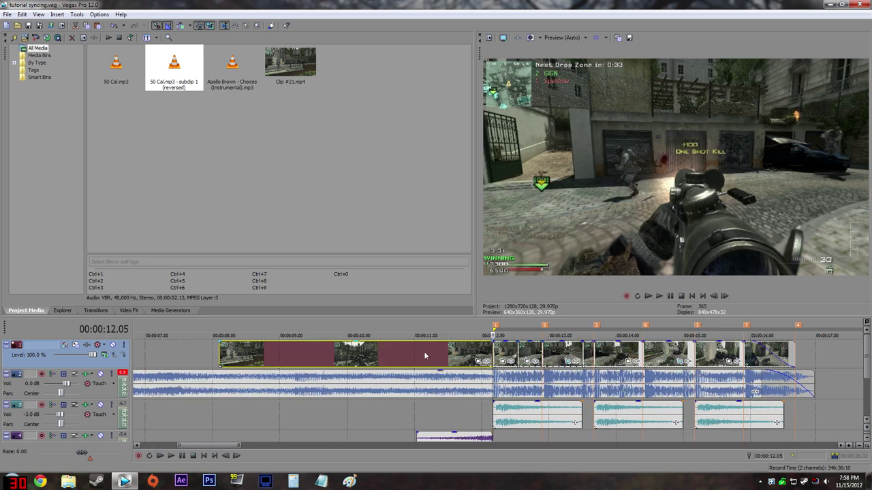
left_click(405, 349)
left_click(417, 352)
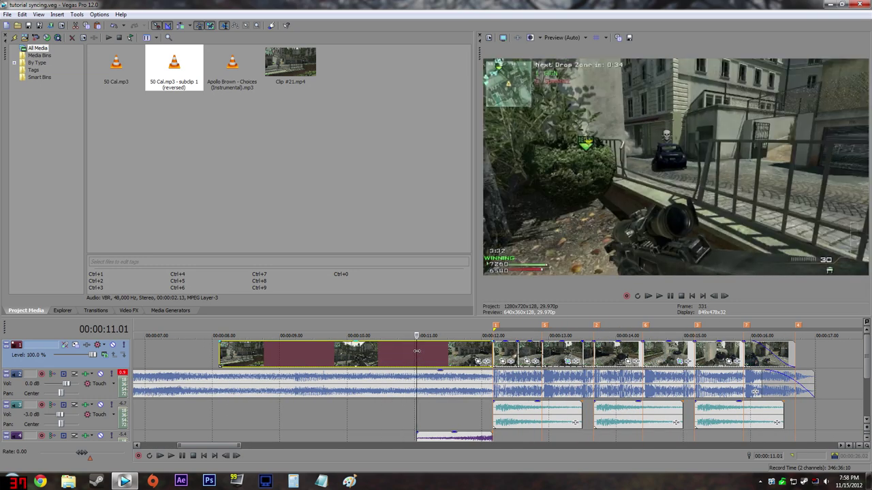
scroll(416, 351, "down", 2)
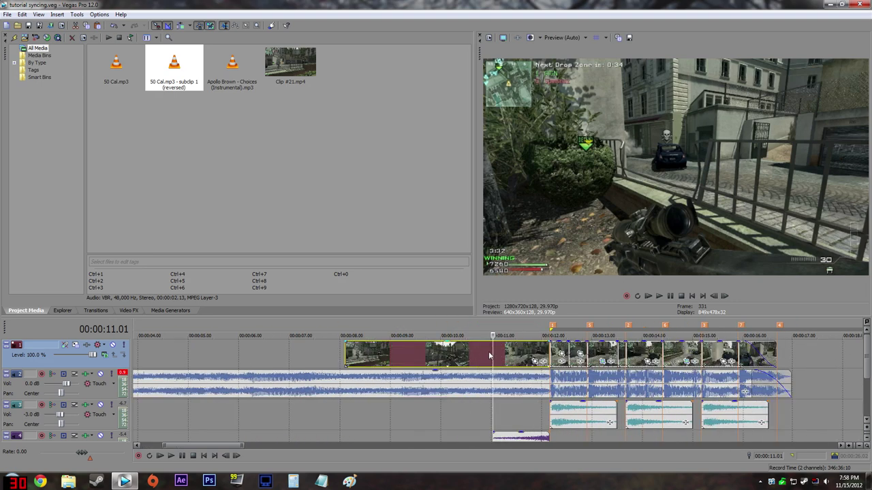
Import the Brand New - Daisy song and place it on the music track after the existing edit, at 00:00:29.21
scroll(491, 354, "down", 10)
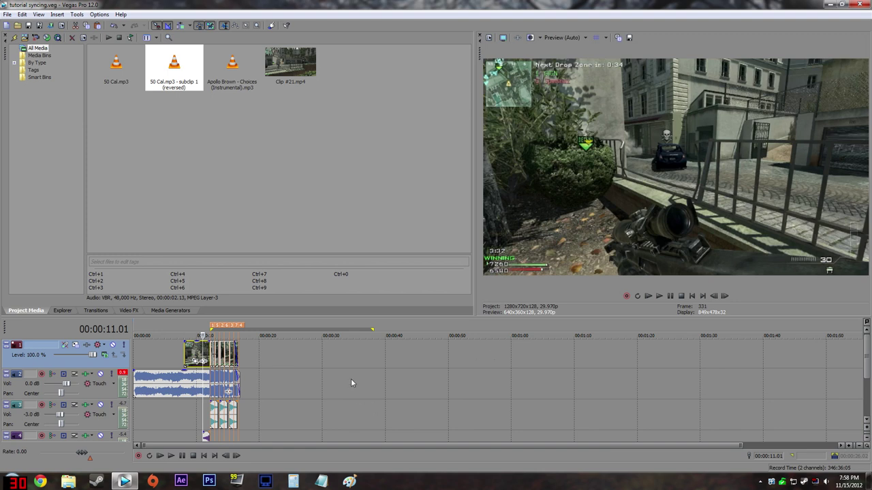
left_click(331, 380)
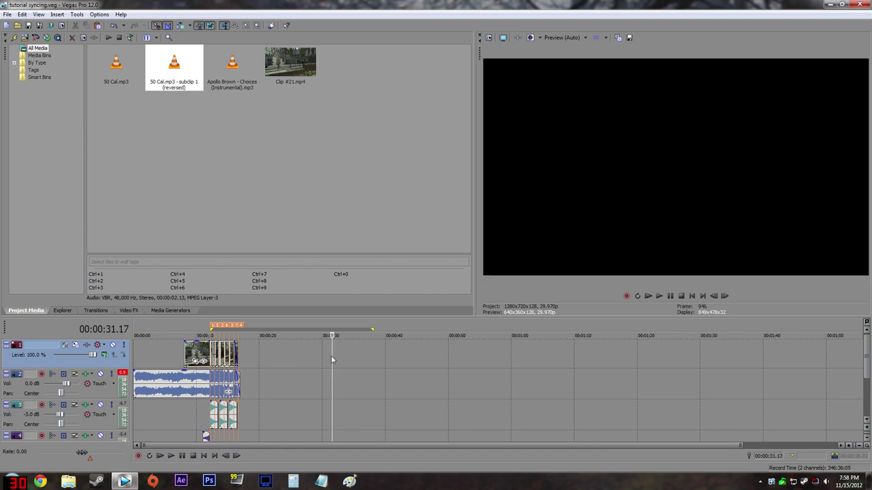
left_click(68, 481)
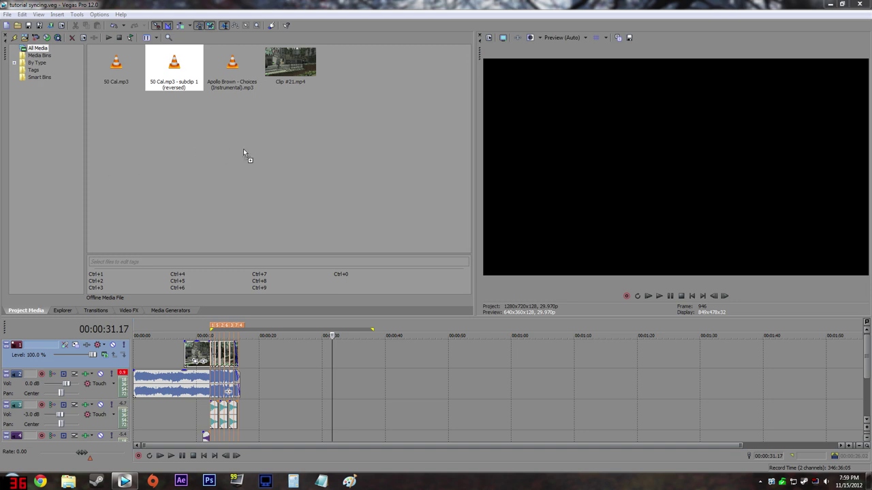
left_click_drag(244, 148, 243, 148)
left_click_drag(296, 90, 321, 384)
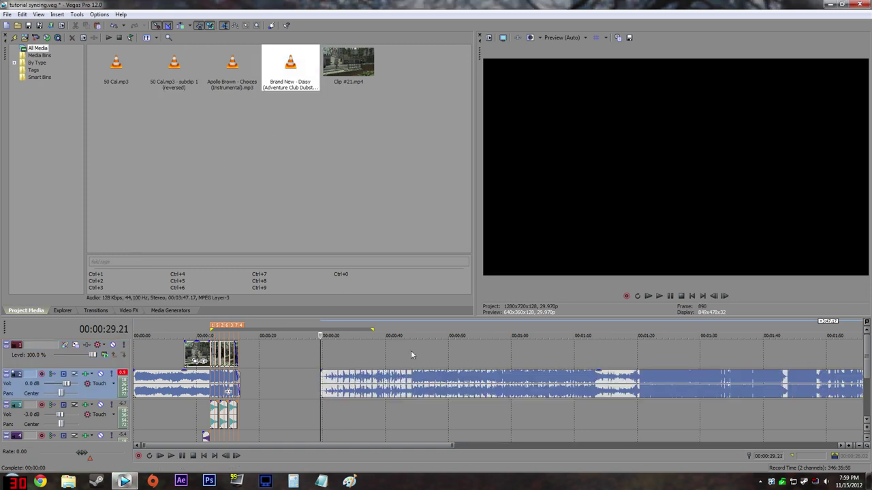
Skim through the newly added song to find its bass drop
left_click(407, 329)
key("space")
scroll(525, 354, "up", 5)
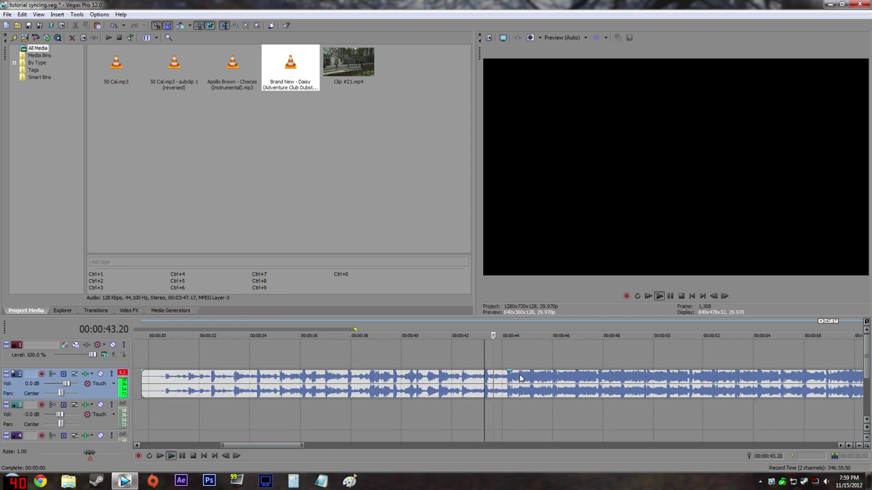
scroll(545, 347, "down", 5)
left_click(638, 348)
scroll(647, 353, "up", 3)
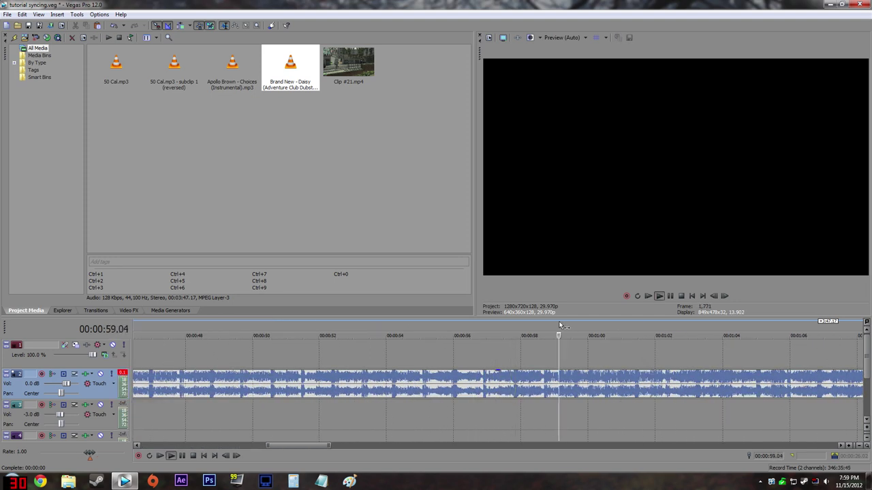
left_click(694, 331)
scroll(694, 332, "down", 2)
left_click(758, 332)
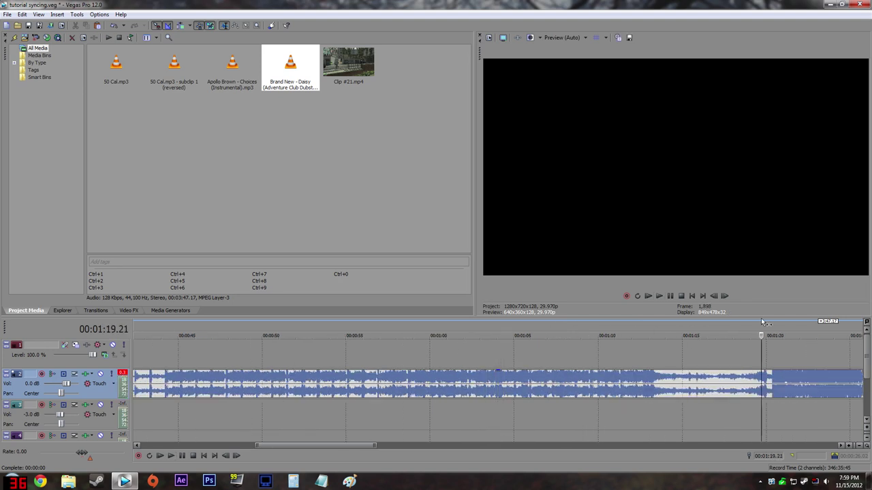
Play back the song's build-up and drop from 00:01:18.29
key("space")
left_click(770, 382)
left_click(750, 384)
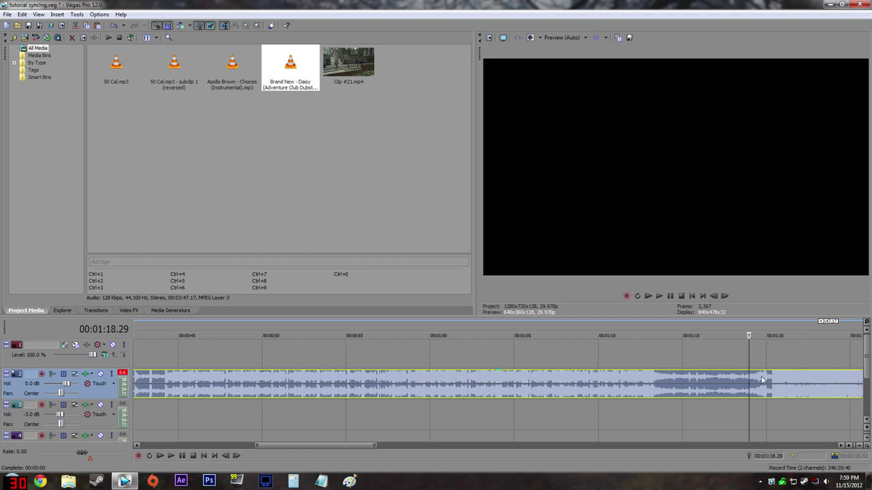
key("space")
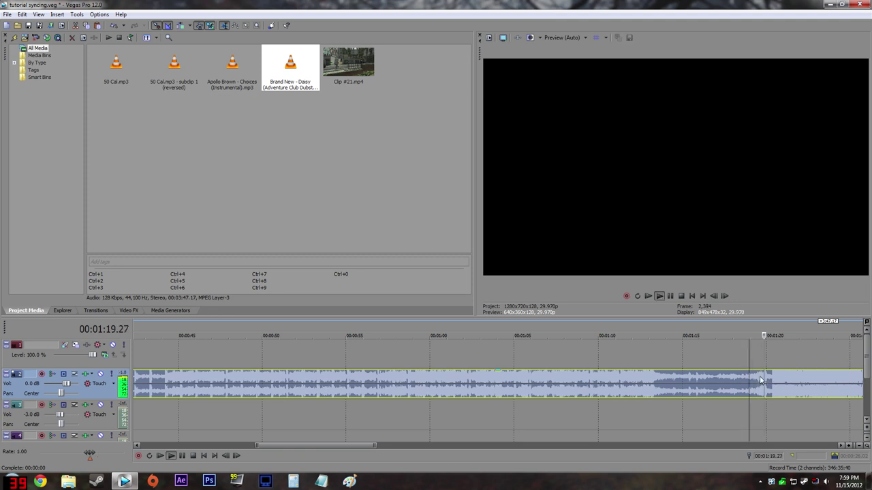
scroll(760, 380, "up", 5)
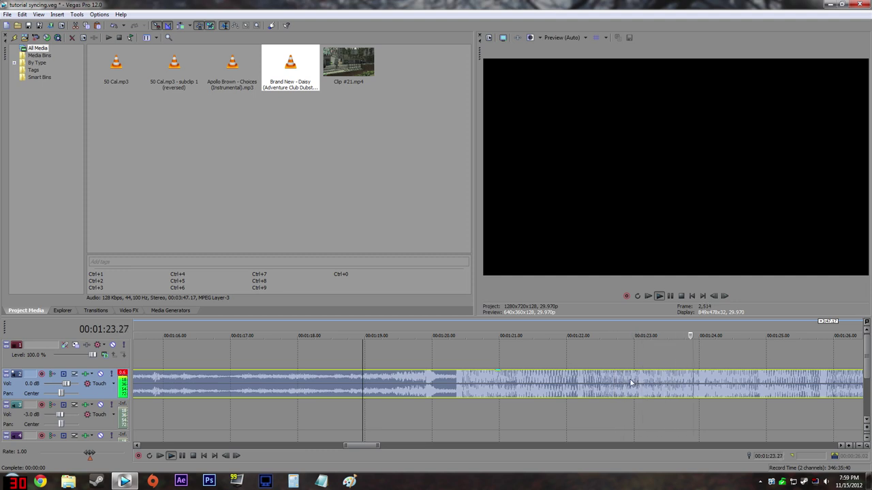
left_click(376, 379)
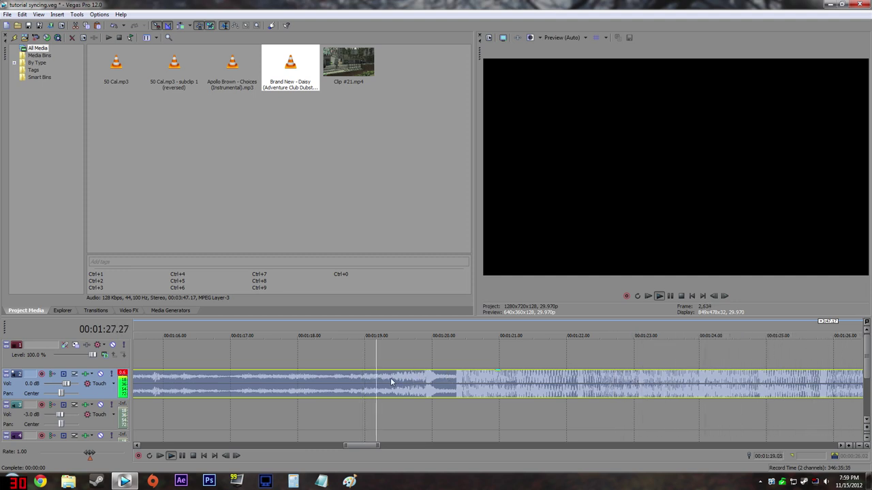
Add a marker just before the song's drop, at 00:01:20.10
key("space")
left_click(455, 378)
scroll(470, 382, "up", 3)
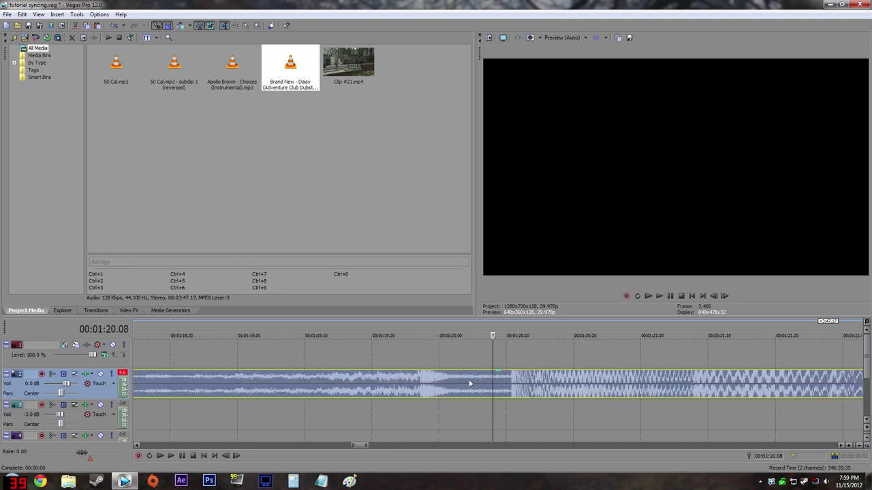
left_click(454, 382)
left_click(379, 383)
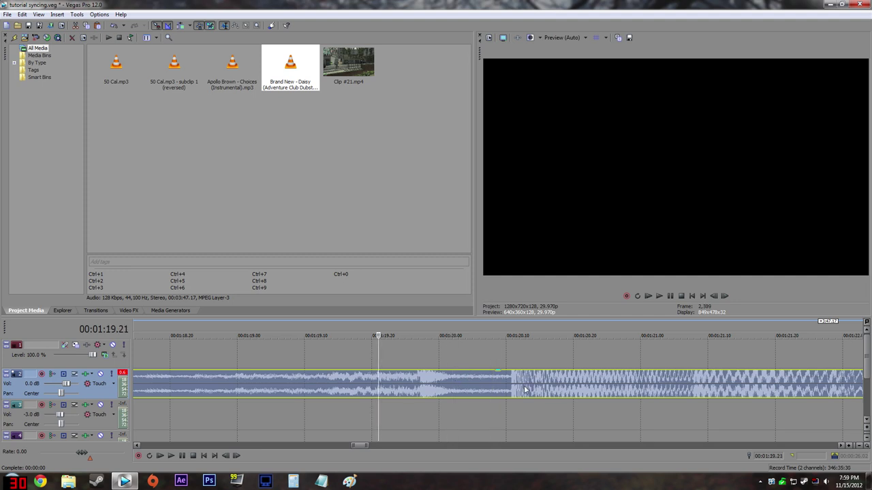
left_click(467, 379)
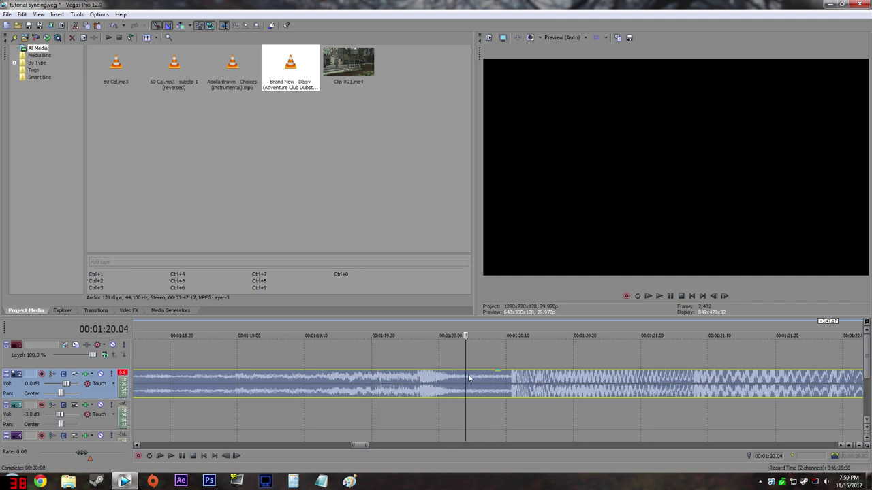
left_click(512, 379)
scroll(512, 380, "up", 3)
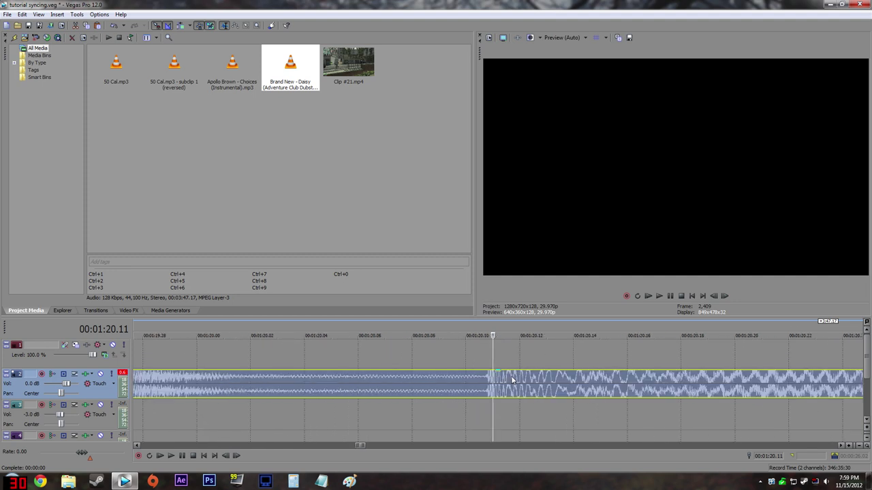
key("Left")
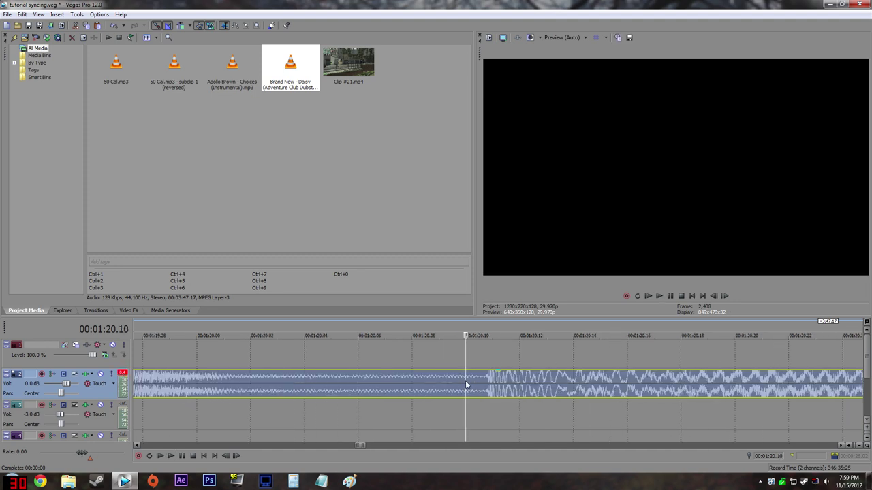
key("Left")
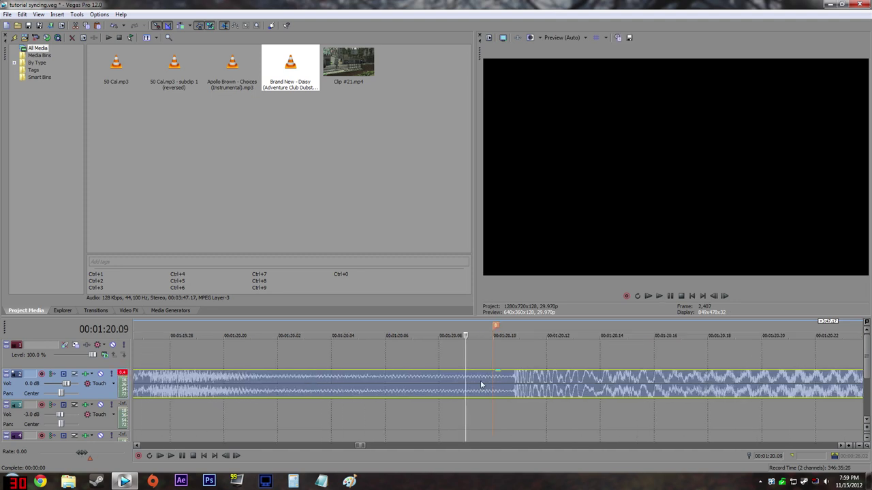
Play back the drop from its marker at 00:01:20.10 and listen for the next beat
left_click(516, 380)
key("Left")
key("space")
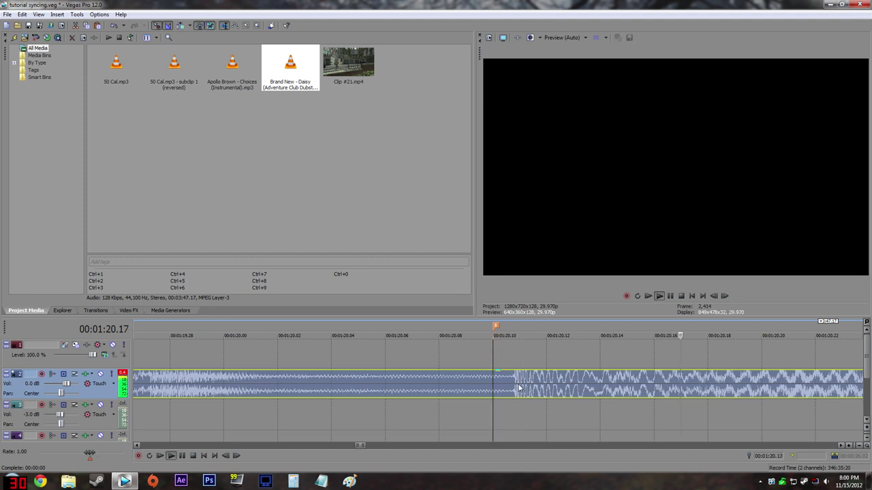
key("space")
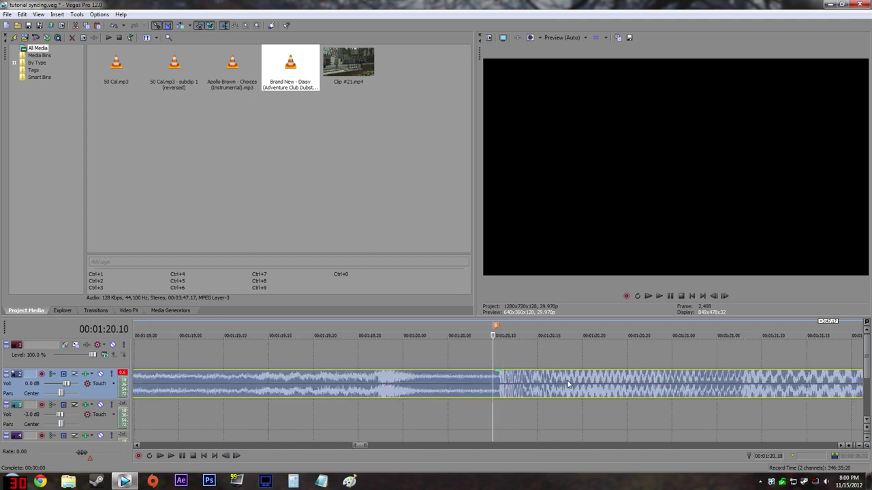
key("space")
key("Return")
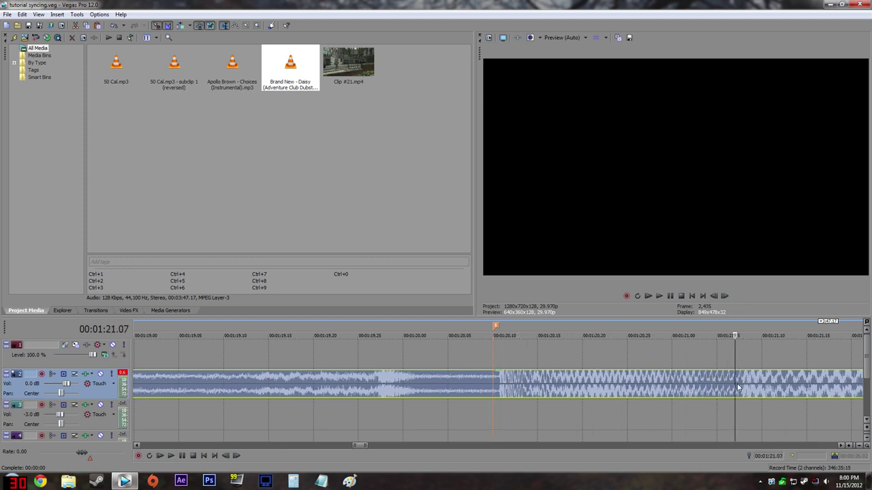
Locate the next heavy beat after the drop by ear and mark it at 00:01:22.04
key("space")
key("space")
scroll(717, 368, "down", 2)
key("space")
left_click(679, 376)
key("space")
left_click(677, 377)
key("space")
key("space")
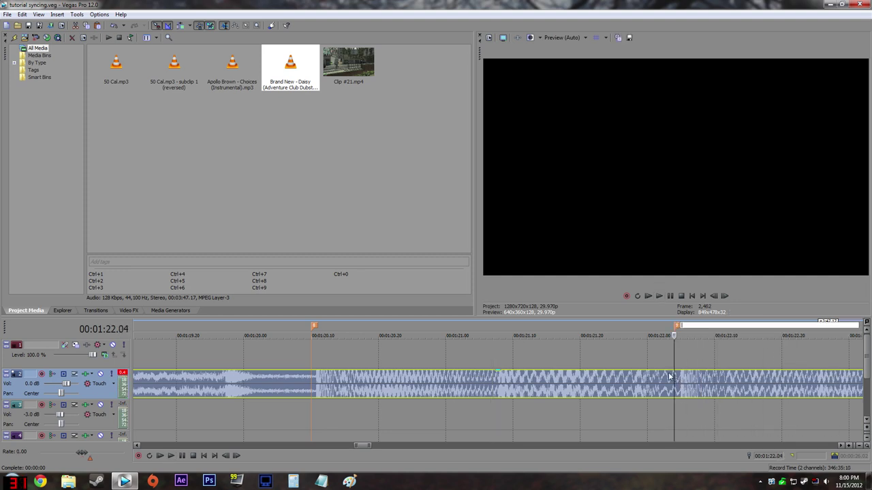
key("space")
key("space")
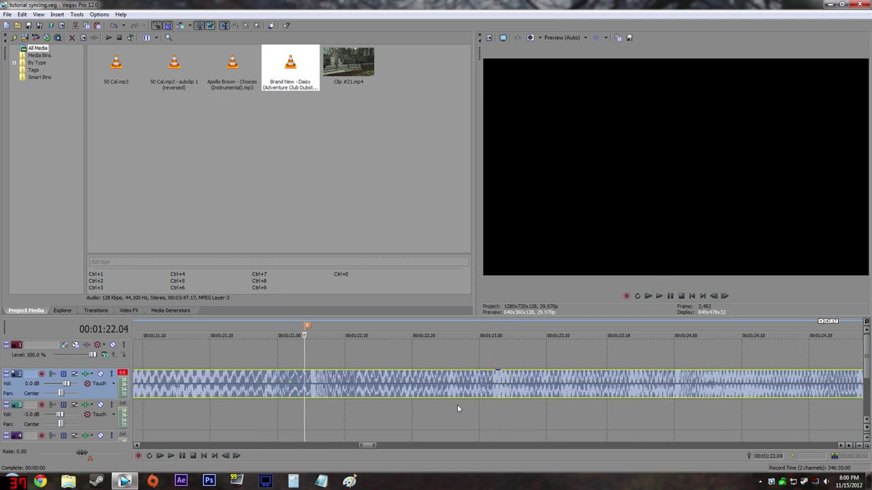
Play on to the following heavy beat and add a marker just before it, at 00:01:23.28
key("space")
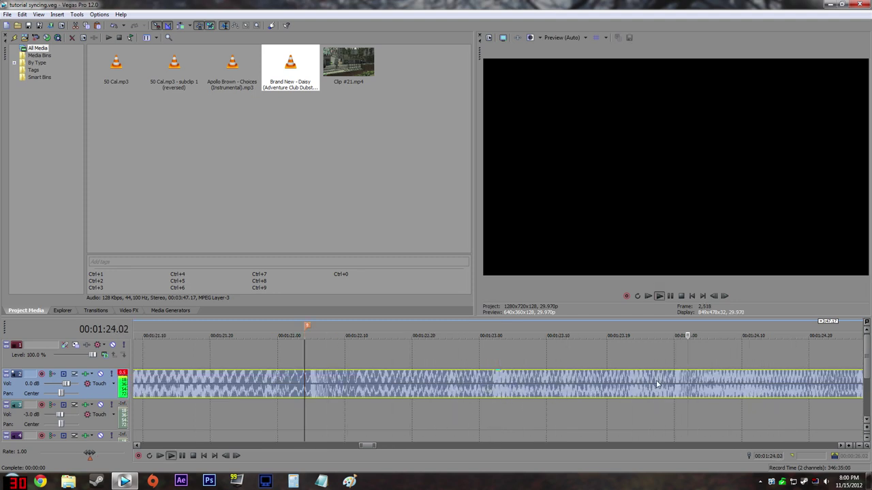
left_click(678, 381)
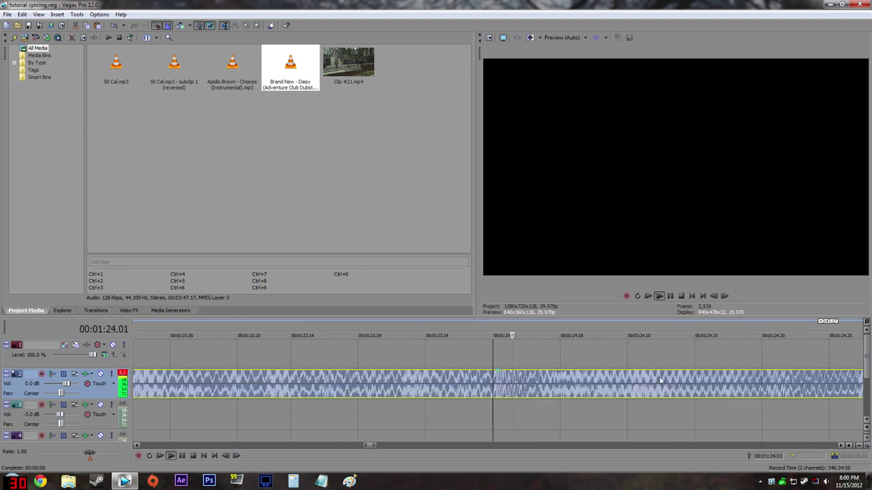
key("space")
key("Left")
key("space")
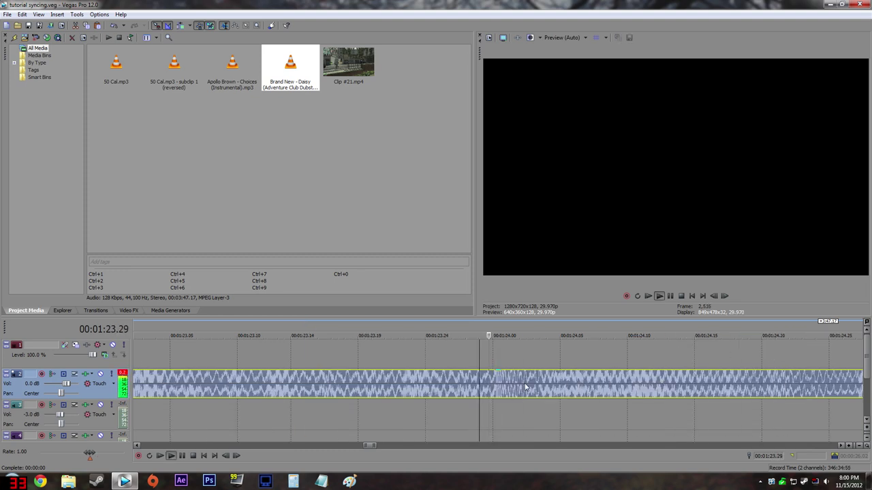
key("space")
key("m")
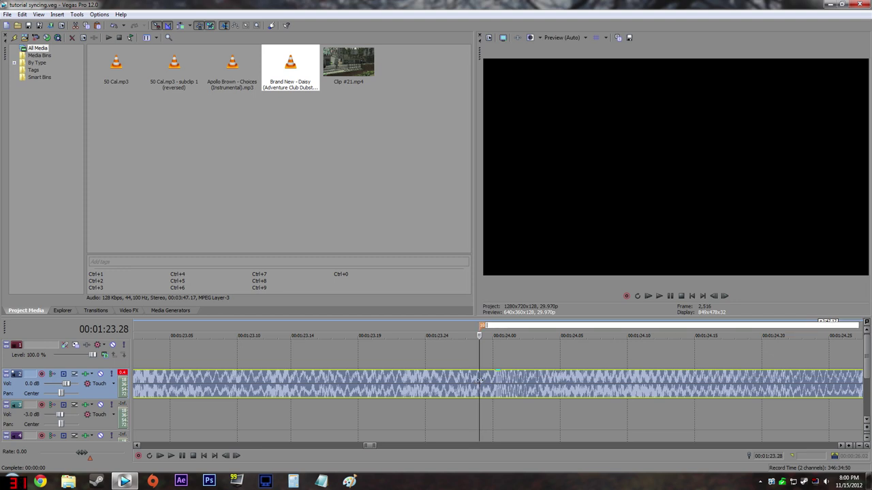
Play on from the marker at 00:01:23.28 to the following heavy beat and add a marker just before it, at 00:01:25.23
key("Return")
key("Left")
scroll(484, 381, "down", 3)
scroll(484, 384, "up", 2)
key("space")
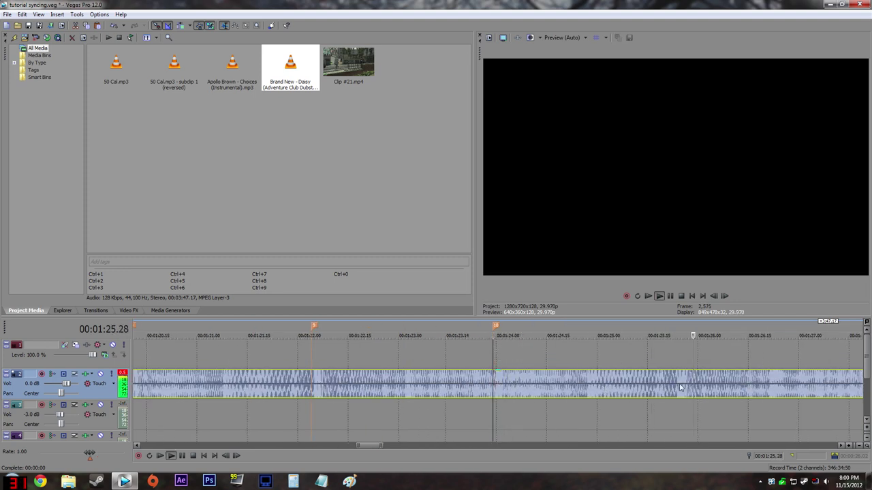
scroll(592, 387, "up", 3)
key("space")
key("m")
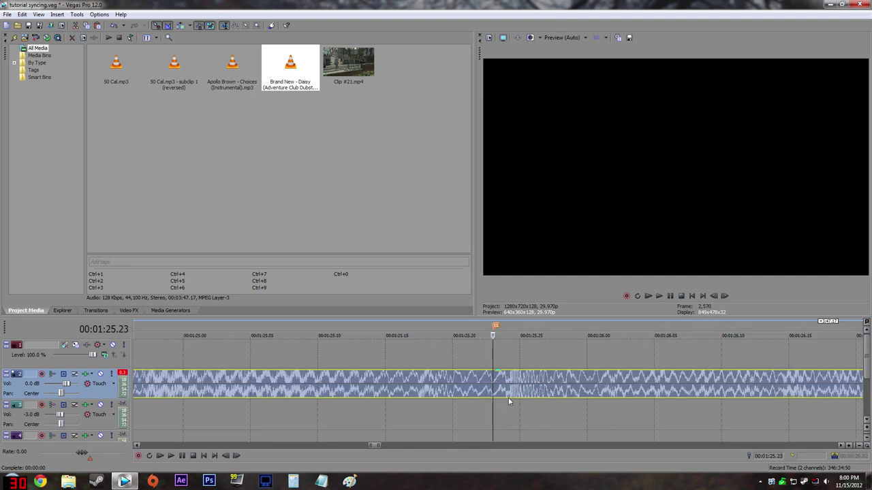
Split the dubstep song at 00:01:18.22, shortly before the drop marker, and delete everything before the split
scroll(481, 385, "down", 8)
scroll(451, 385, "up", 4)
left_click(257, 382)
key("s")
left_click(229, 389)
key("Delete")
Split the song again at 00:01:28.01, after the last beat marker, and delete the remainder
left_click(569, 391)
key("s")
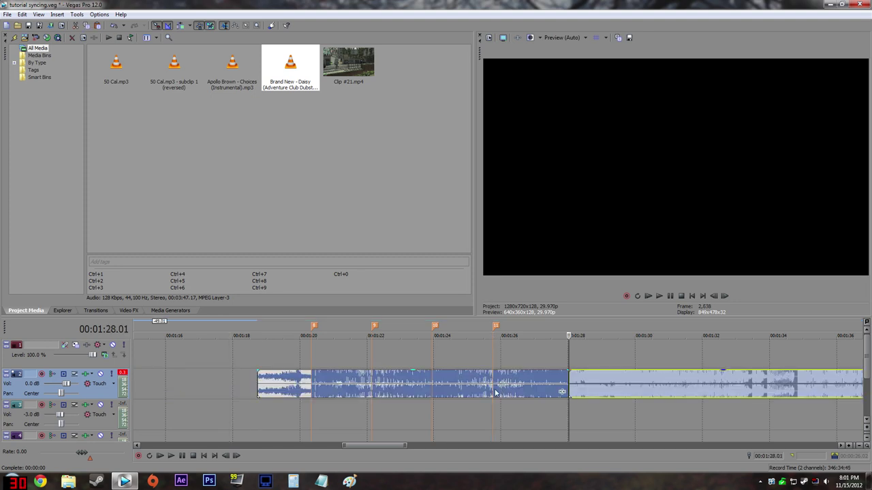
left_click(584, 393)
key("Delete")
Copy the synced gameplay clips from the first song and paste them on the video track at 00:01:18.22, above the trimmed song
scroll(285, 391, "down", 8)
left_click(158, 346)
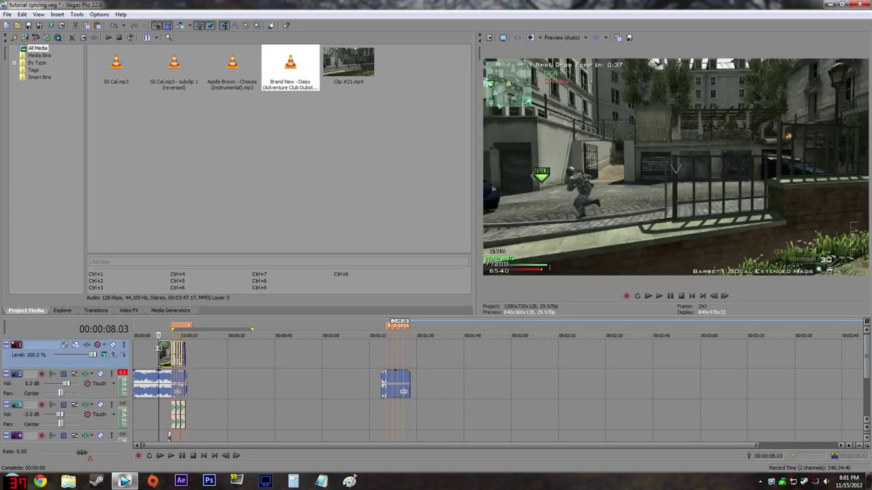
left_click(162, 348)
scroll(162, 347, "up", 1)
scroll(495, 391, "up", 6)
left_click(538, 347, "shift")
left_click(538, 348)
left_click(411, 355)
scroll(411, 356, "up", 3)
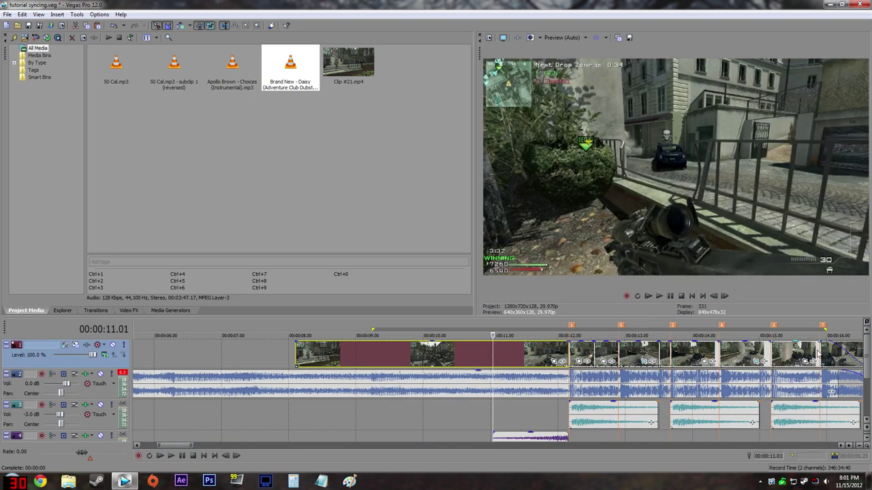
scroll(749, 352, "down", 5)
left_click(628, 348)
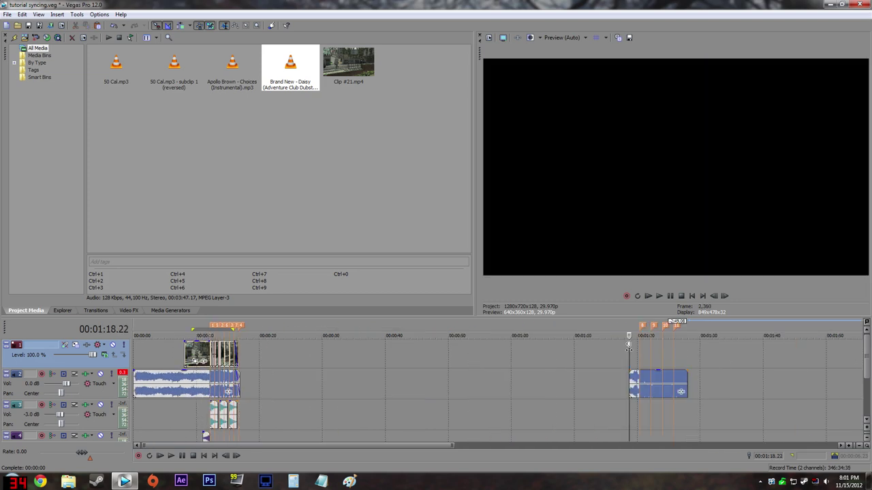
key("ctrl+v")
scroll(629, 349, "up", 6)
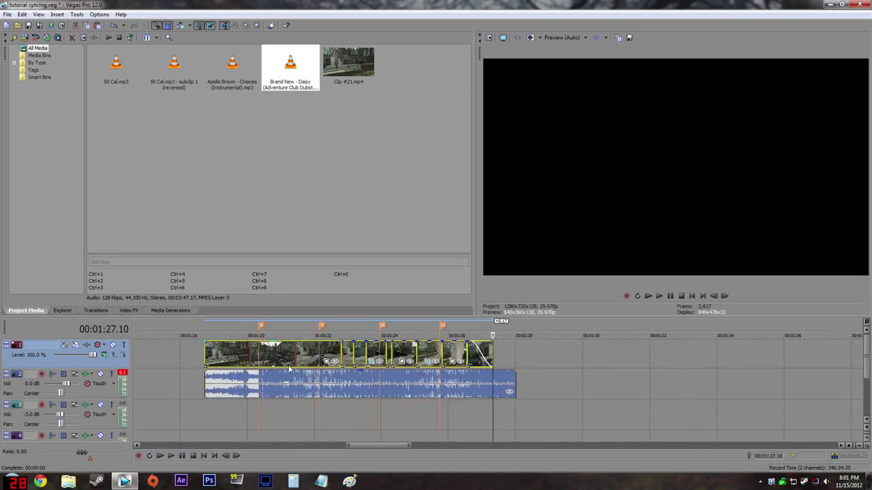
Shift the pasted clips earlier so the first kill-shot cut meets the drop marker at 00:01:20.10, and play back the sync
left_click_drag(245, 353, 167, 353)
left_click(178, 351)
key("space")
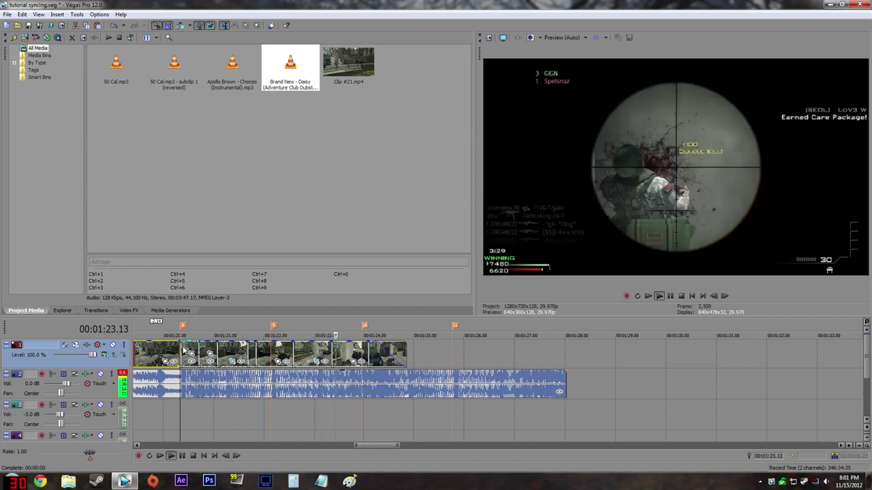
key("space")
Check the clip cut near the 00:01:23.28 marker, and undo the move and the paste of the gameplay clips
left_click(374, 350)
left_click(367, 351)
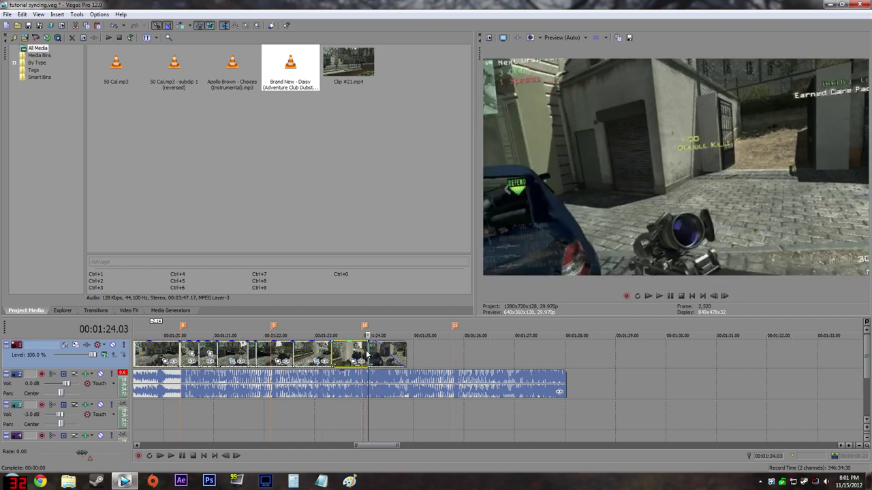
scroll(366, 350, "up", 1)
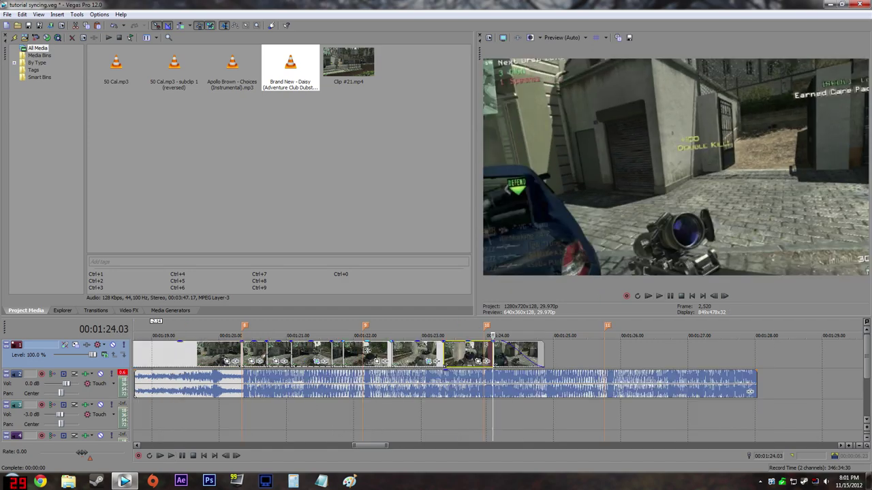
scroll(365, 350, "down", 1)
key("ctrl+z")
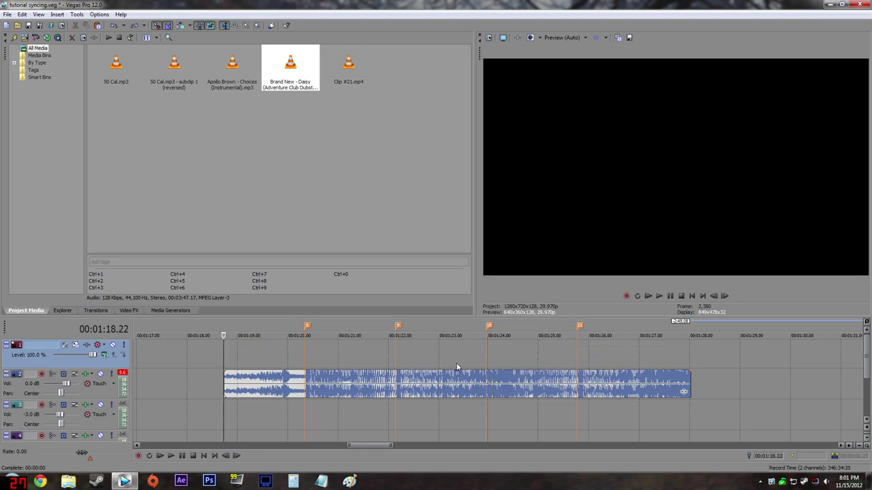
Place the playhead on the drop marker at 00:01:20.10
left_click(233, 350)
left_click(230, 350)
left_click(265, 349)
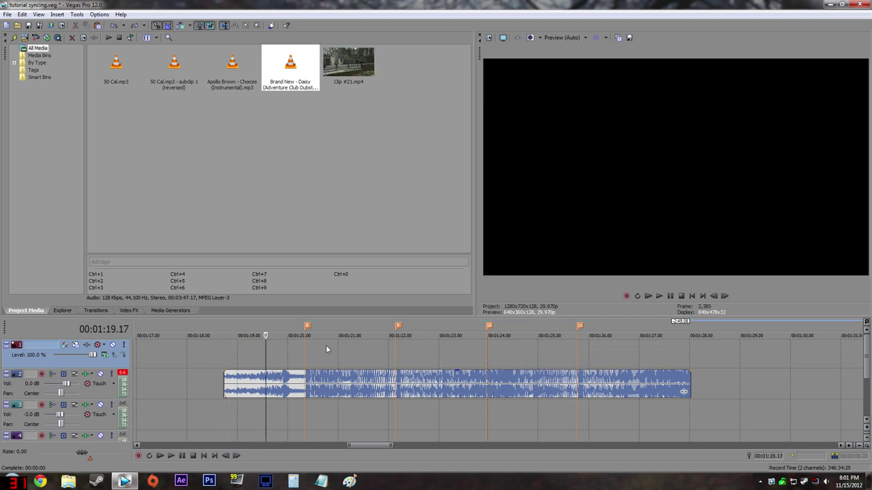
left_click(288, 351)
left_click(308, 351)
left_click(304, 351)
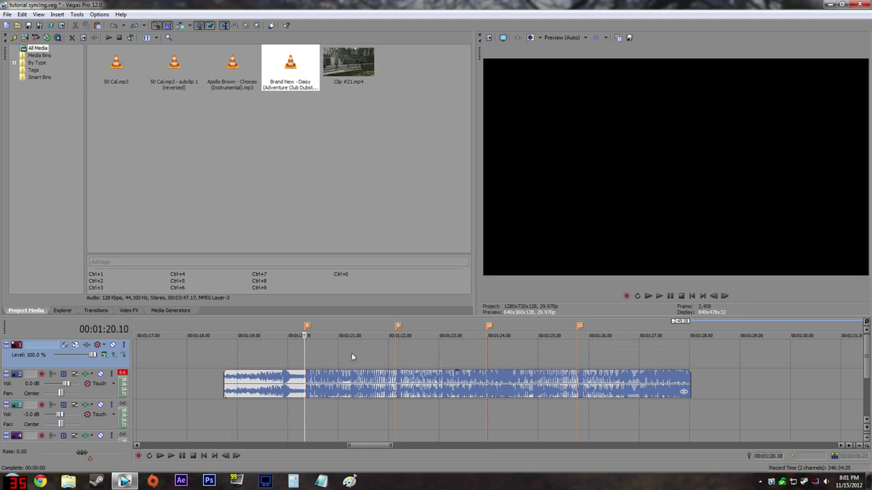